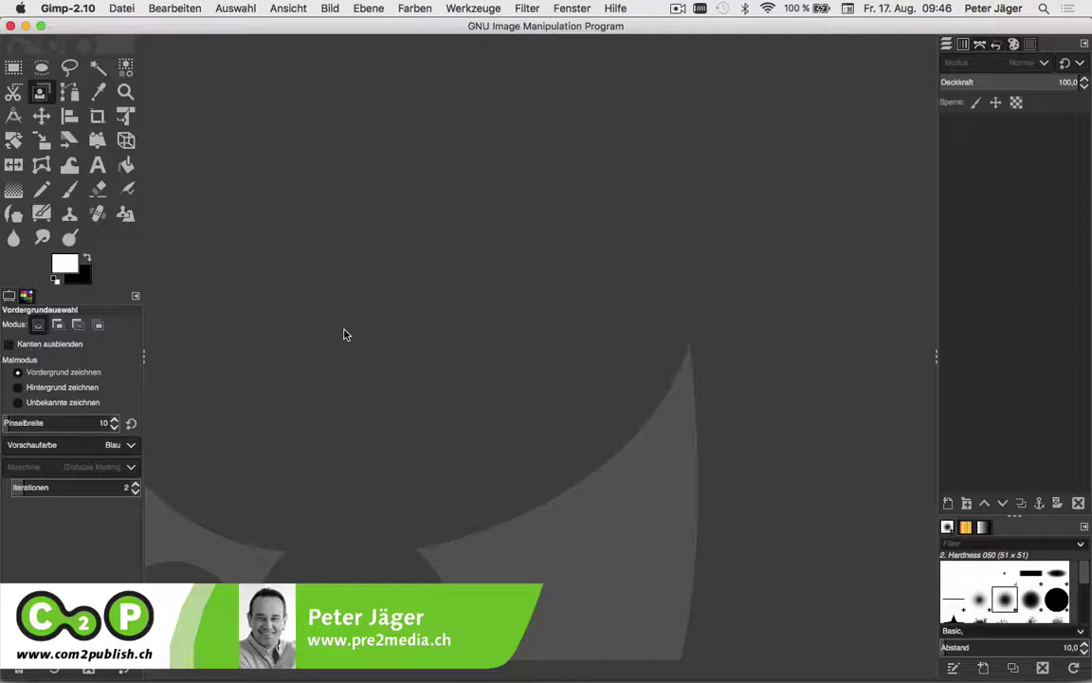
Check the installed version, GIMP 2.10.4, in the About dialog and close it
left_click(44, 8)
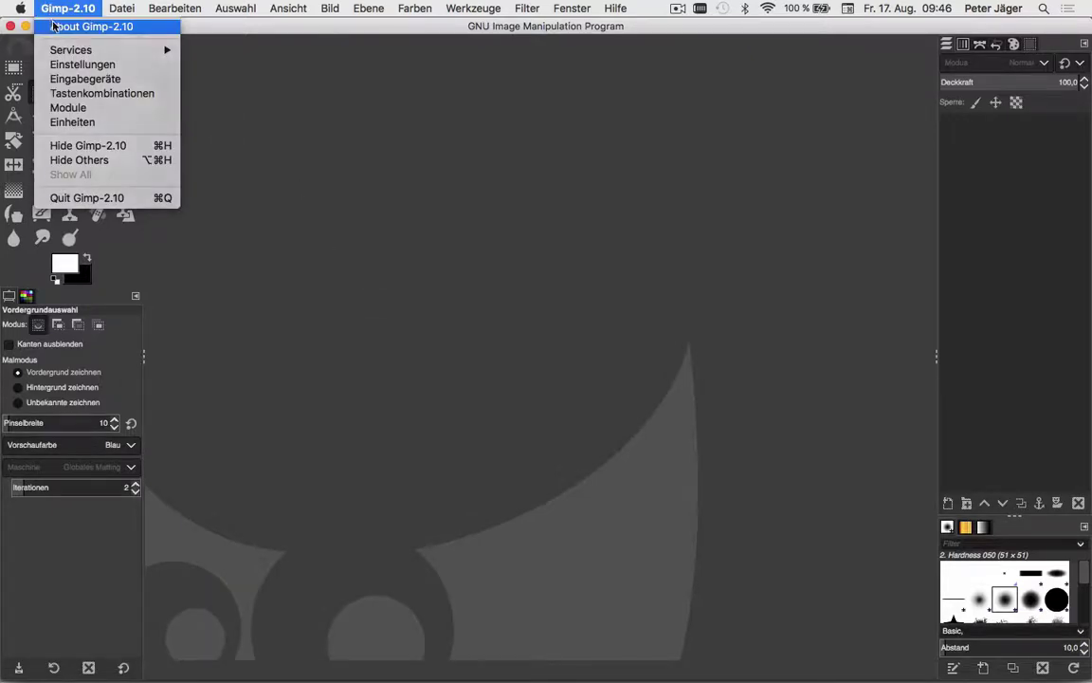
left_click(54, 26)
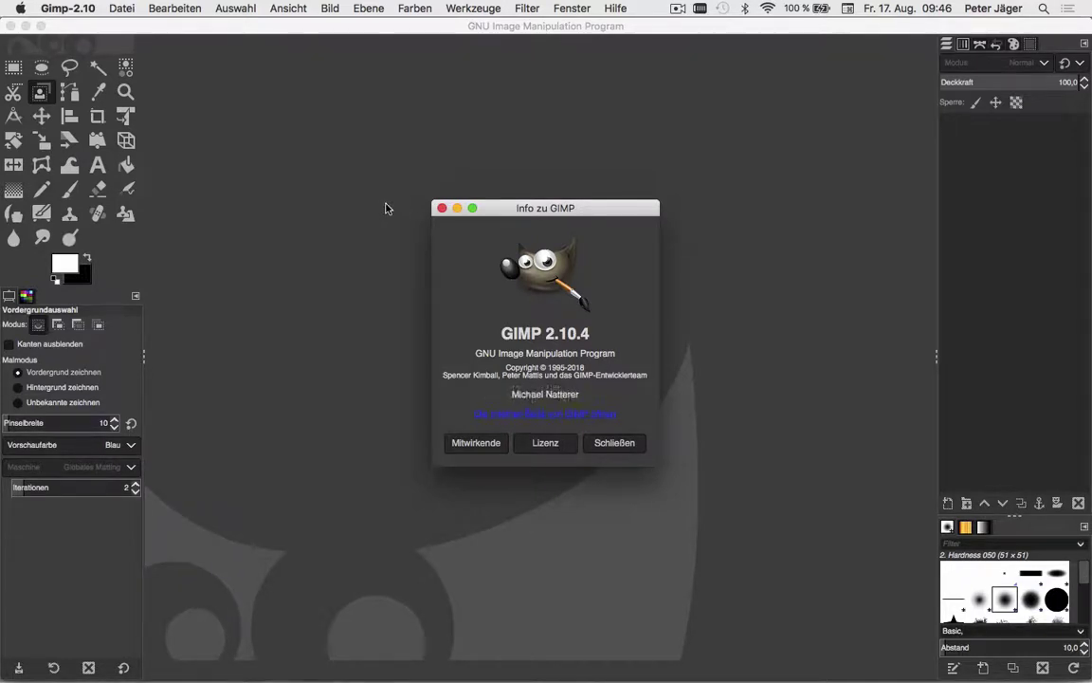
left_click(441, 208)
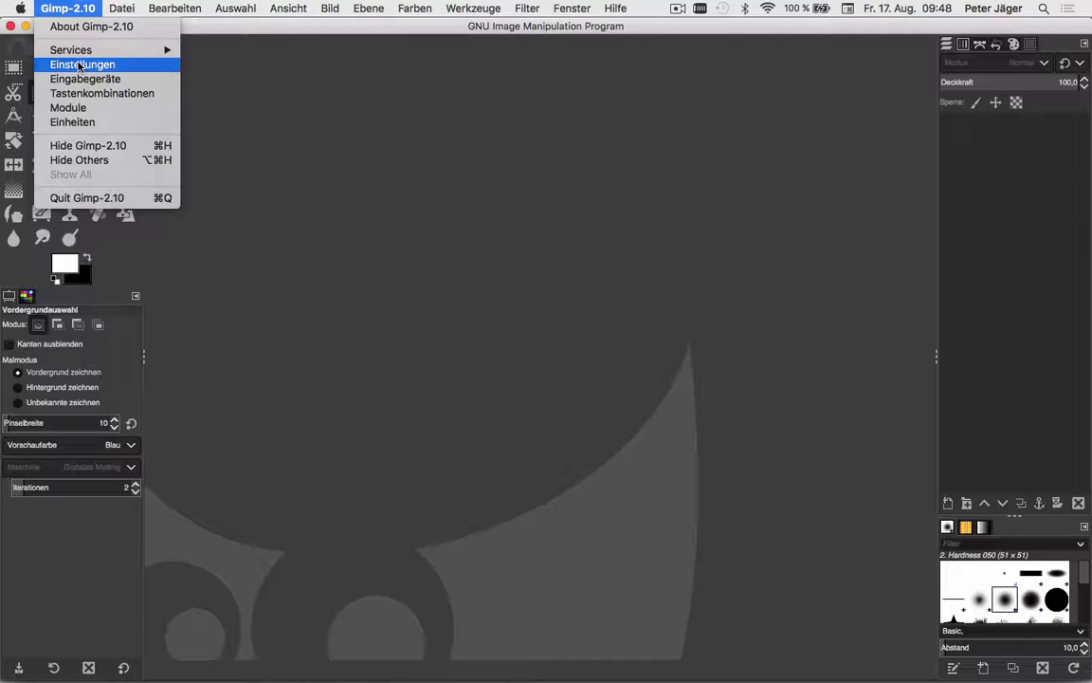
Open Preferences on the Oberfläche page, postponing the developer-tools install with Später
left_click(79, 64)
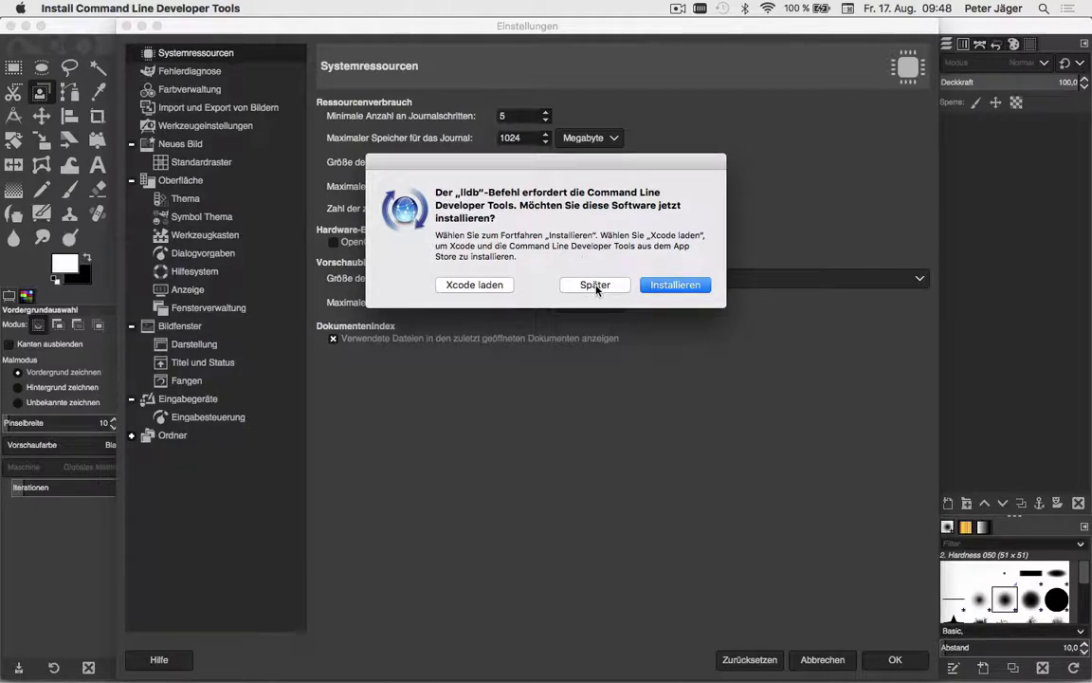
left_click(596, 285)
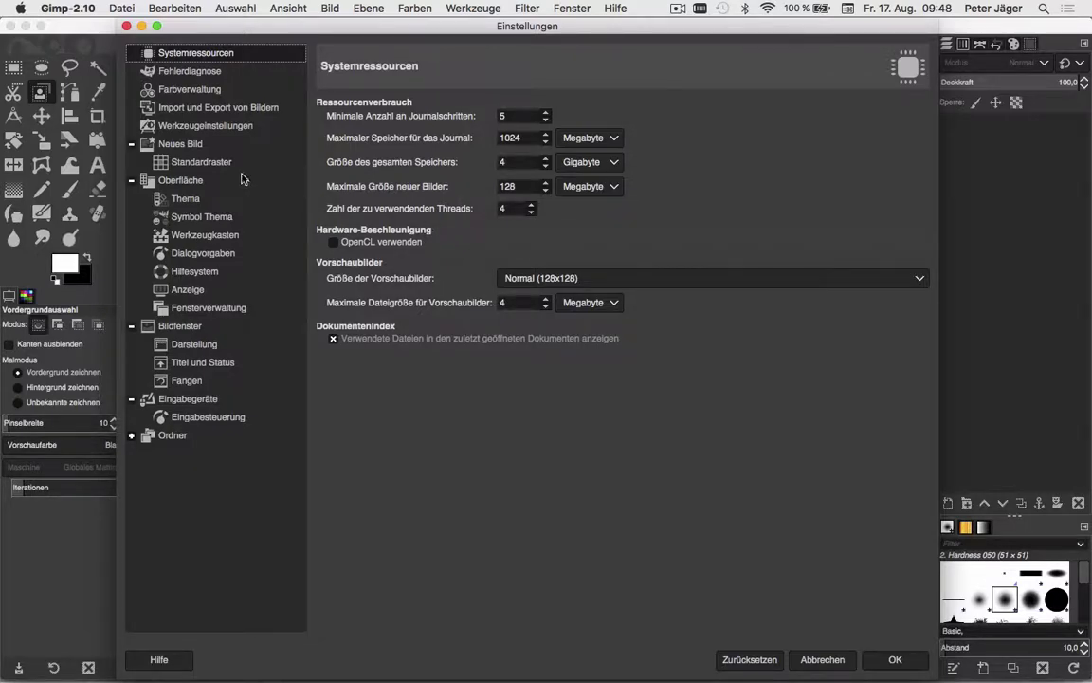
left_click(194, 181)
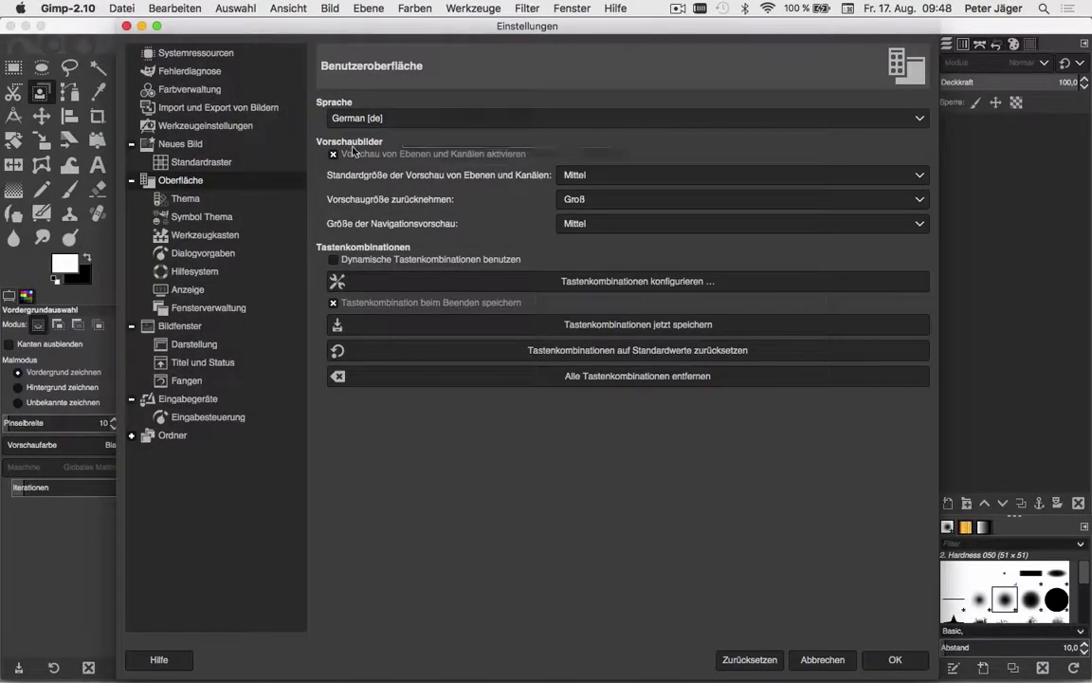
Try the Gray and Light themes, return to Dark, then show the icon theme page
left_click(197, 201)
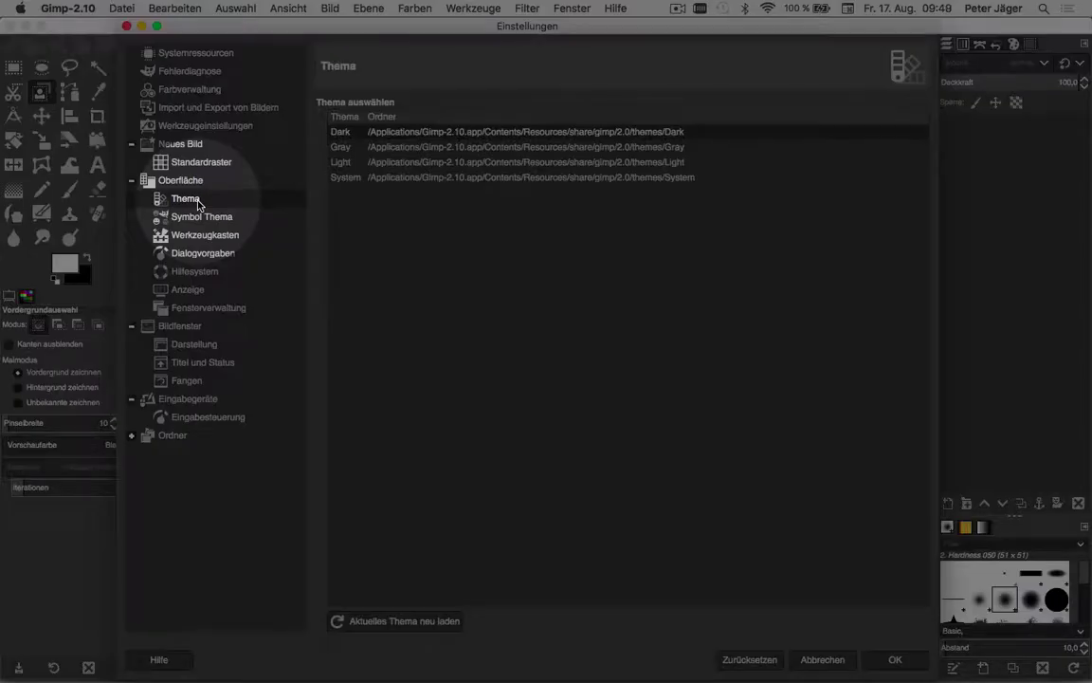
left_click(398, 148)
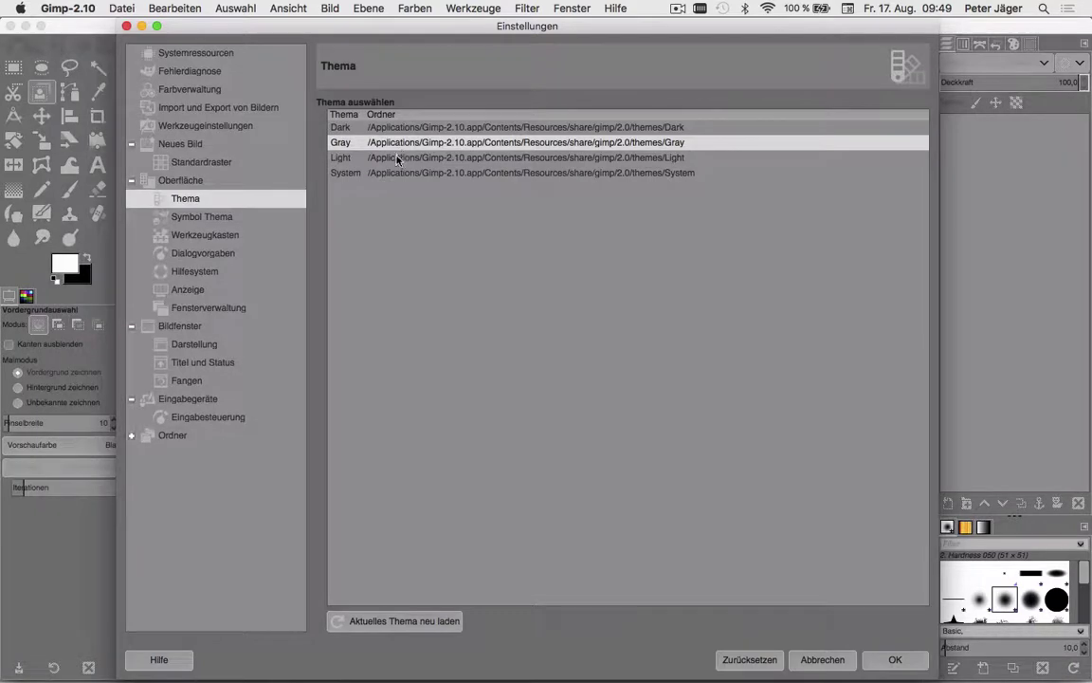
left_click(398, 159)
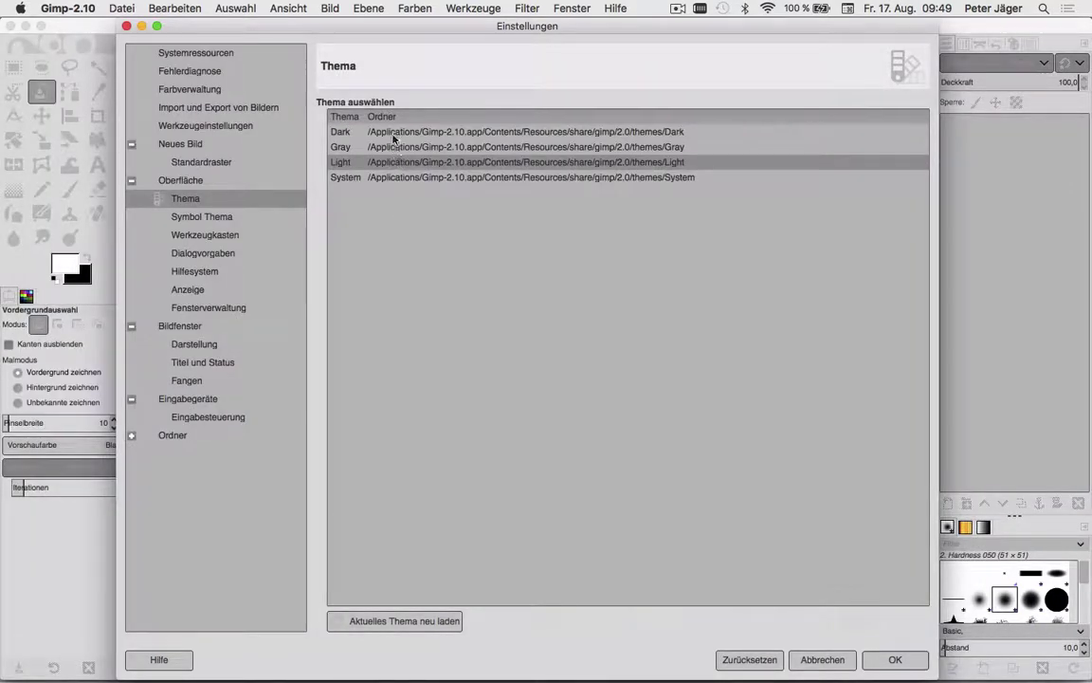
left_click(393, 133)
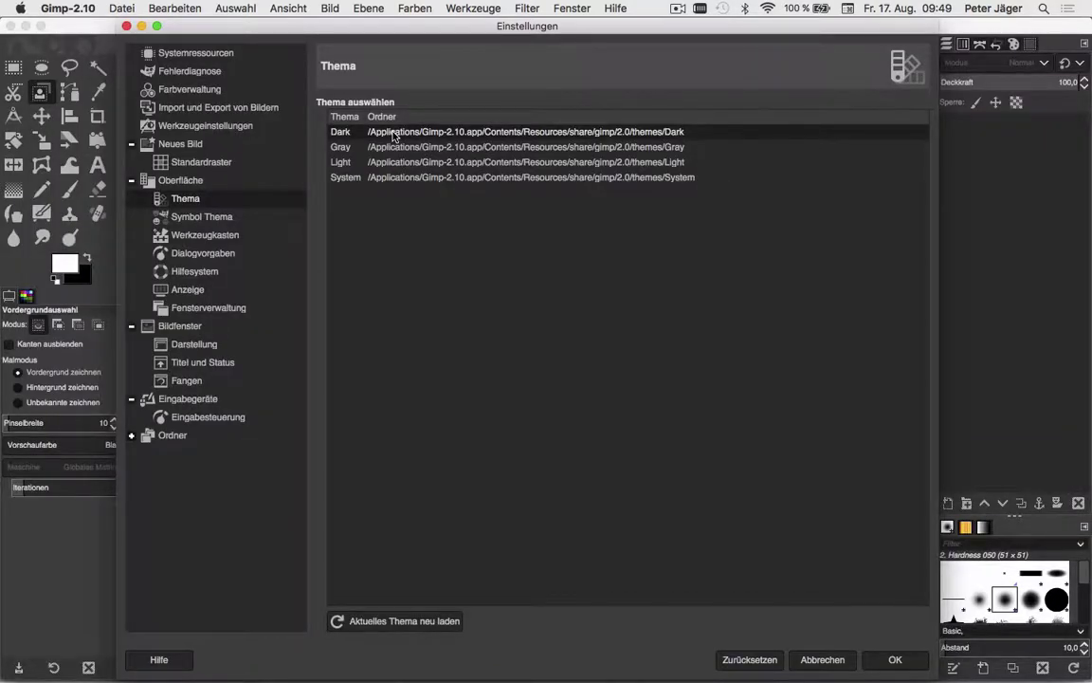
left_click(185, 217)
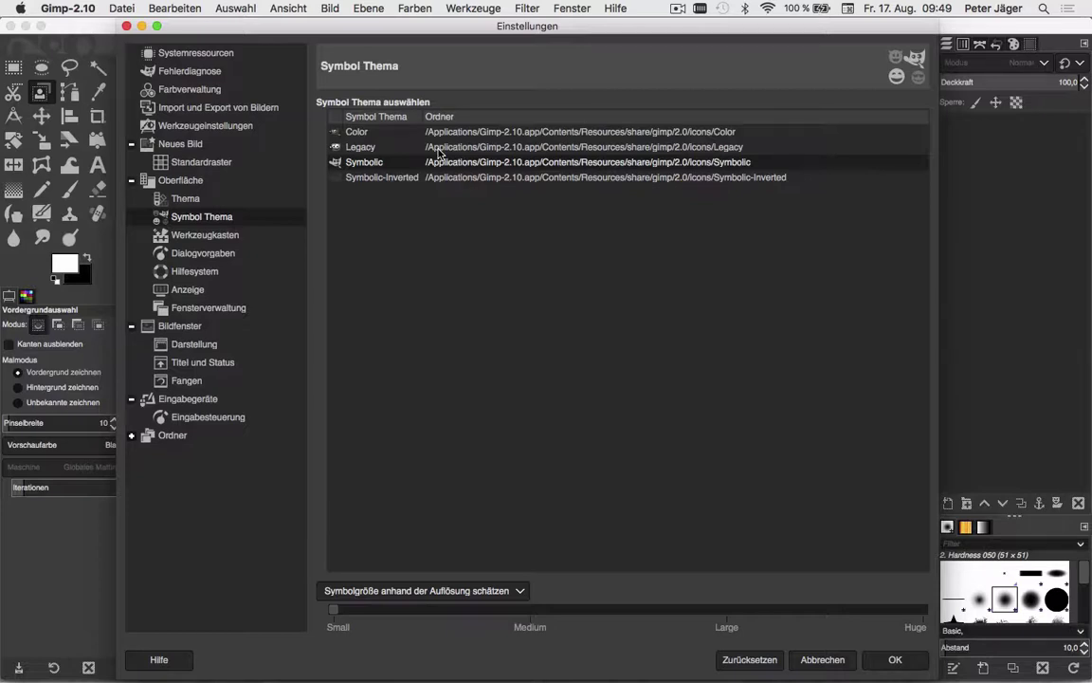
left_click(439, 149)
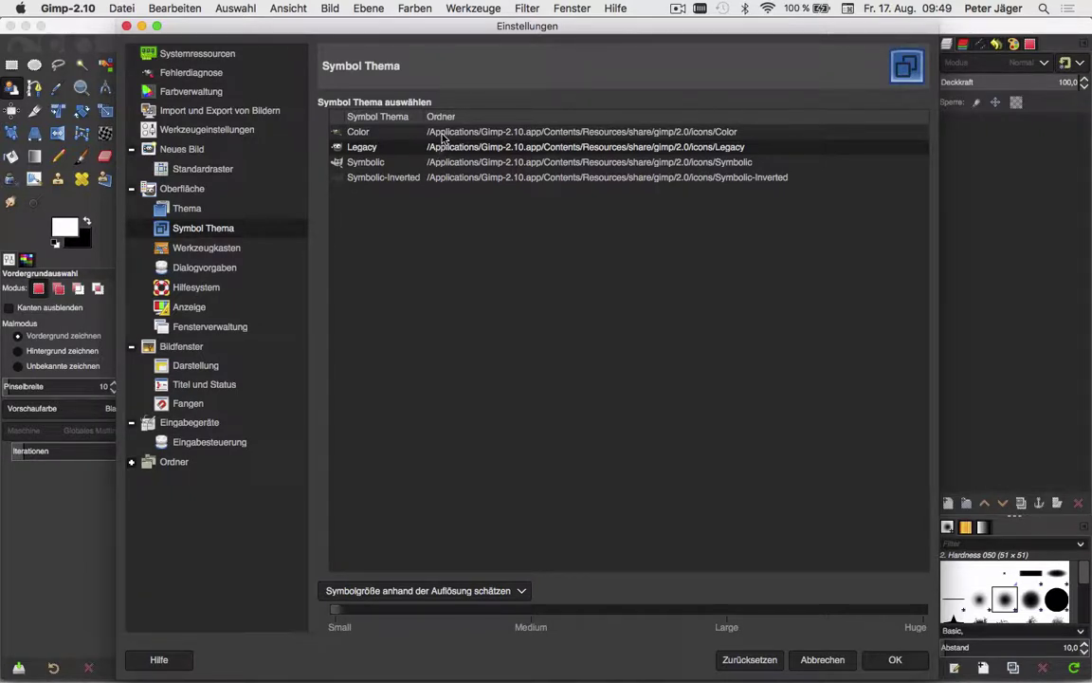
left_click(441, 136)
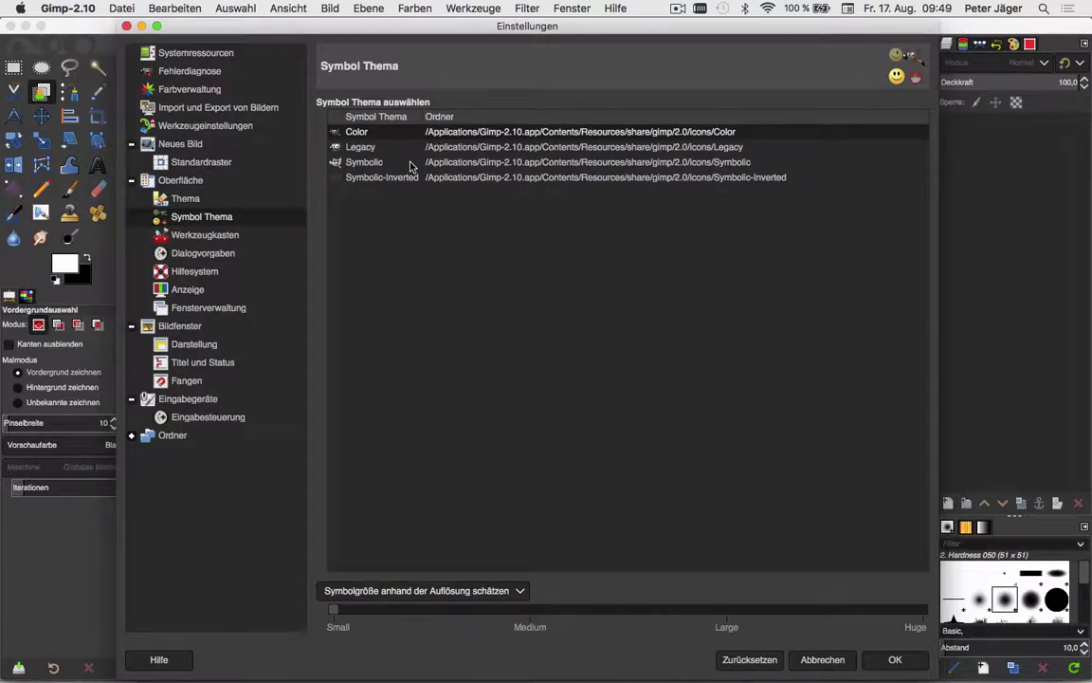
left_click(410, 166)
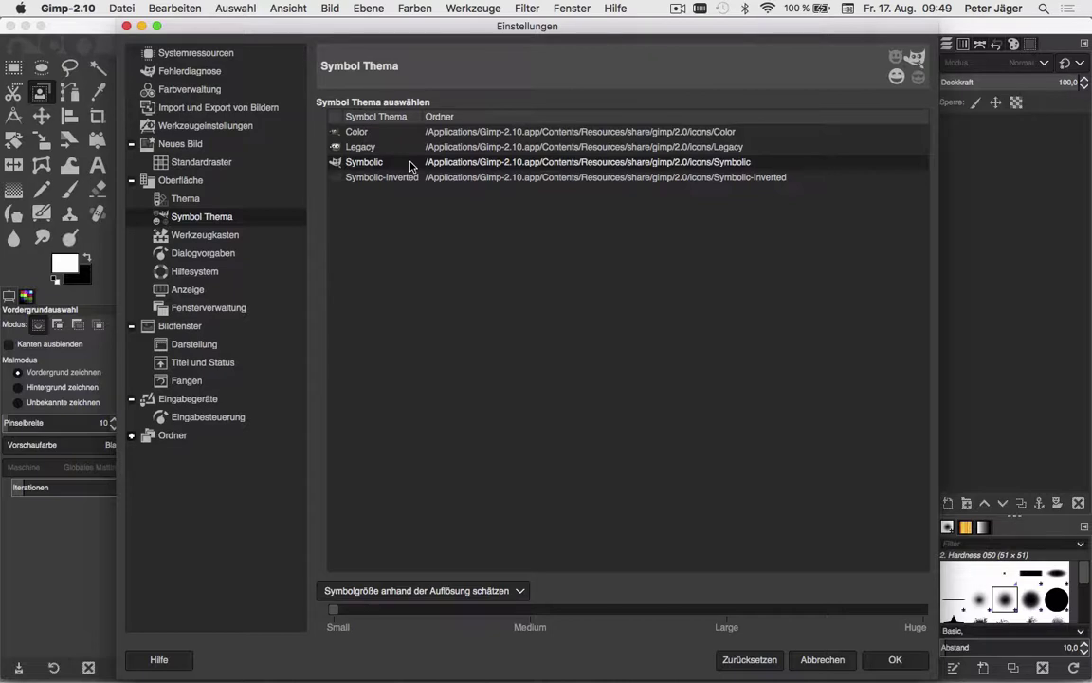
Set the Desktop ICC file Schwarze Druckfarbe ISO Coated v2 (ECI) as grayscale profile and confirm
left_click(211, 95)
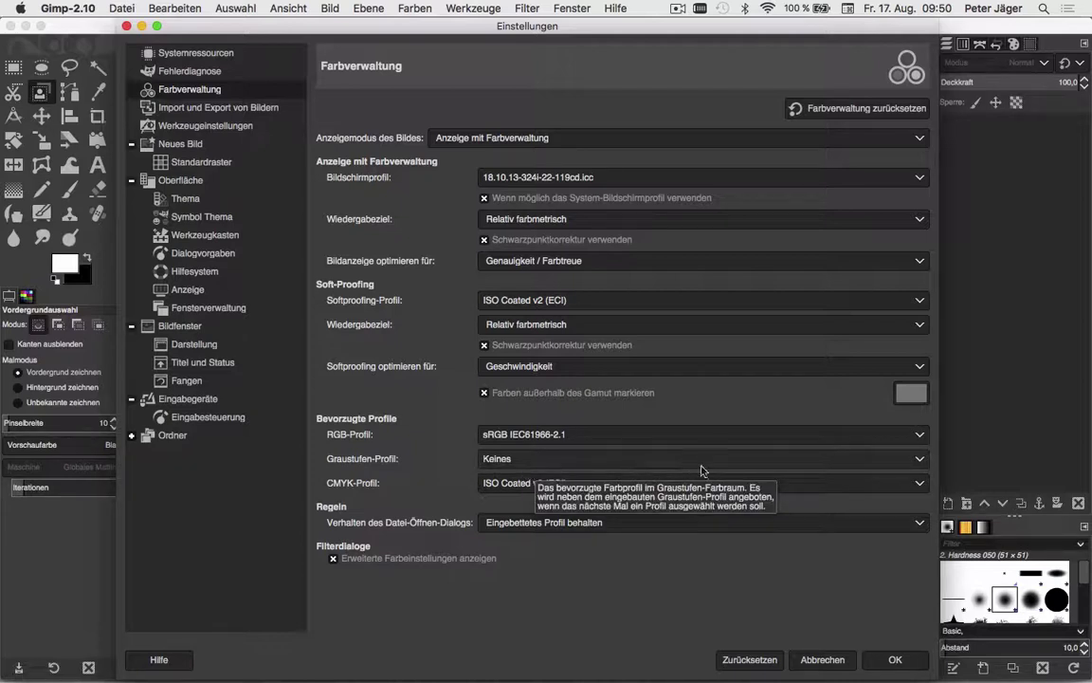
left_click(919, 460)
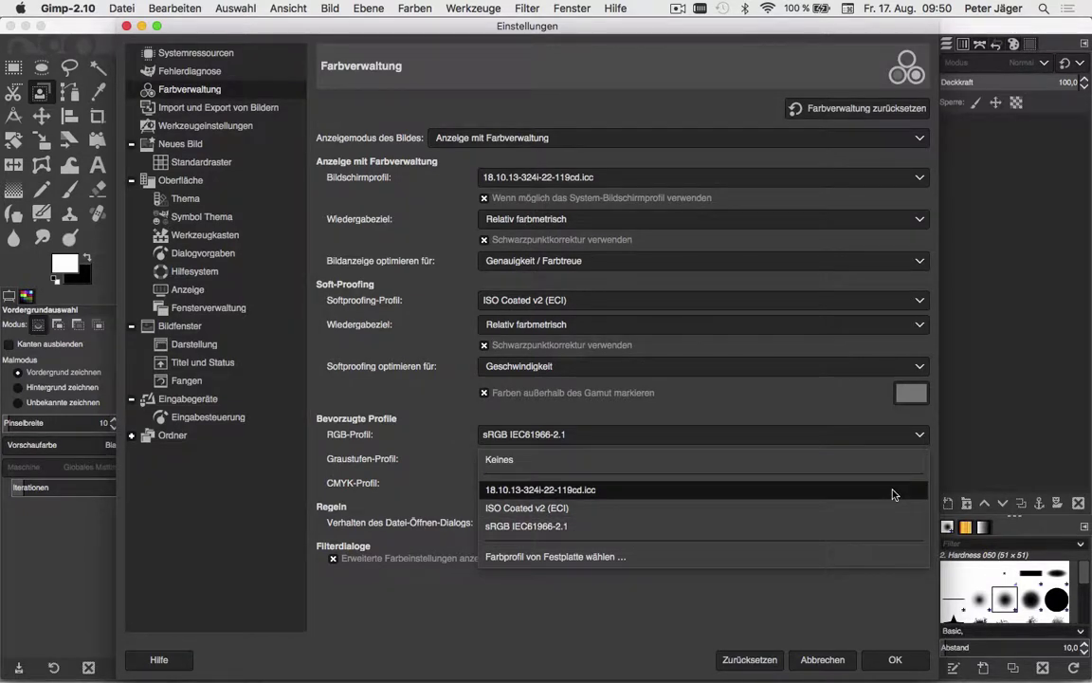
left_click(884, 554)
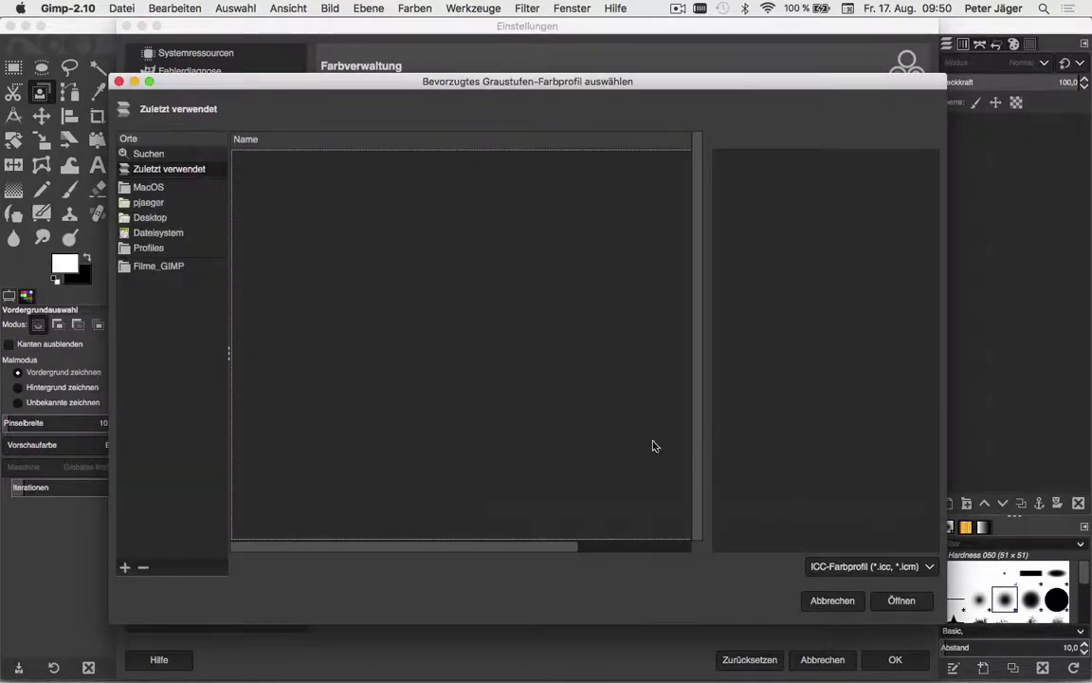
left_click(154, 220)
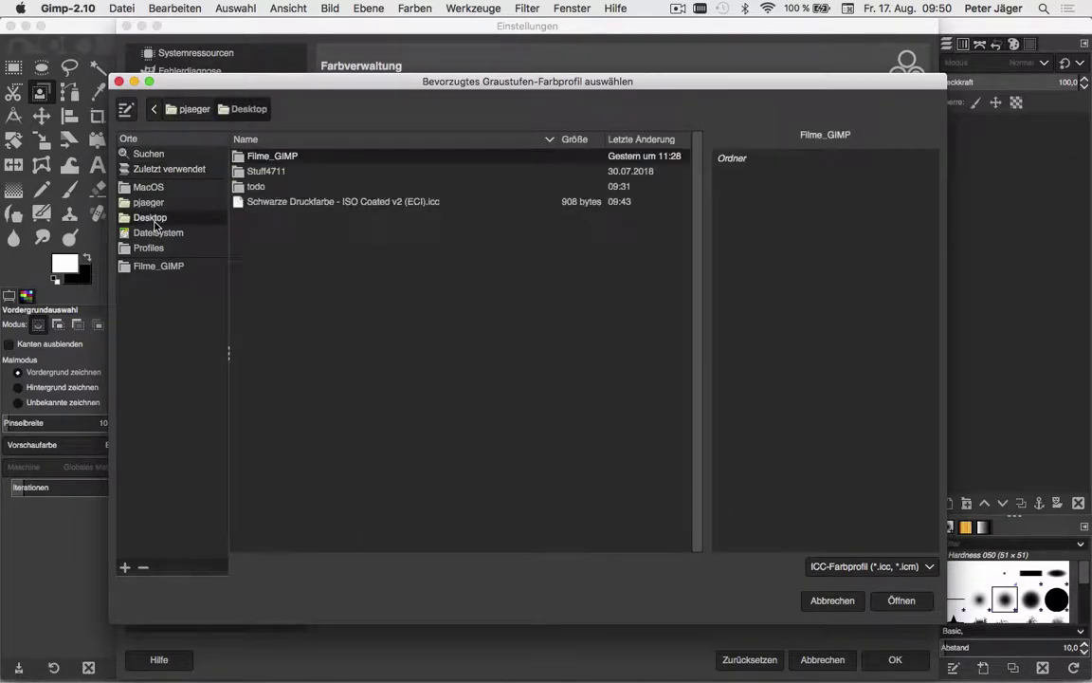
left_click(283, 201)
left_click(901, 600)
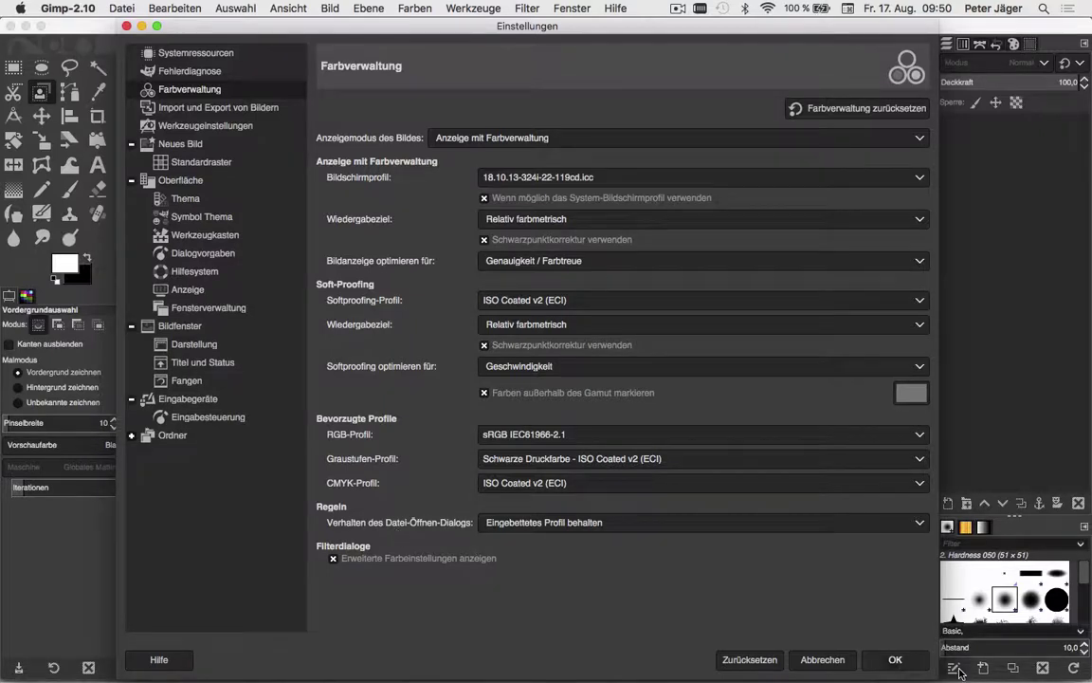
left_click(894, 659)
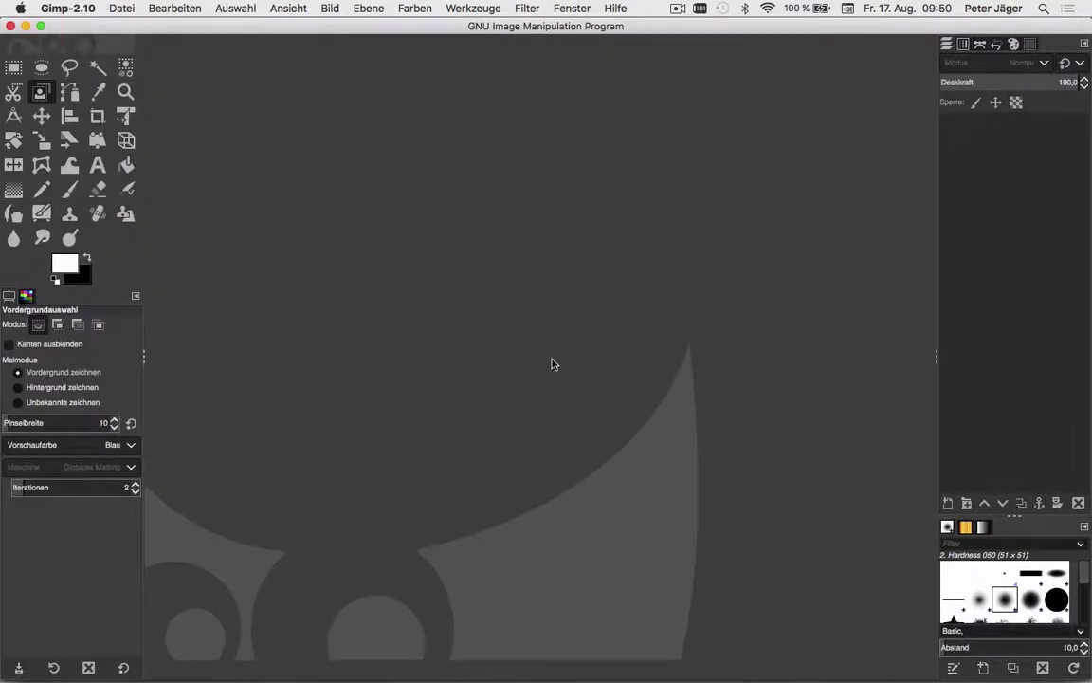
Turn single-window mode off and back on, then maximise the GIMP window
left_click(569, 8)
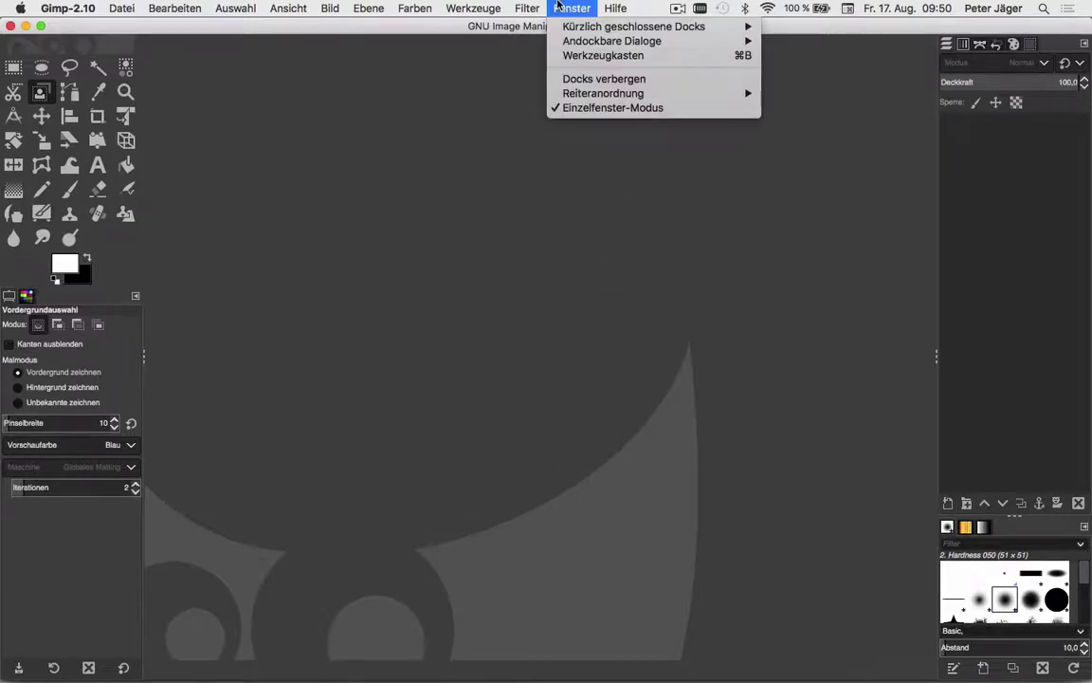
left_click(573, 108)
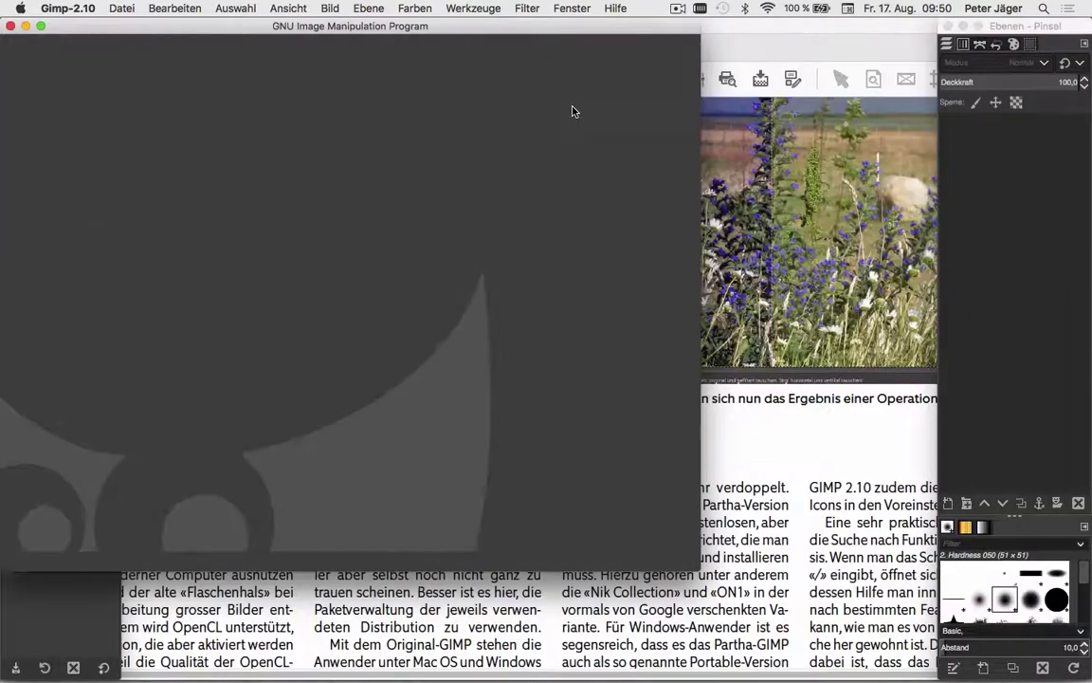
left_click_drag(458, 35, 583, 39)
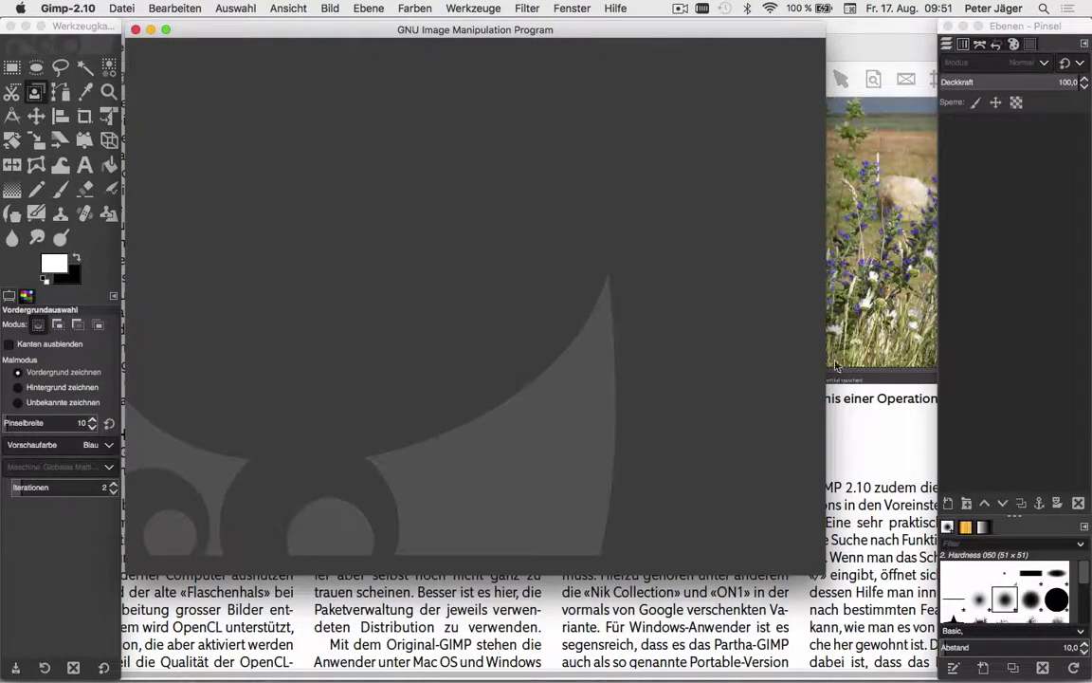
left_click(566, 8)
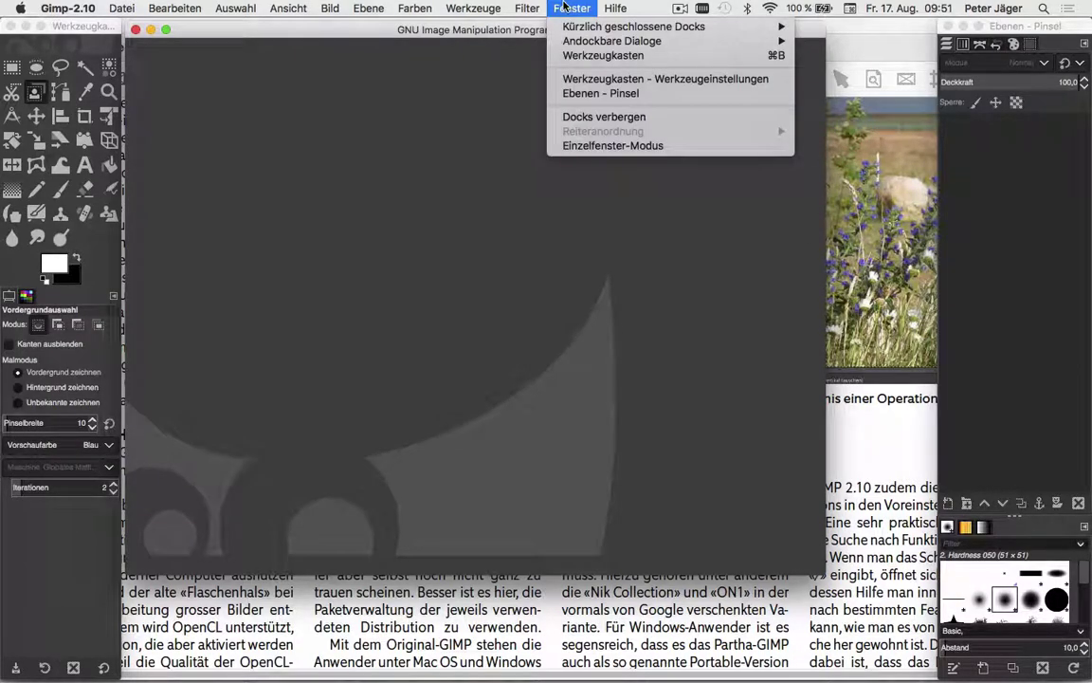
left_click(581, 145)
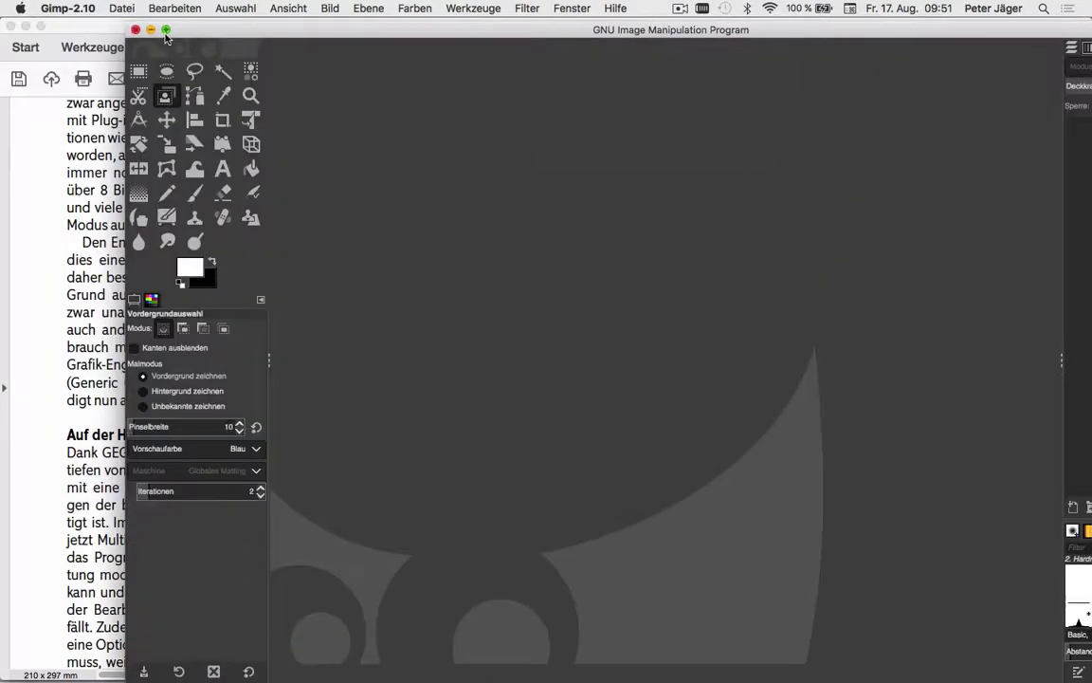
left_click(166, 31)
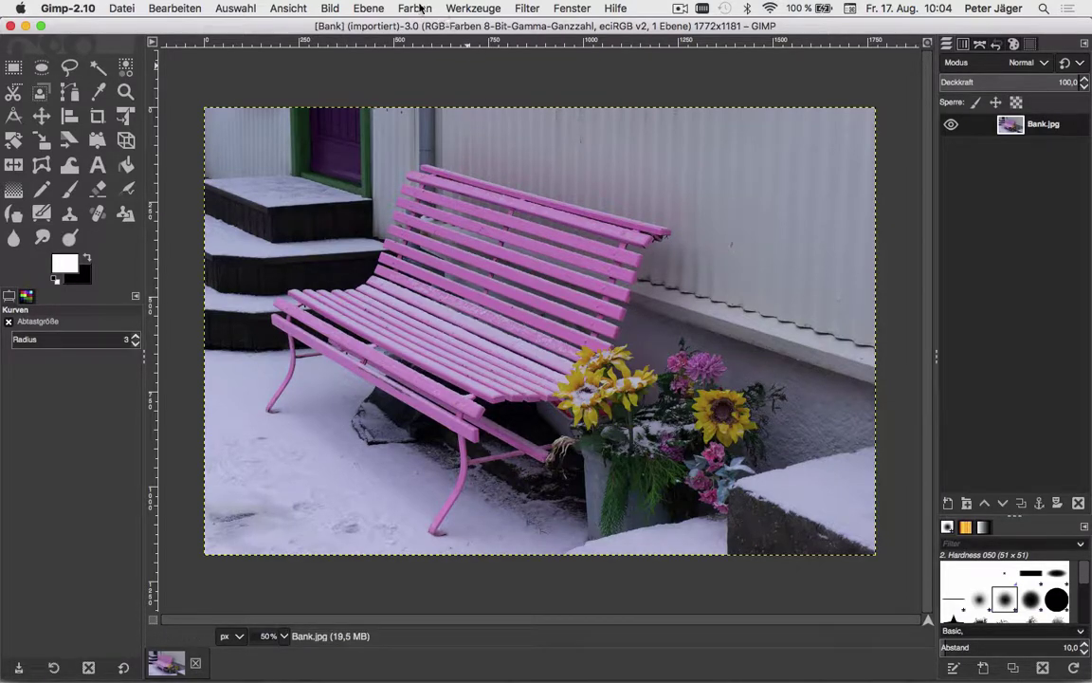
Apply automatic Levels to the bench photo in split view, dividing it near the centre
left_click(420, 9)
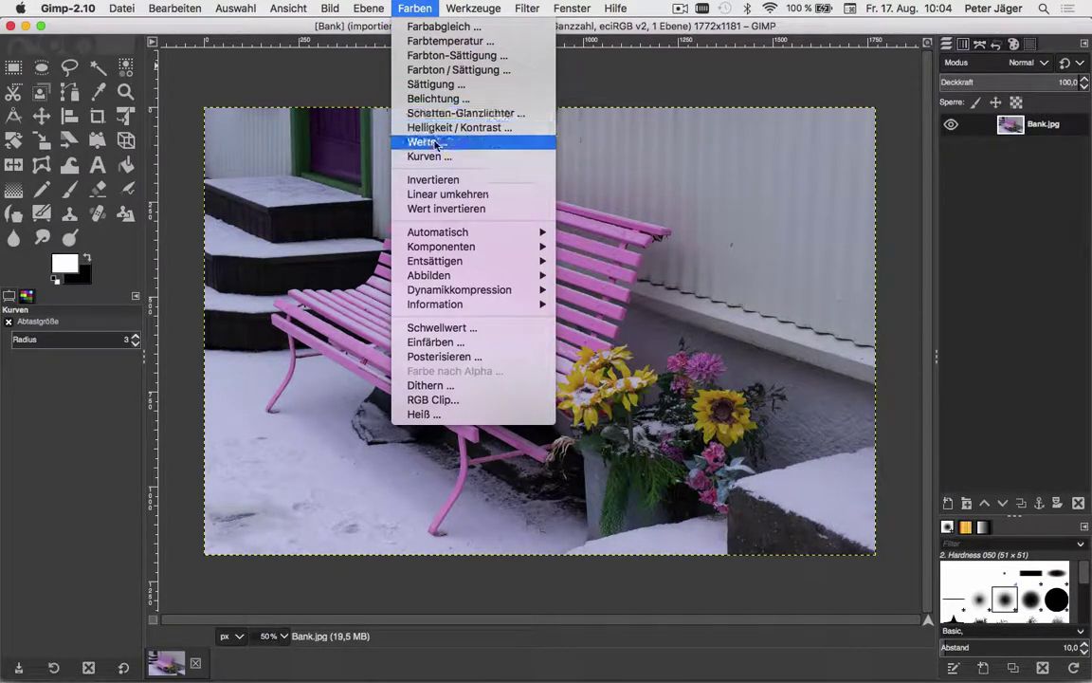
left_click(427, 142)
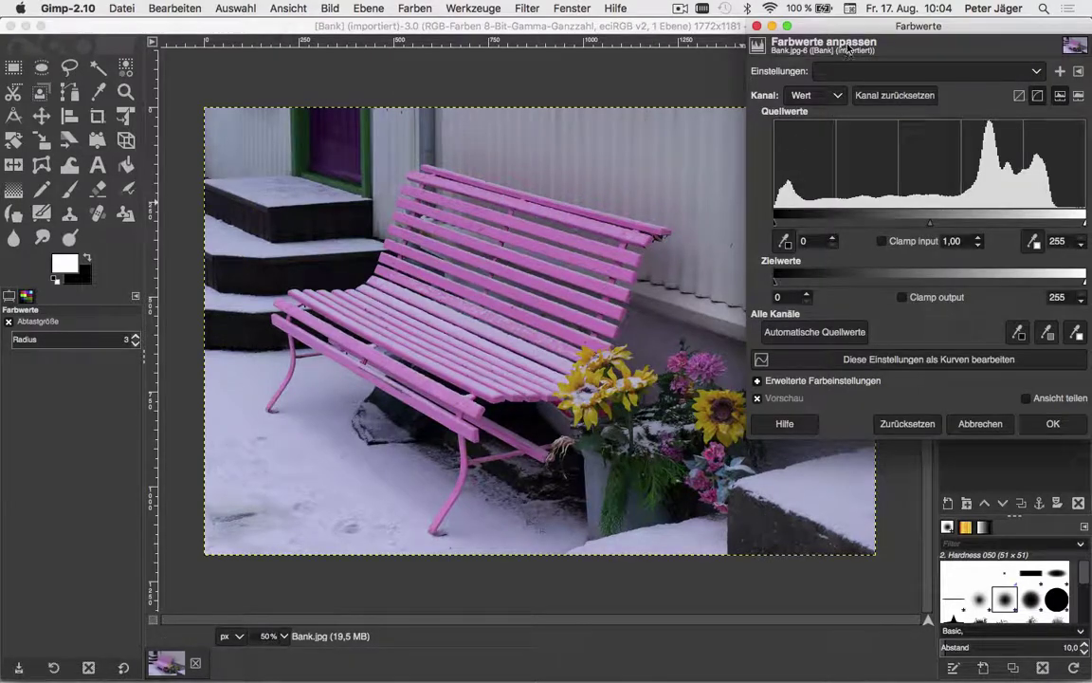
left_click_drag(851, 28, 739, 67)
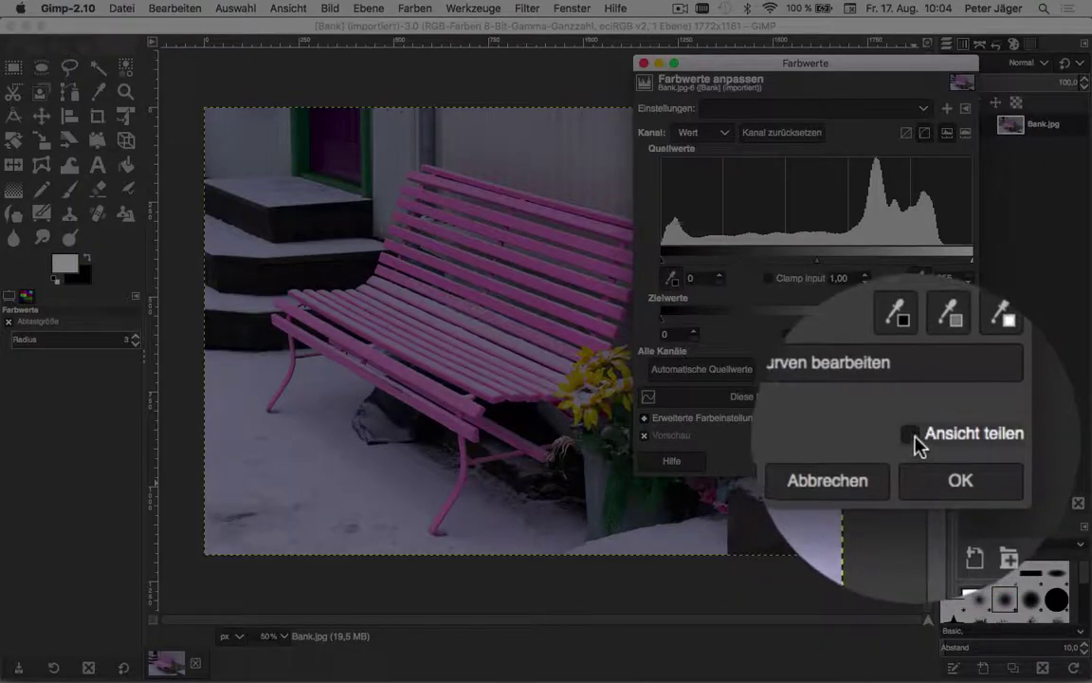
left_click(912, 435)
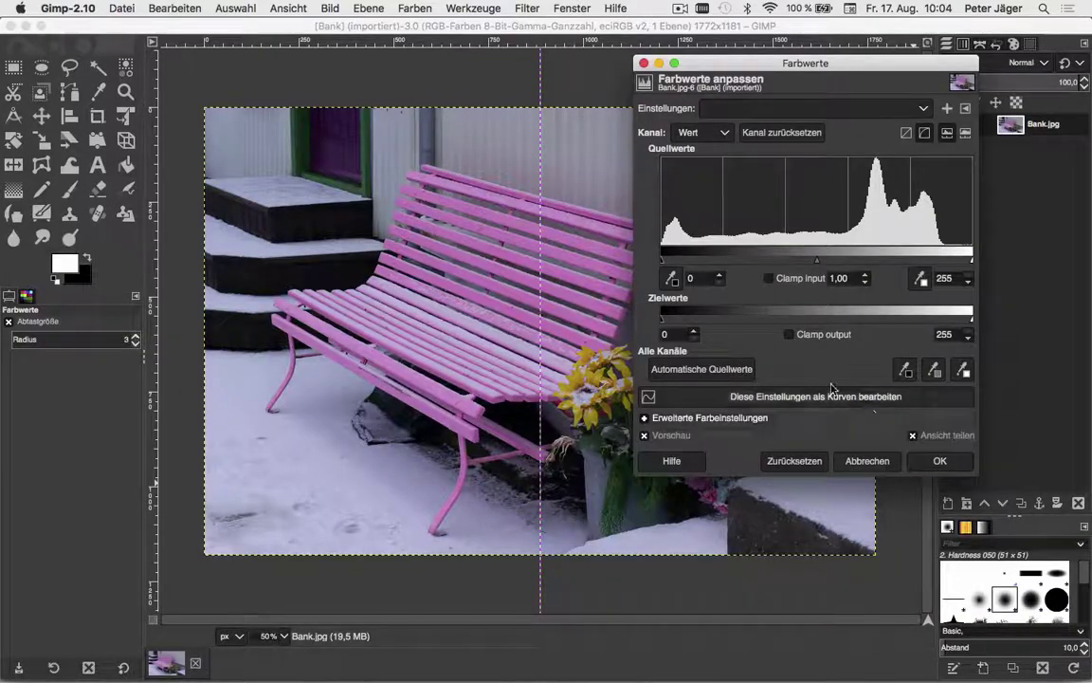
left_click(703, 370)
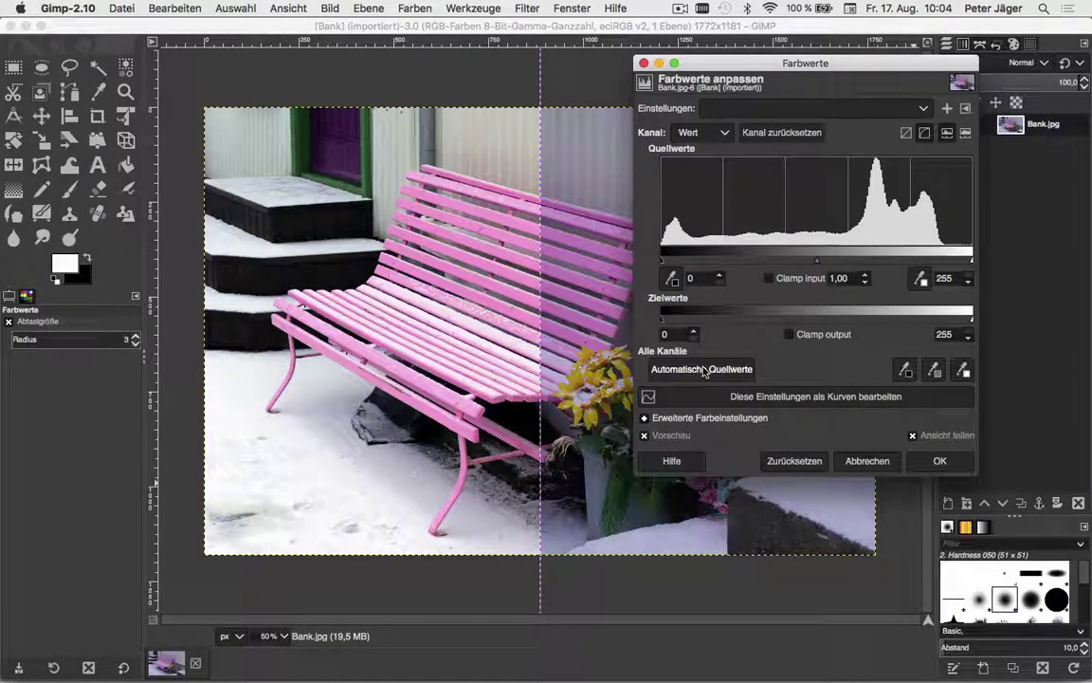
mouse_move(537, 90)
left_mouse_down()
mouse_move(405, 88)
mouse_move(574, 90)
left_mouse_up()
mouse_move(681, 63)
left_mouse_down()
mouse_move(210, 123)
mouse_move(64, 114)
mouse_move(82, 98)
left_mouse_up()
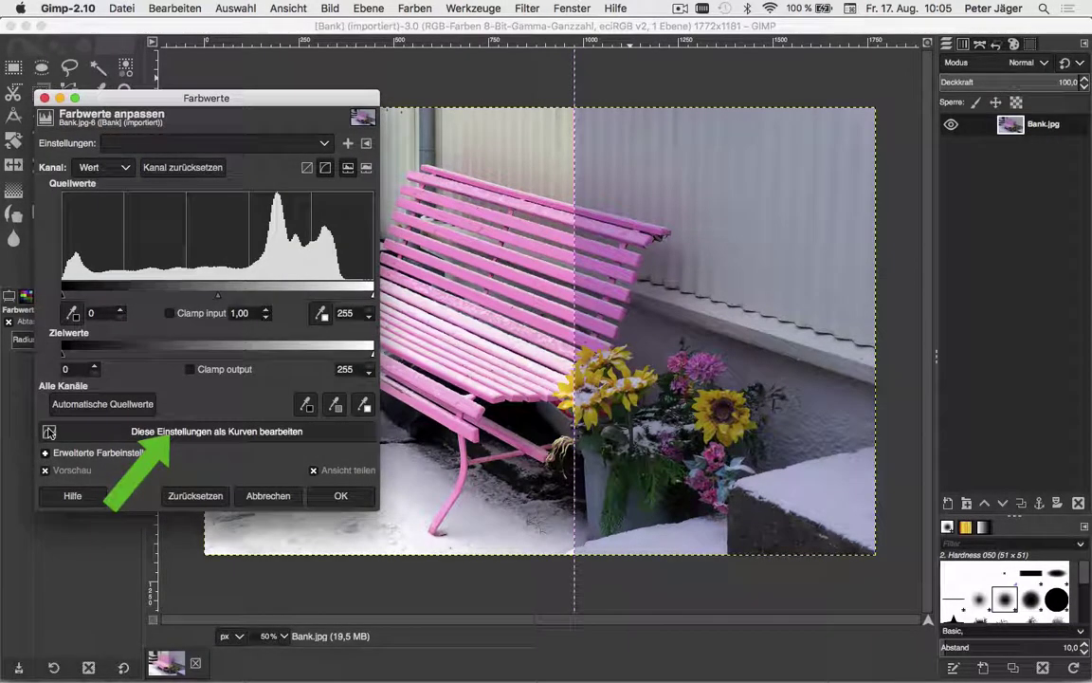
Convert the levels to Curves in split view, lower the shadow point, and shift the divider right
left_click(49, 431)
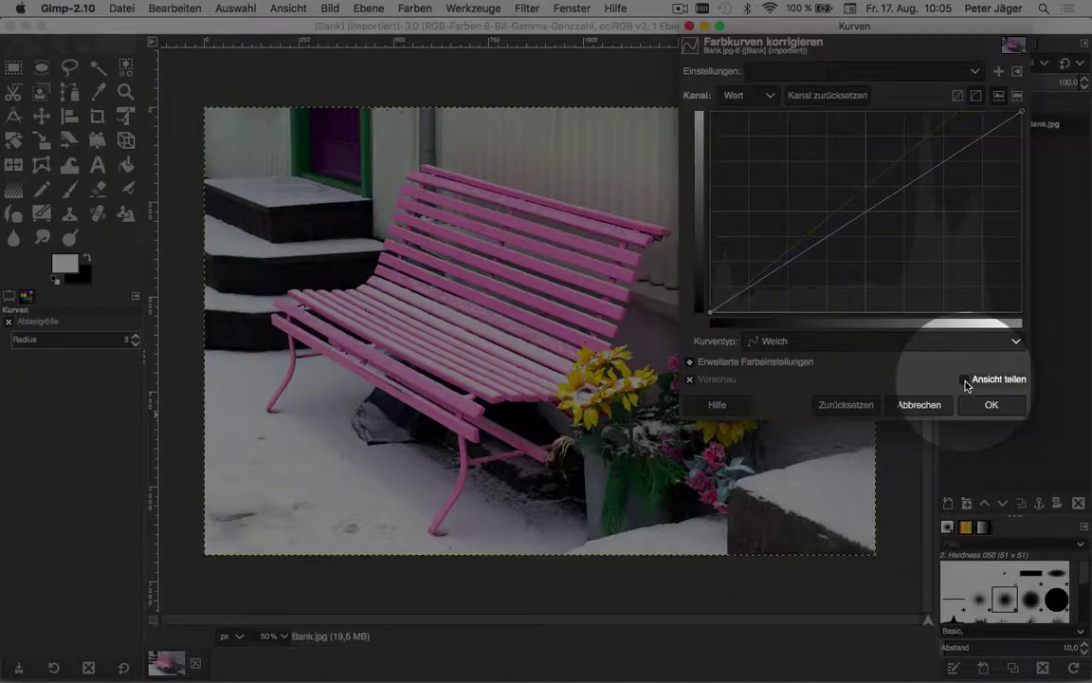
left_click(965, 379)
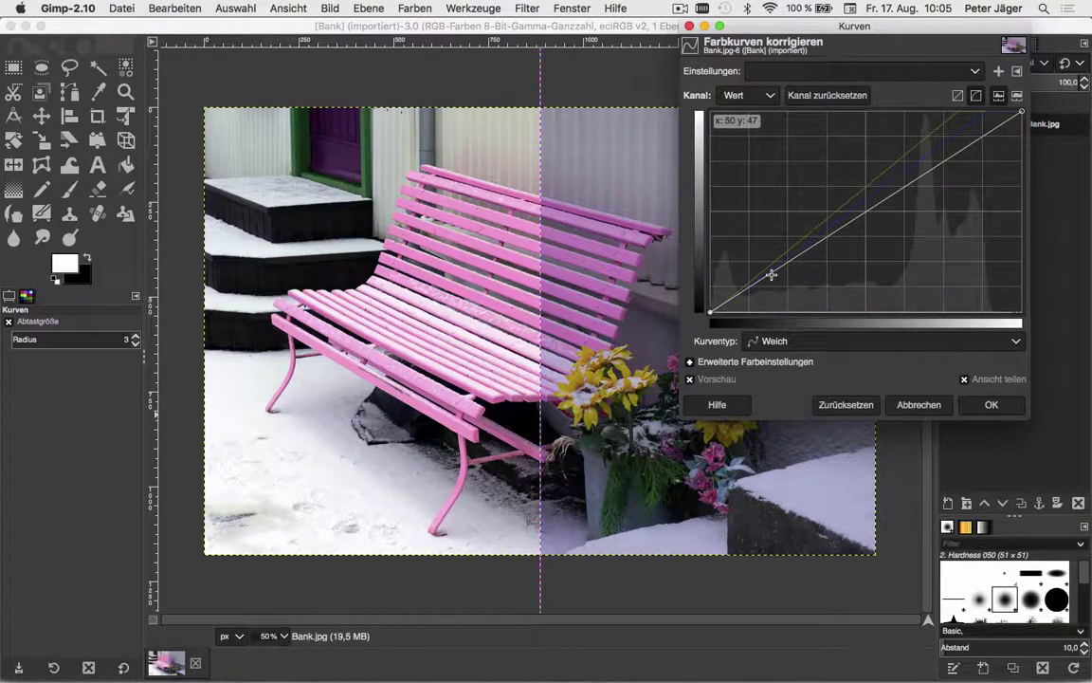
left_click_drag(772, 275, 772, 288)
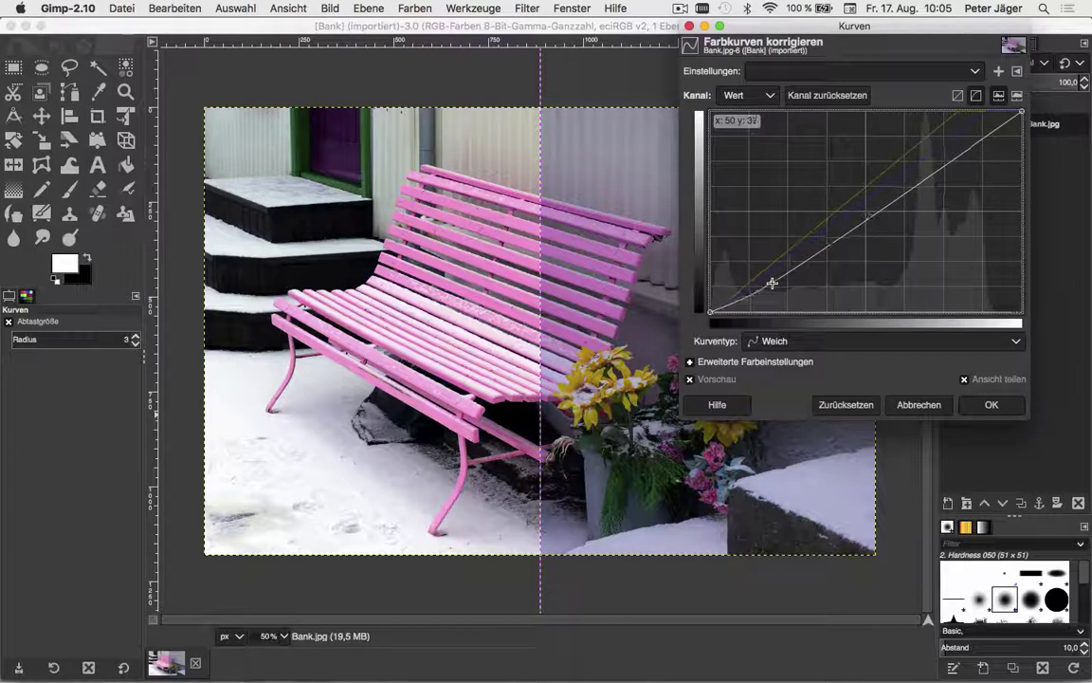
left_click_drag(772, 288, 770, 294)
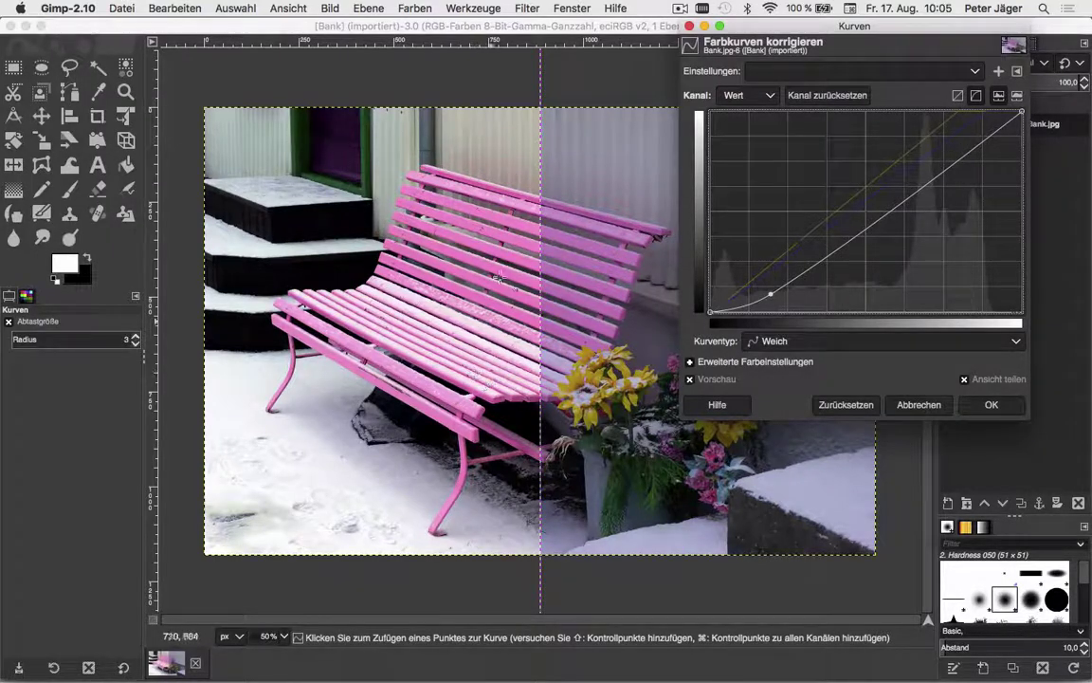
mouse_move(539, 81)
left_mouse_down()
mouse_move(652, 98)
mouse_move(405, 83)
left_mouse_up()
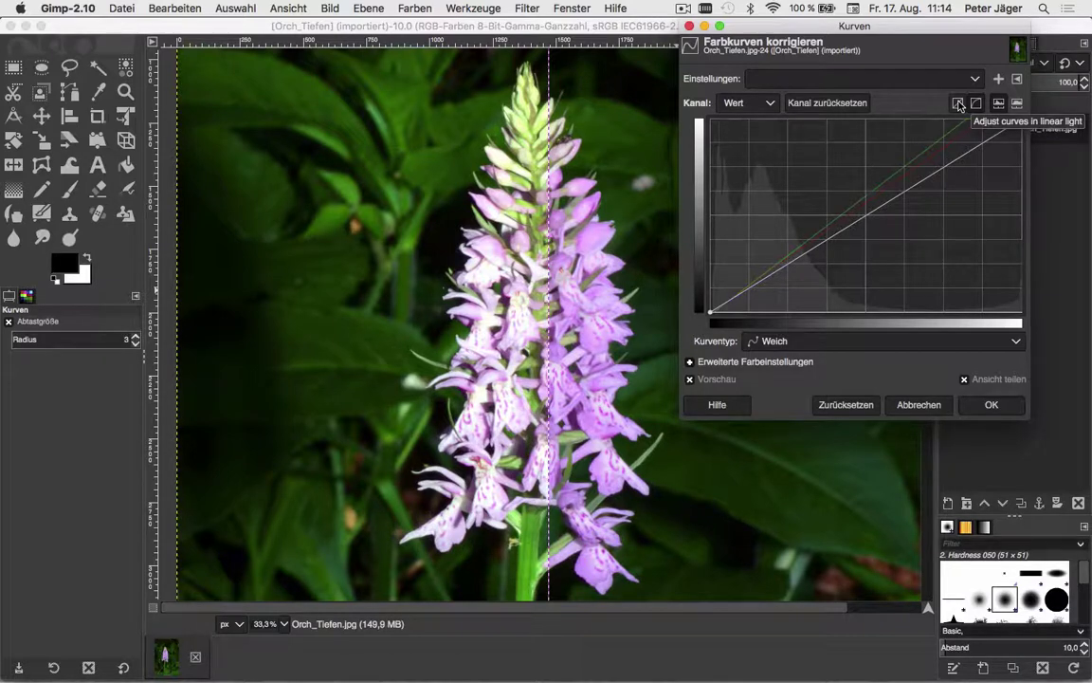
In linear-light Curves, pull a shadow and a midtone point down; toggle logarithmic then linear histogram
left_click(959, 105)
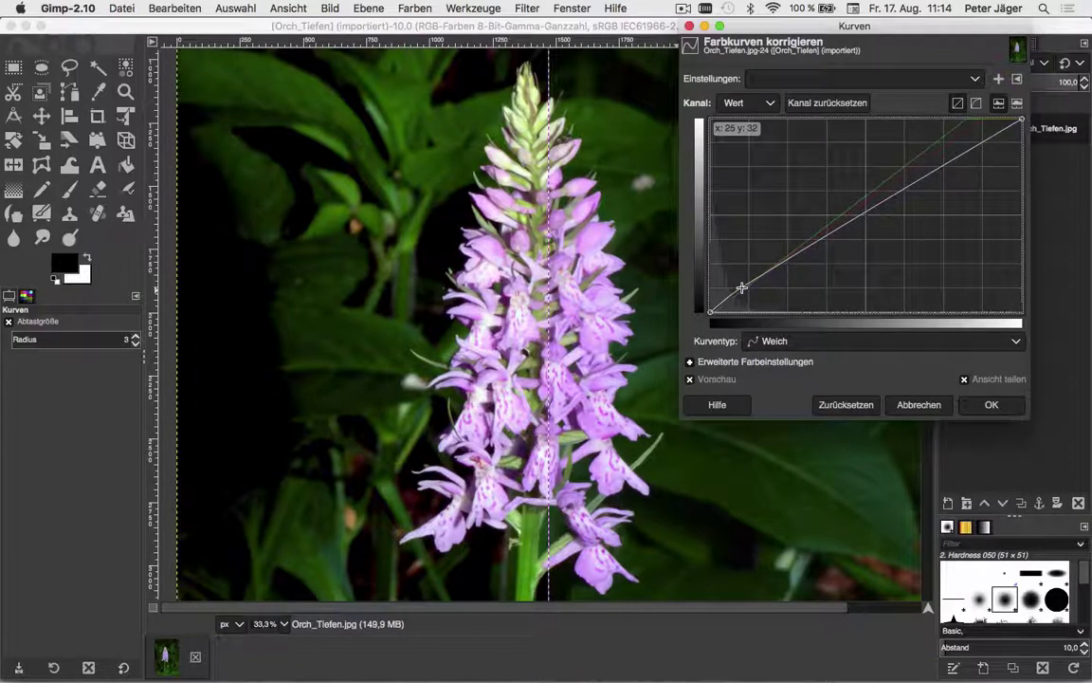
left_click_drag(741, 292, 741, 298)
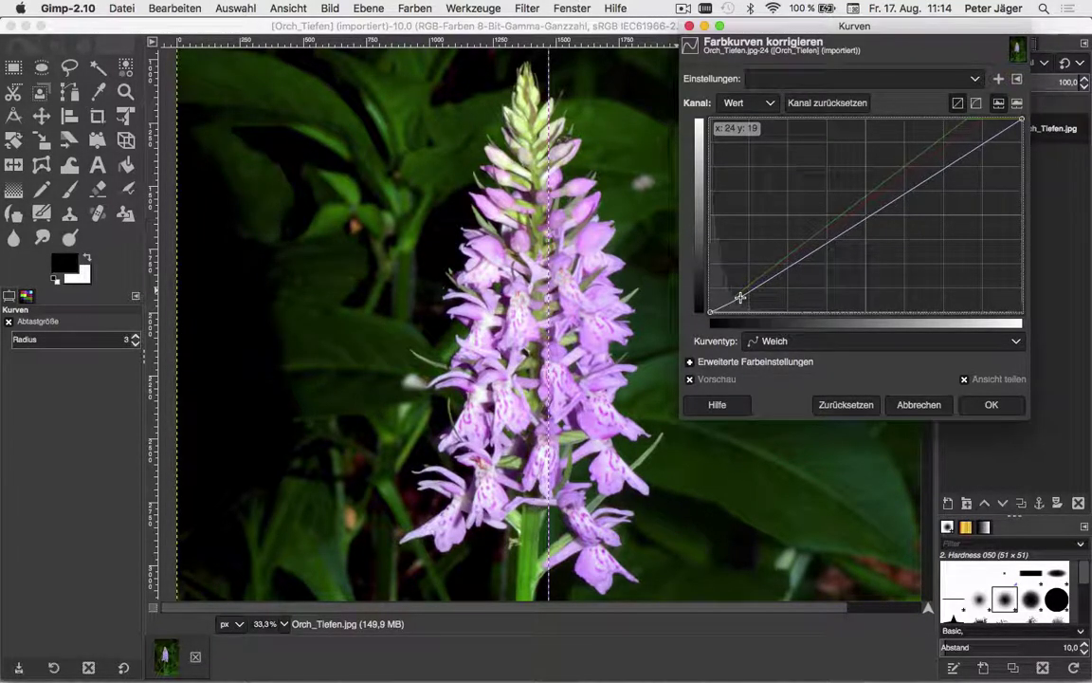
left_click_drag(741, 298, 741, 299)
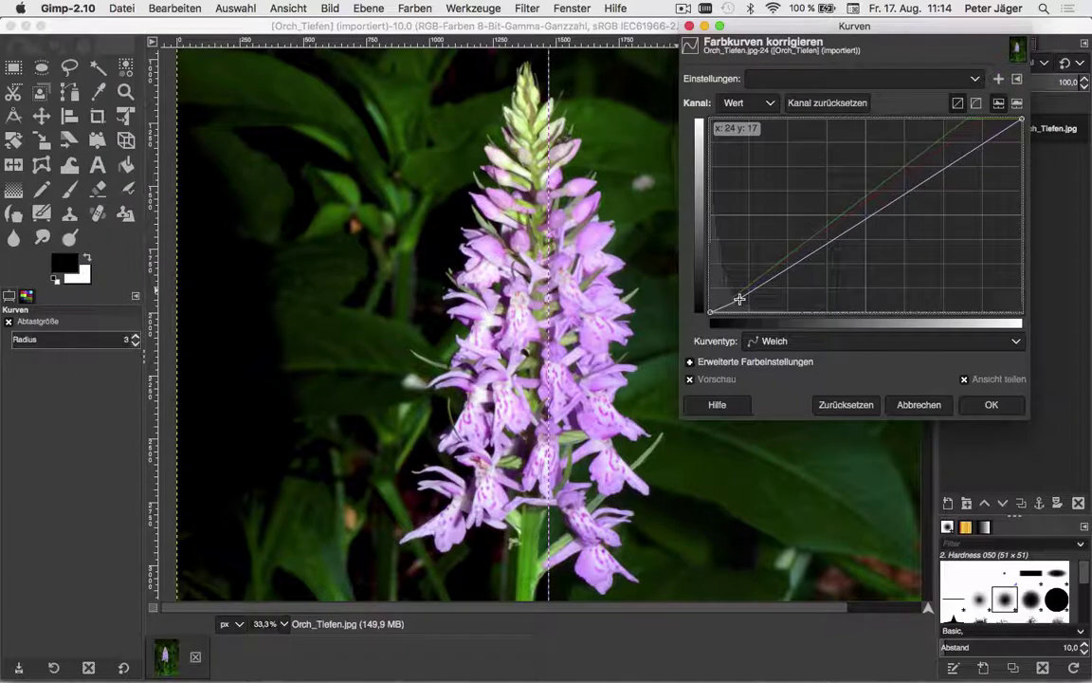
left_click_drag(860, 232, 864, 235)
left_click(977, 104)
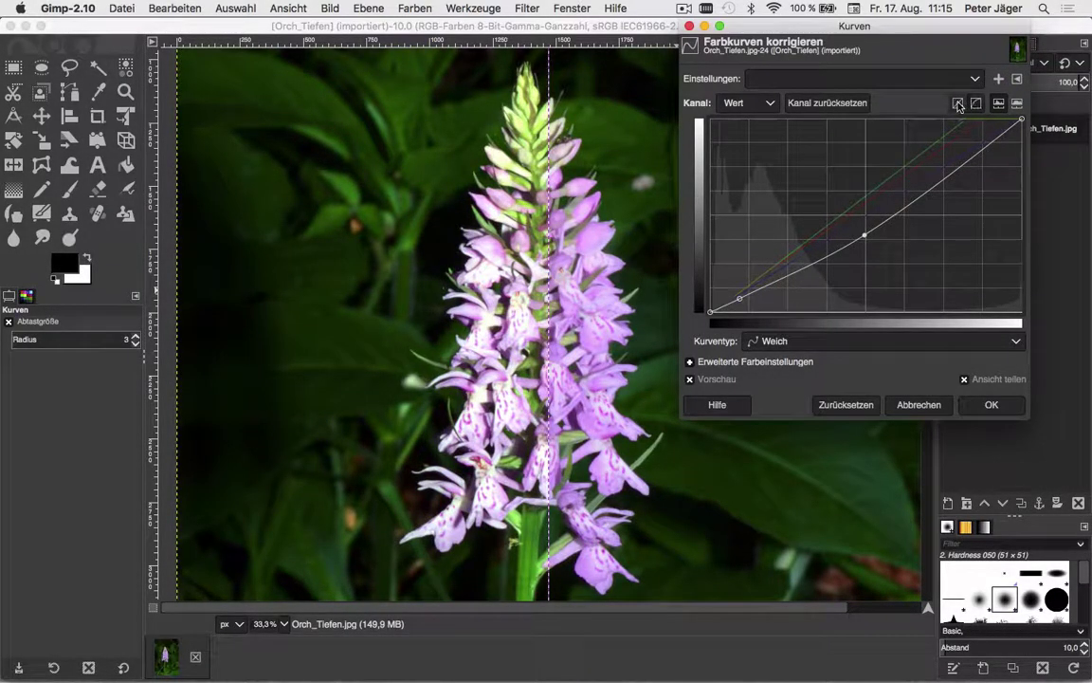
left_click(958, 104)
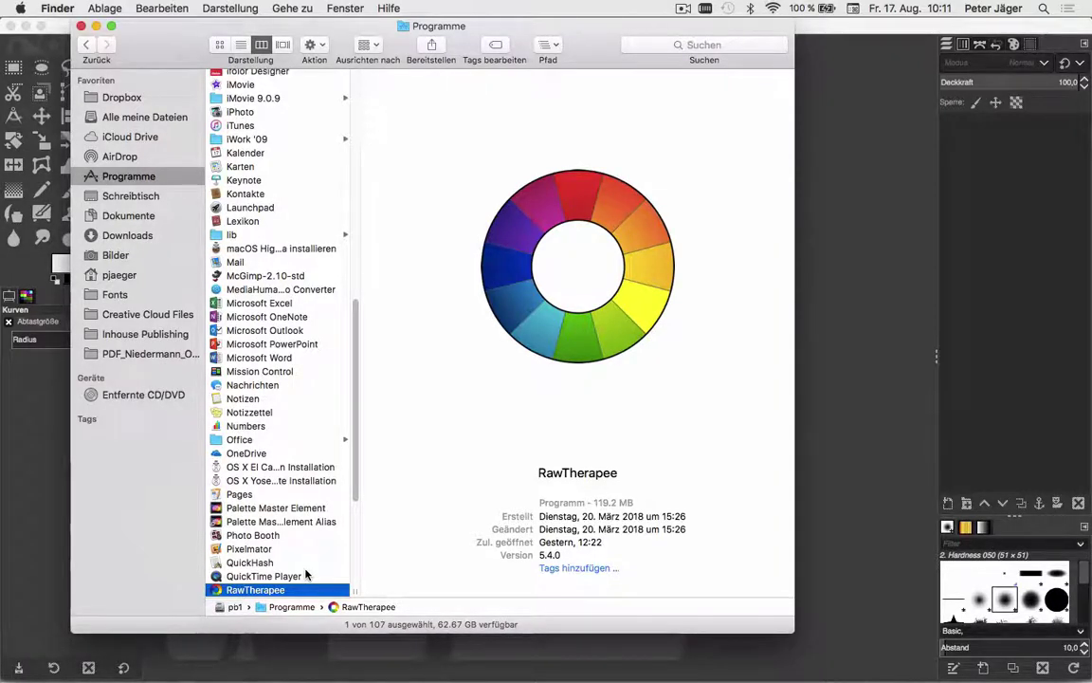
Hide Finder and bring the empty GIMP window back to the front
key("super+tab")
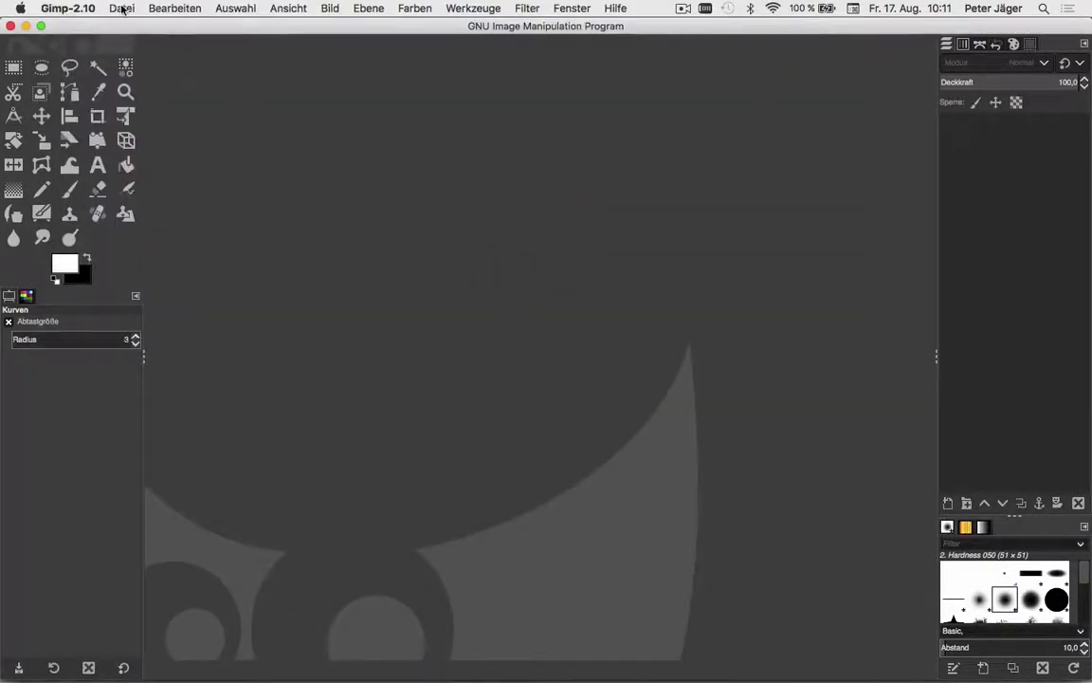
Open the raw file P1240551.RW2 from the Raw folder, launching it in RawTherapee
left_click(122, 8)
left_click(137, 57)
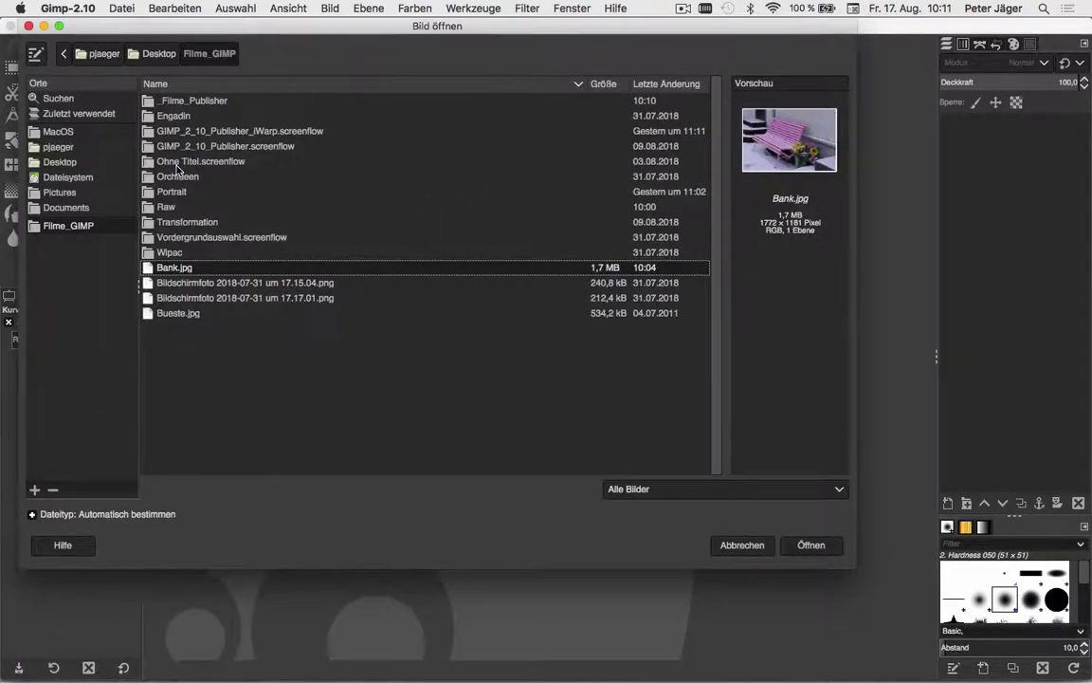
double_click(168, 206)
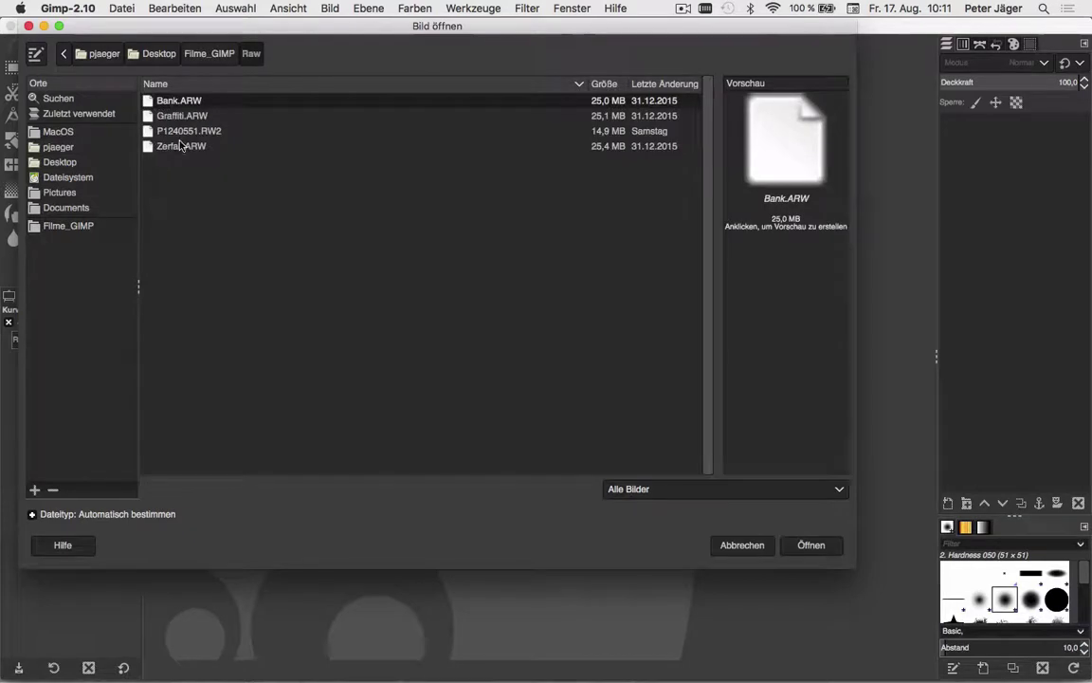
left_click(182, 131)
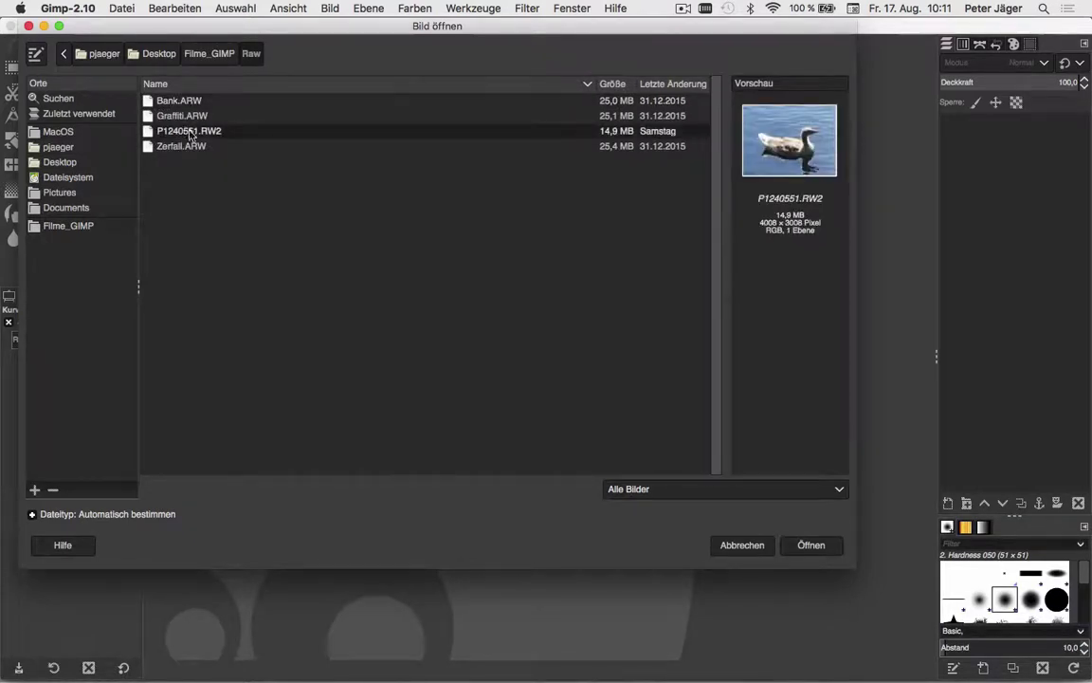
left_click(815, 545)
mouse_move(905, 675)
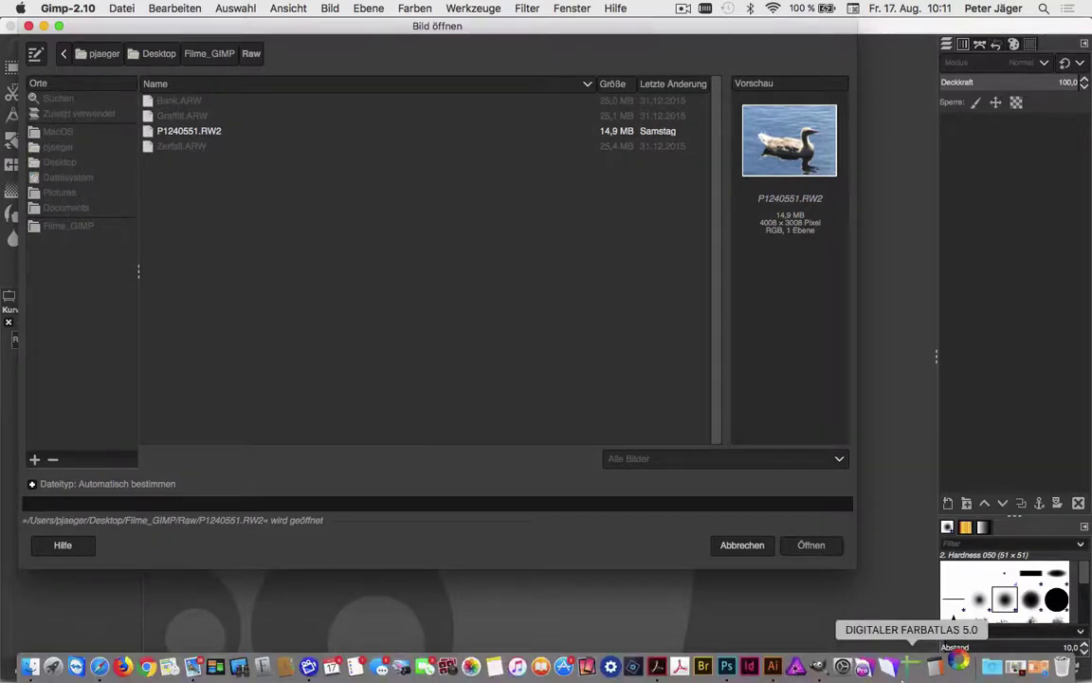
left_click(955, 675)
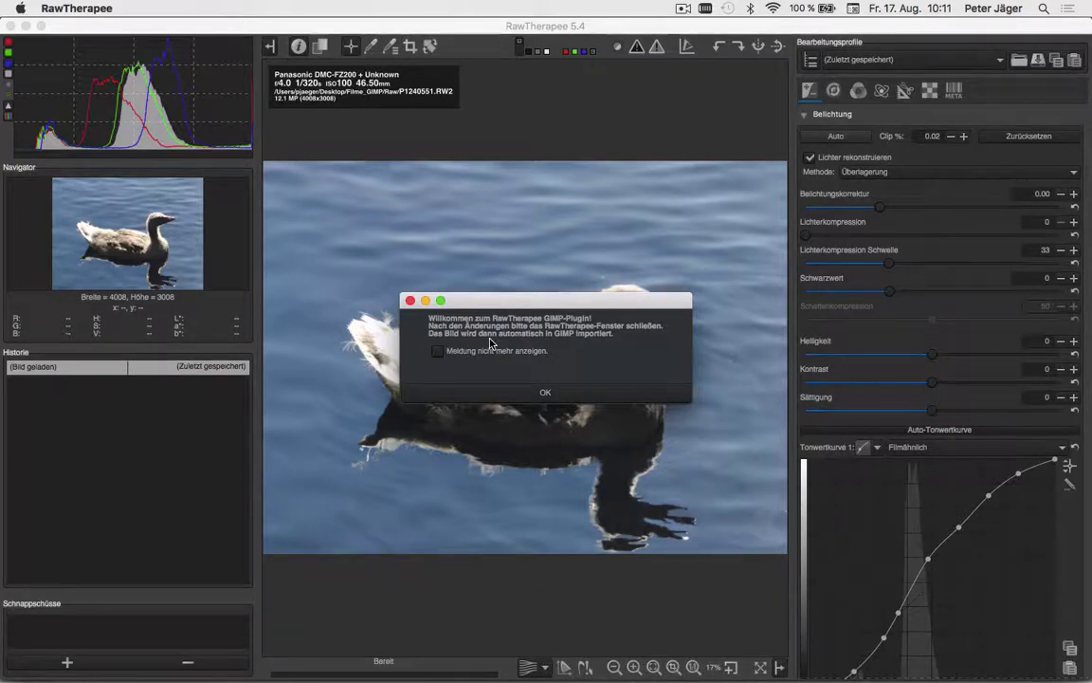
Dismiss the RawTherapee plugin welcome note and quit RawTherapee, returning the image to GIMP
left_click(548, 392)
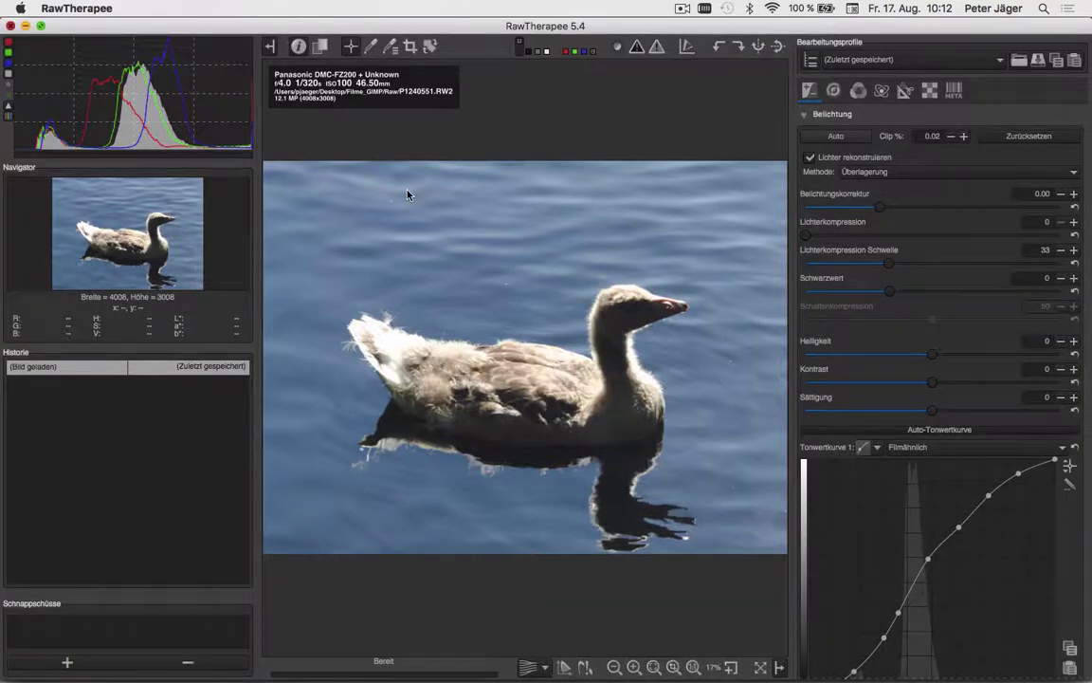
key("super+q")
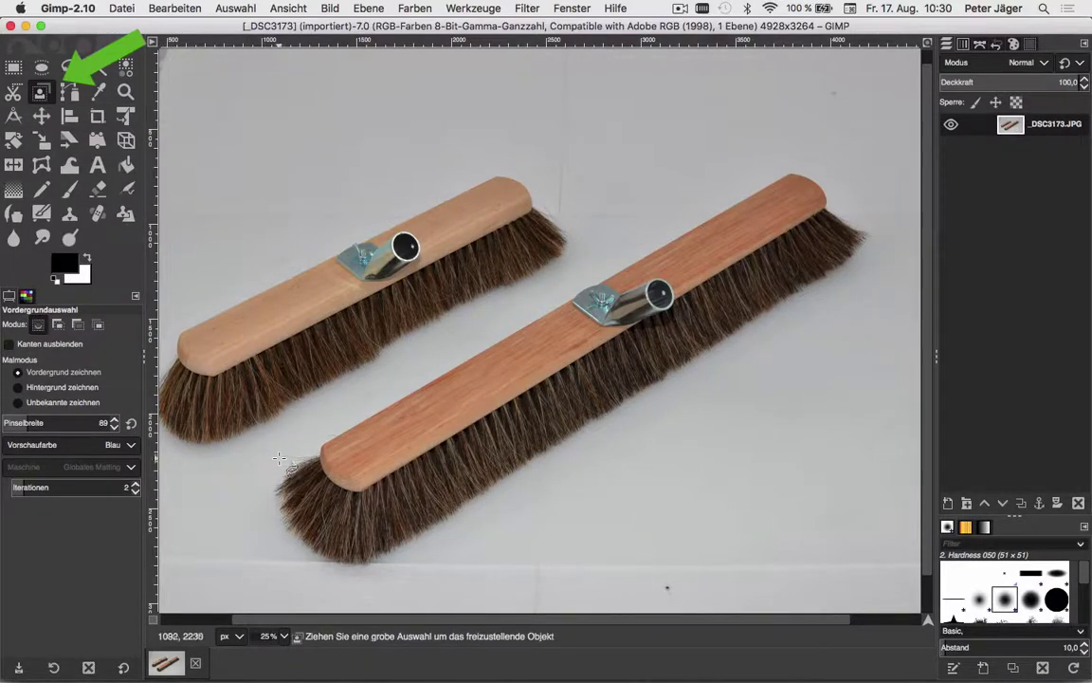
Draw a rough Foreground Select outline around the right broom and confirm it
mouse_move(280, 445)
left_mouse_down()
mouse_move(480, 327)
mouse_move(862, 165)
mouse_move(725, 384)
mouse_move(639, 454)
mouse_move(497, 502)
mouse_move(389, 559)
mouse_move(323, 574)
mouse_move(287, 563)
mouse_move(271, 516)
mouse_move(282, 446)
left_mouse_up()
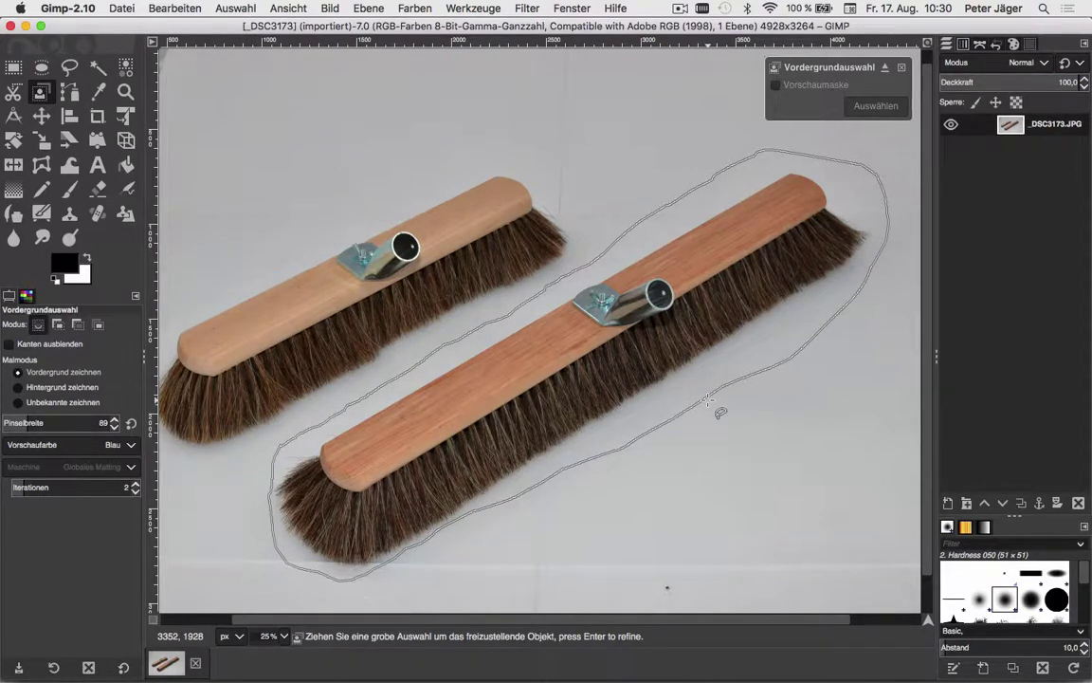
key("Return")
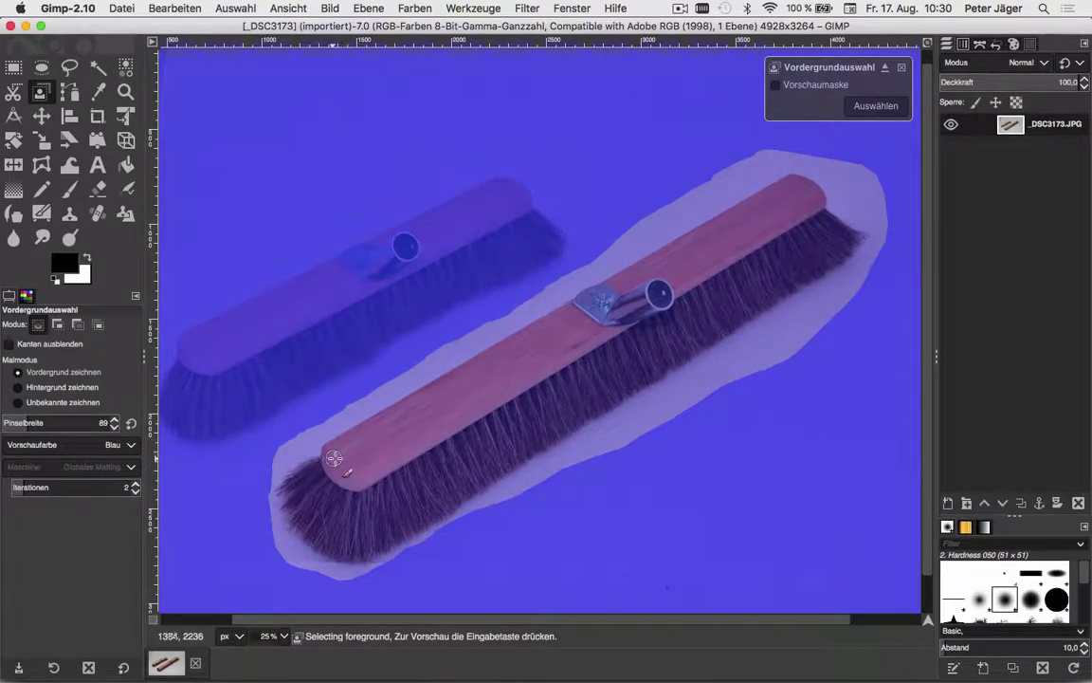
Paint a foreground stroke over the broom body and compute its full-colour preview
mouse_move(334, 459)
left_mouse_down()
mouse_move(792, 195)
mouse_move(840, 236)
mouse_move(429, 482)
mouse_move(373, 531)
mouse_move(343, 536)
mouse_move(320, 523)
mouse_move(314, 499)
mouse_move(333, 458)
left_mouse_up()
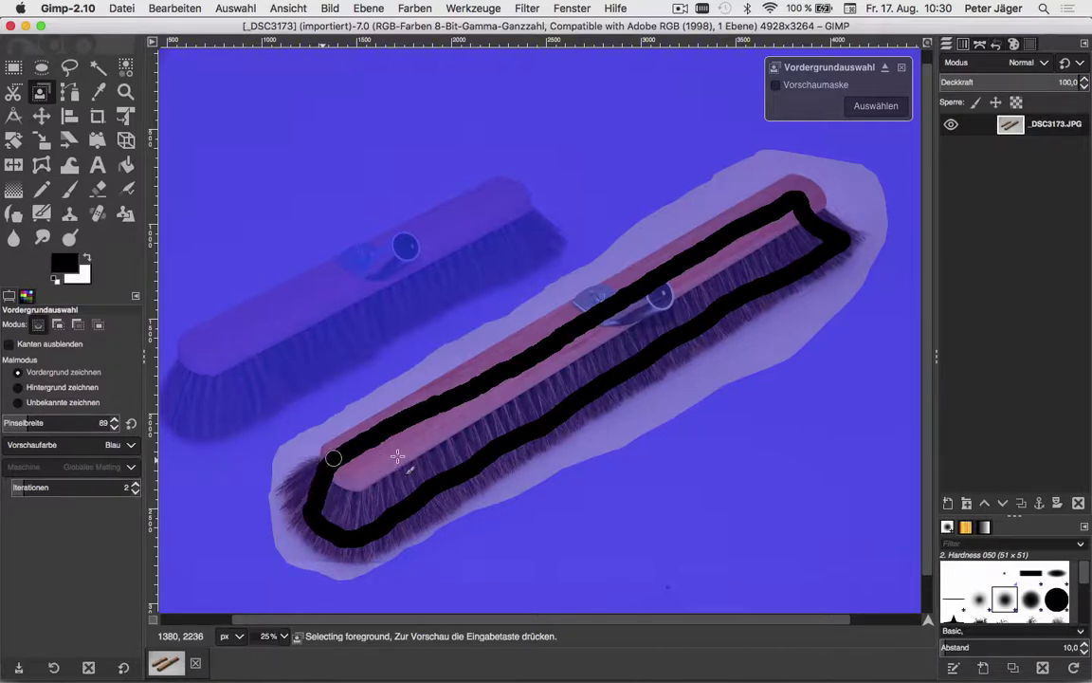
key("Return")
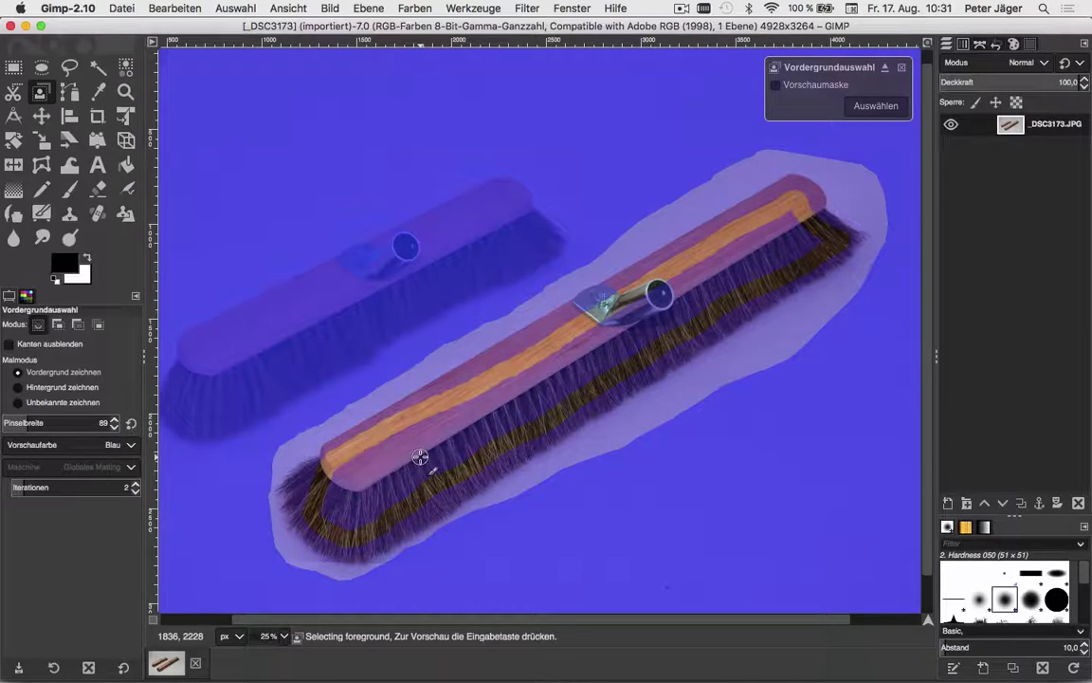
key("Return")
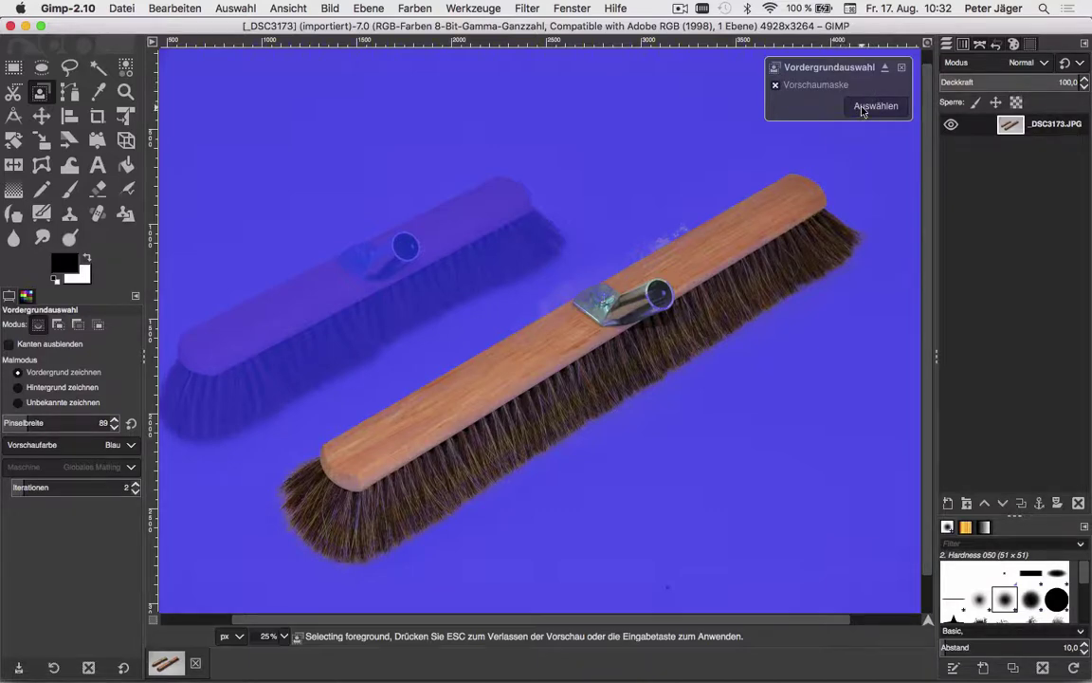
Apply the foreground selection to the broom and set Free Select to Add mode
left_click(863, 111)
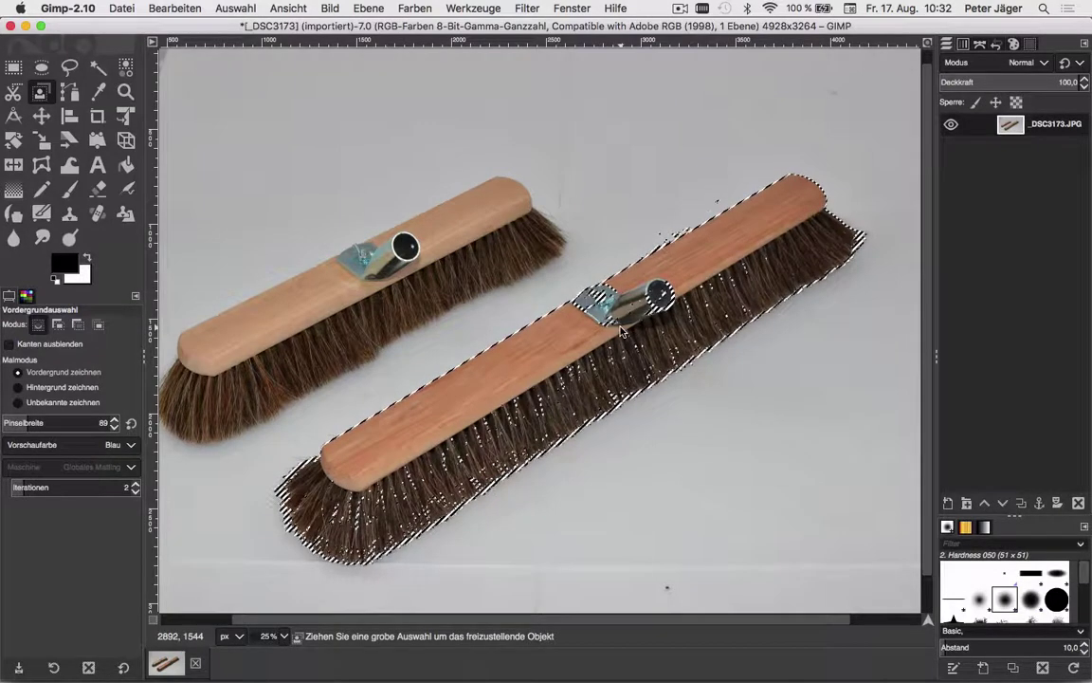
left_click(70, 68)
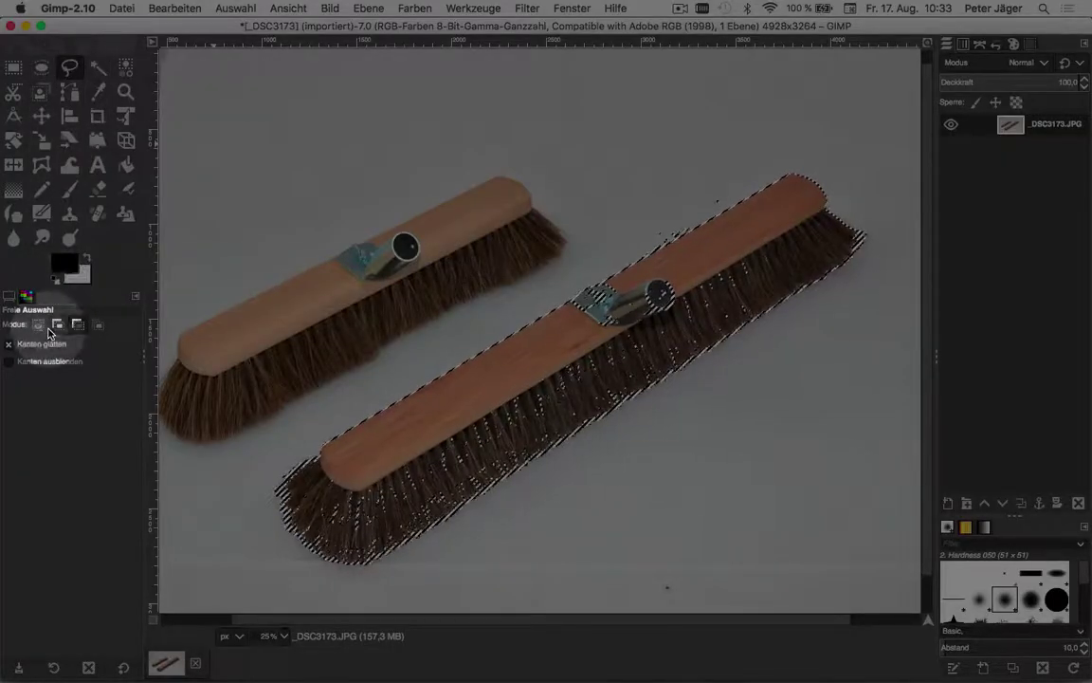
left_click(57, 326)
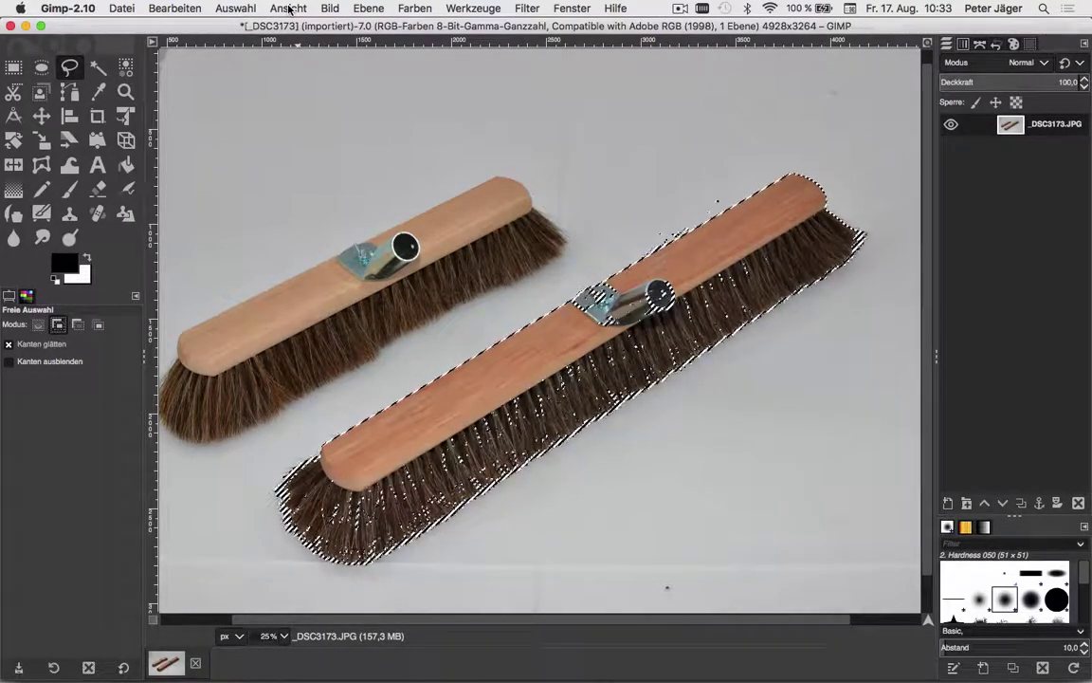
Save the broom selection as a channel named 'Besen', then select none
left_click(243, 8)
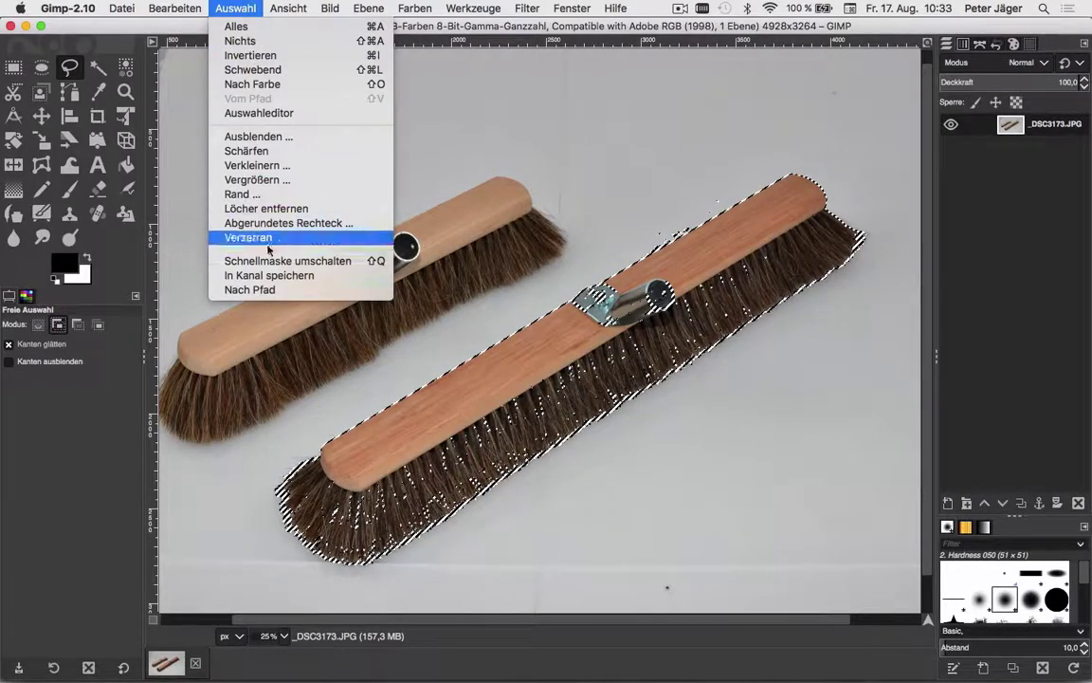
left_click(270, 277)
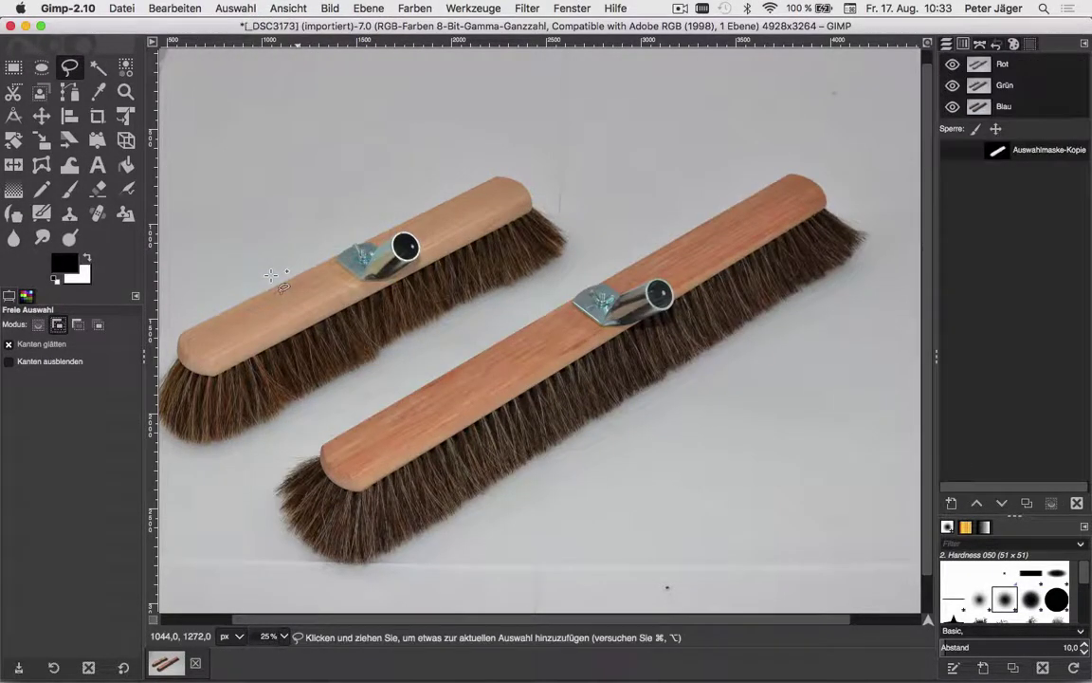
double_click(1057, 151)
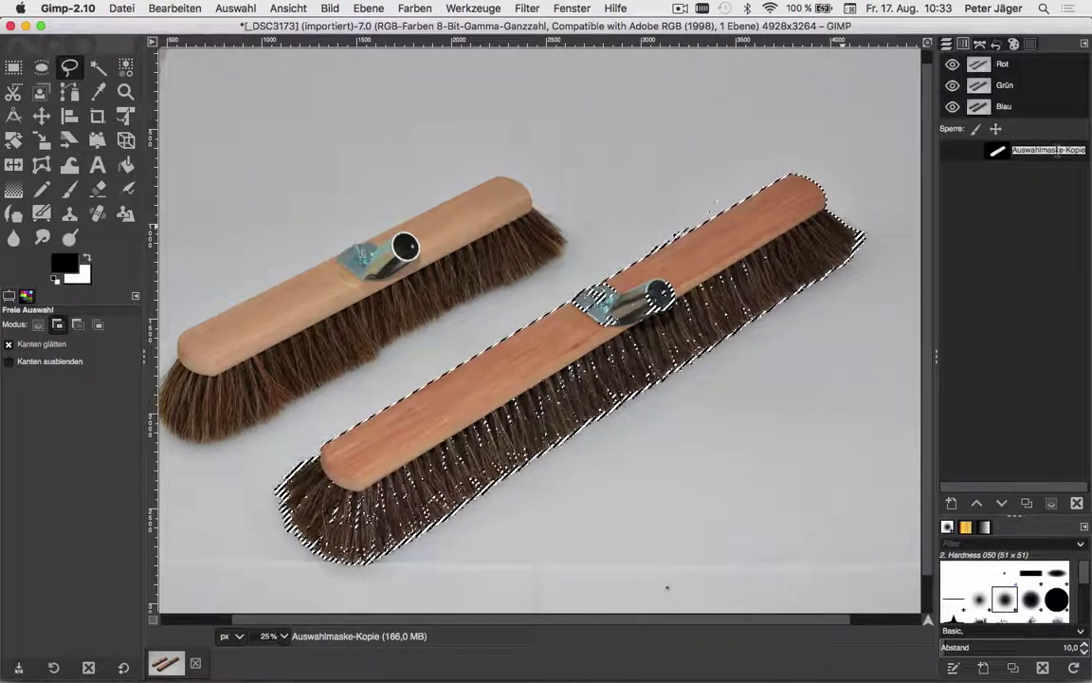
type("Besen")
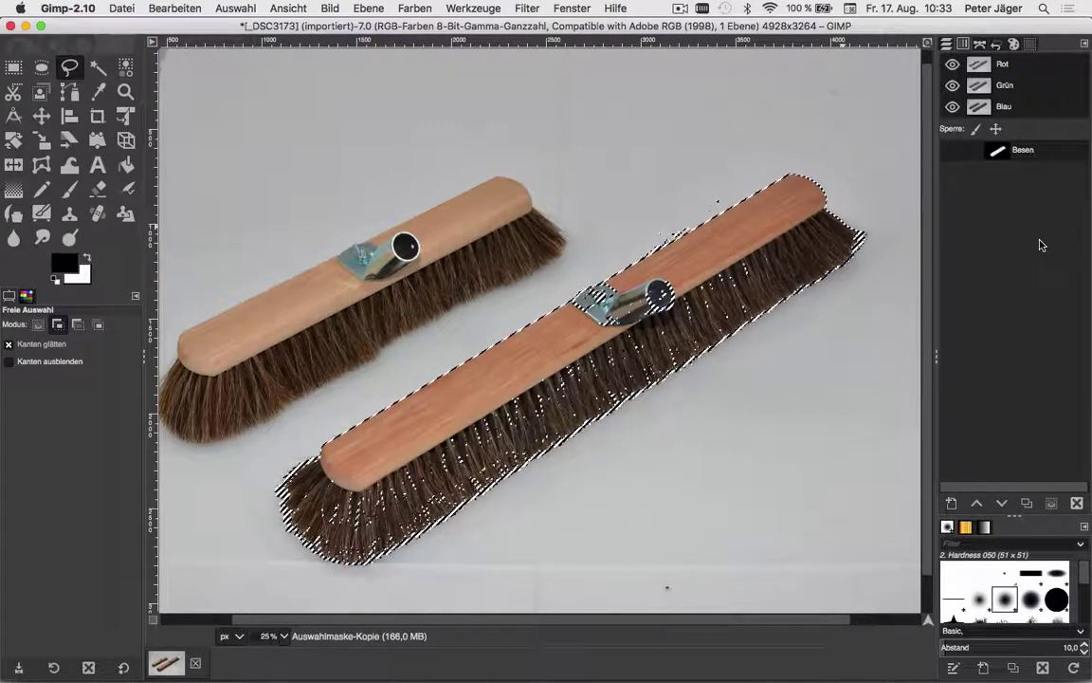
key("Return")
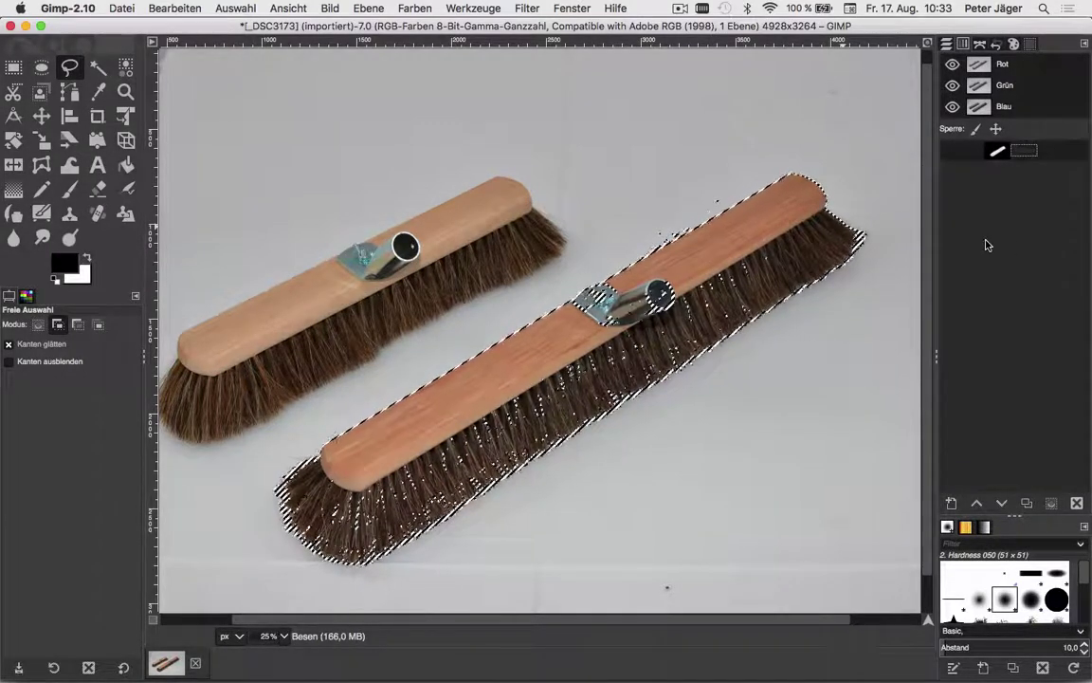
left_click(290, 8)
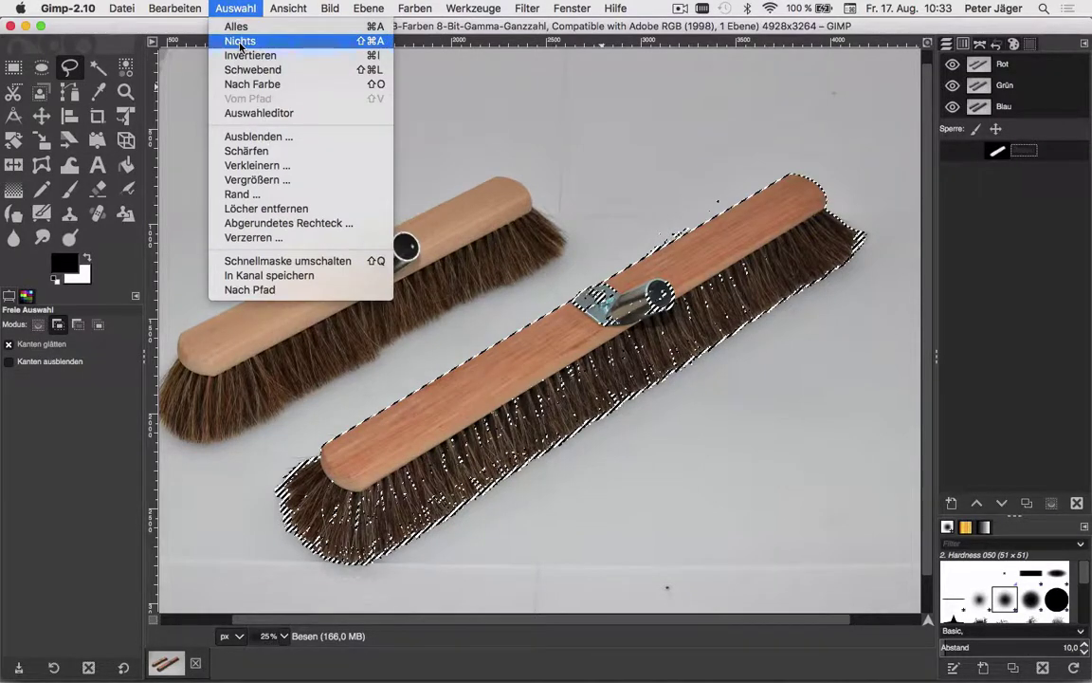
left_click(239, 40)
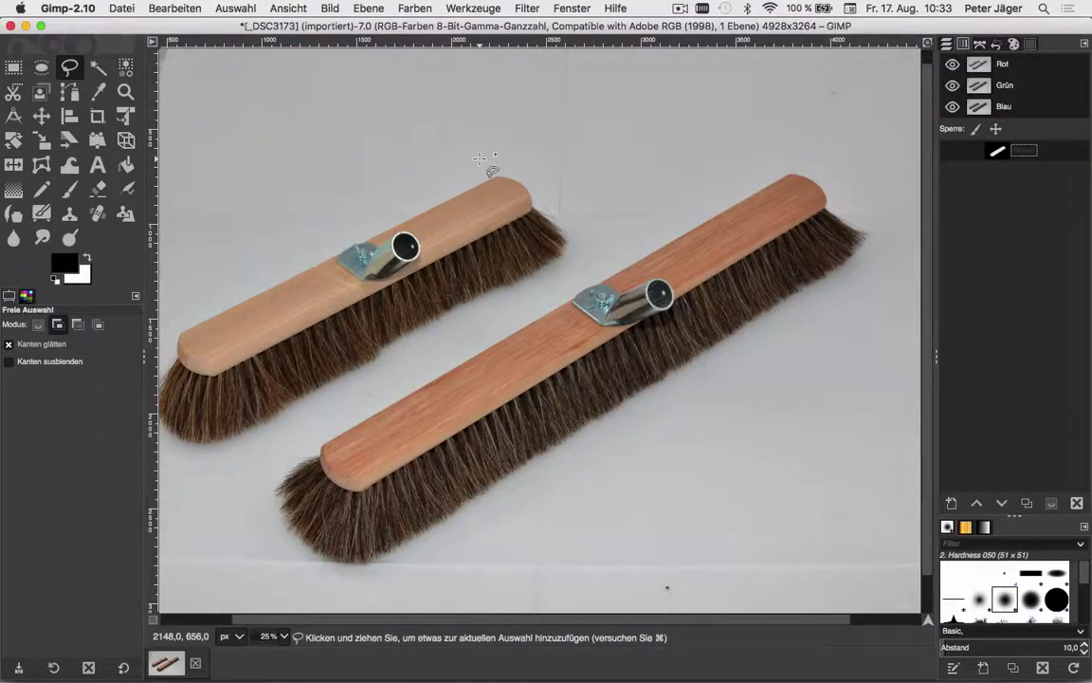
Add a layer mask from the Besen channel to the _DSC3173.JPG photo layer
left_click(945, 45)
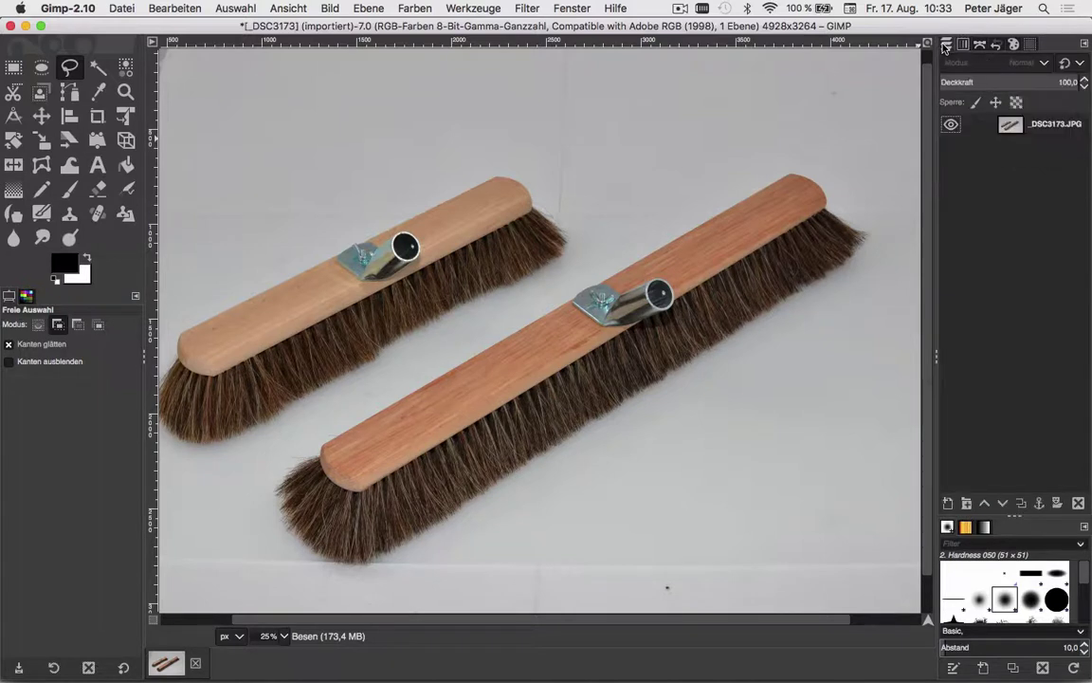
double_click(1037, 131)
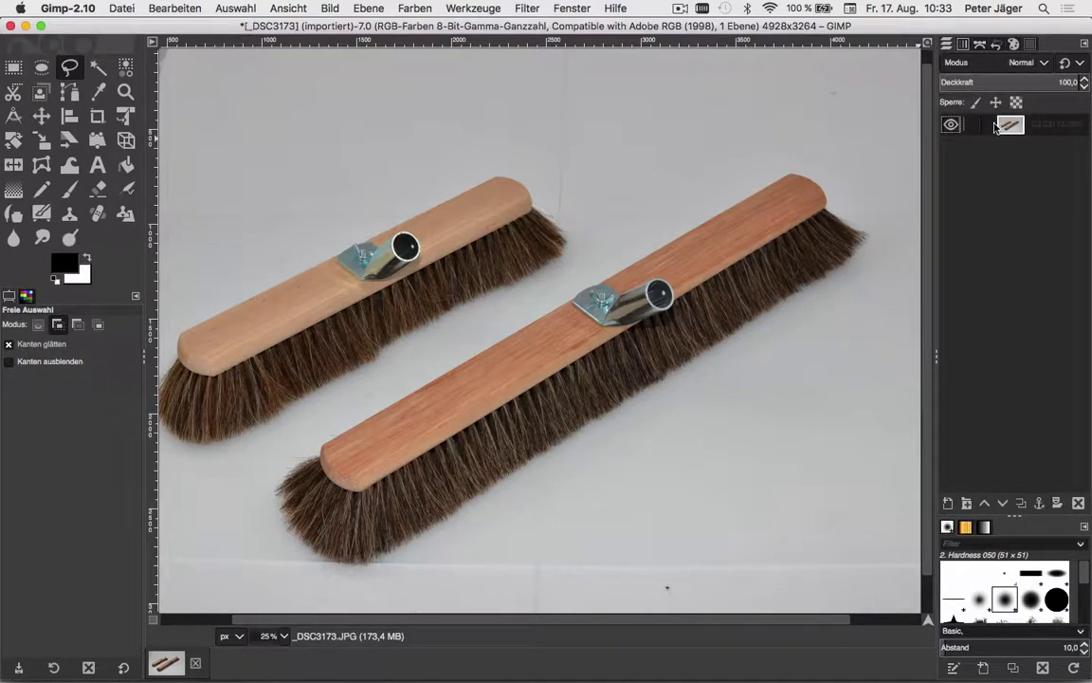
left_click(369, 8)
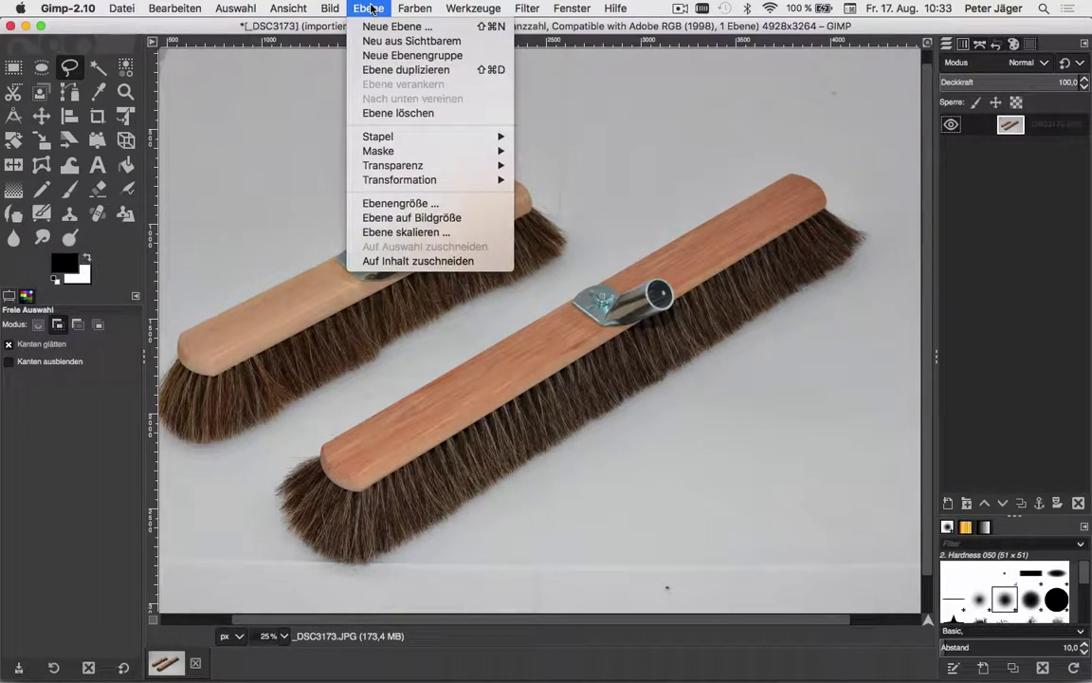
mouse_move(378, 151)
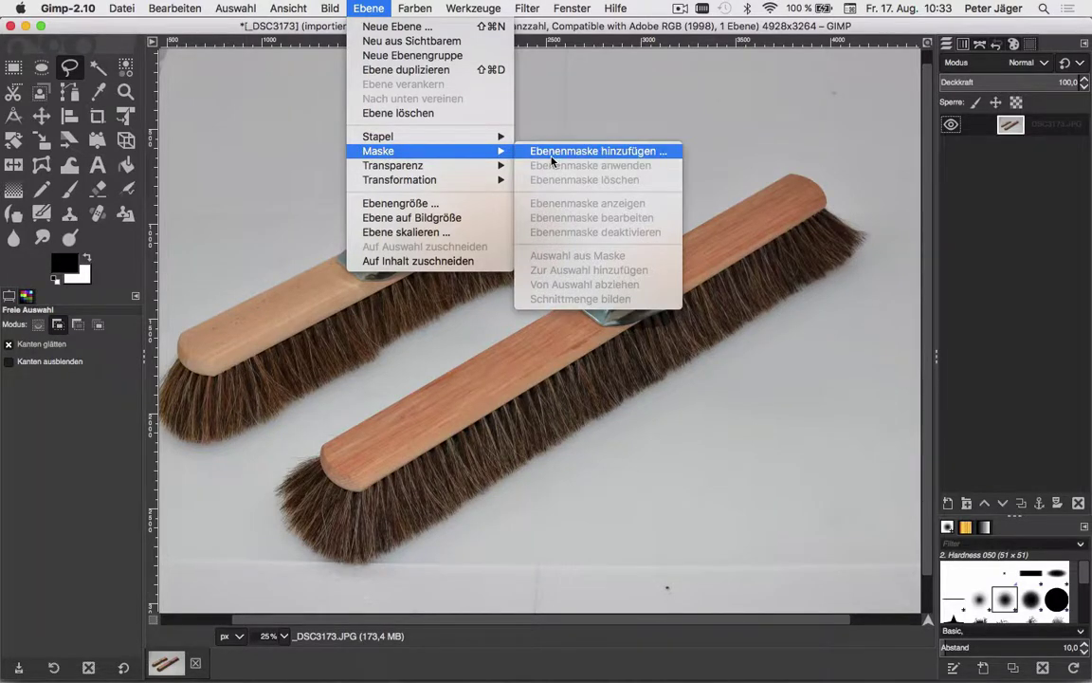
left_click(588, 150)
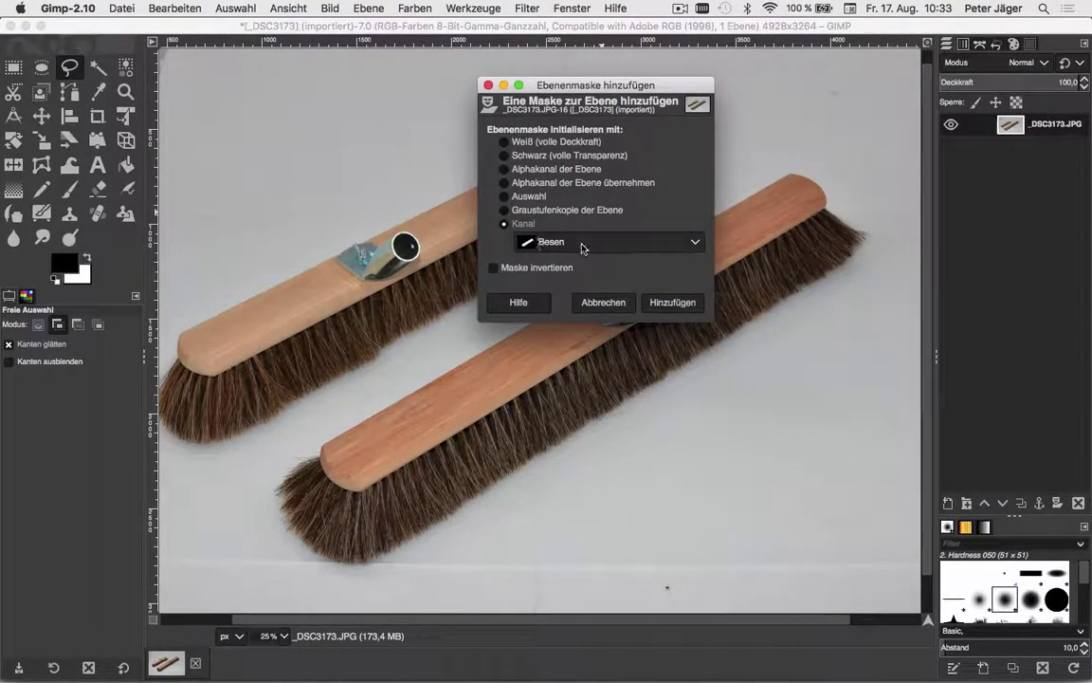
left_click(673, 302)
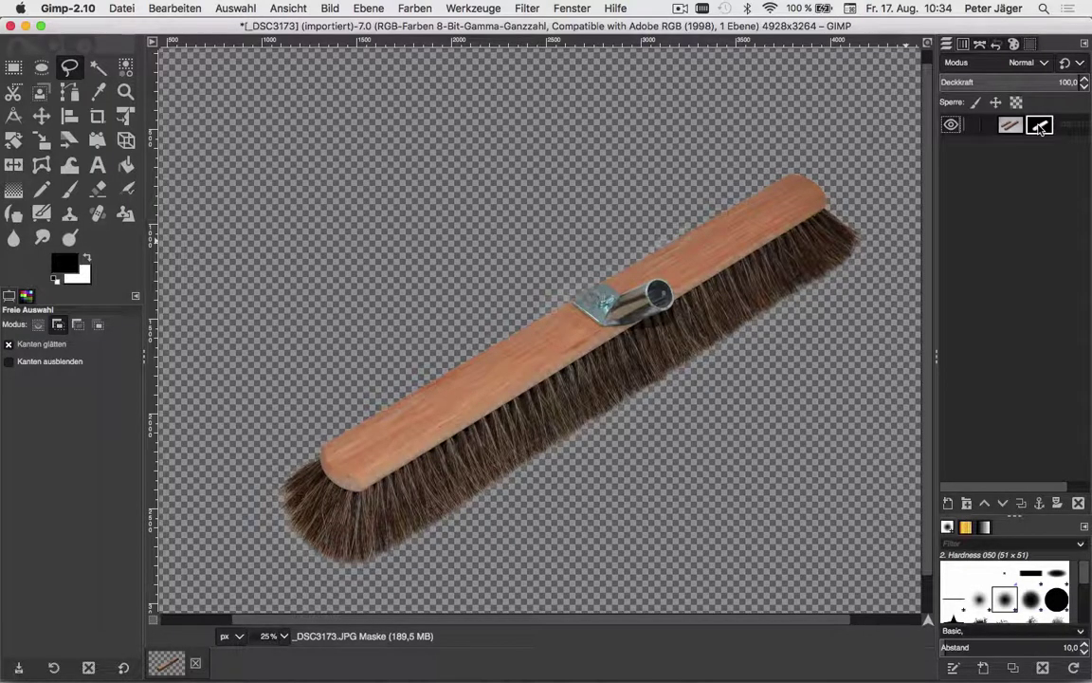
right_click(1040, 128)
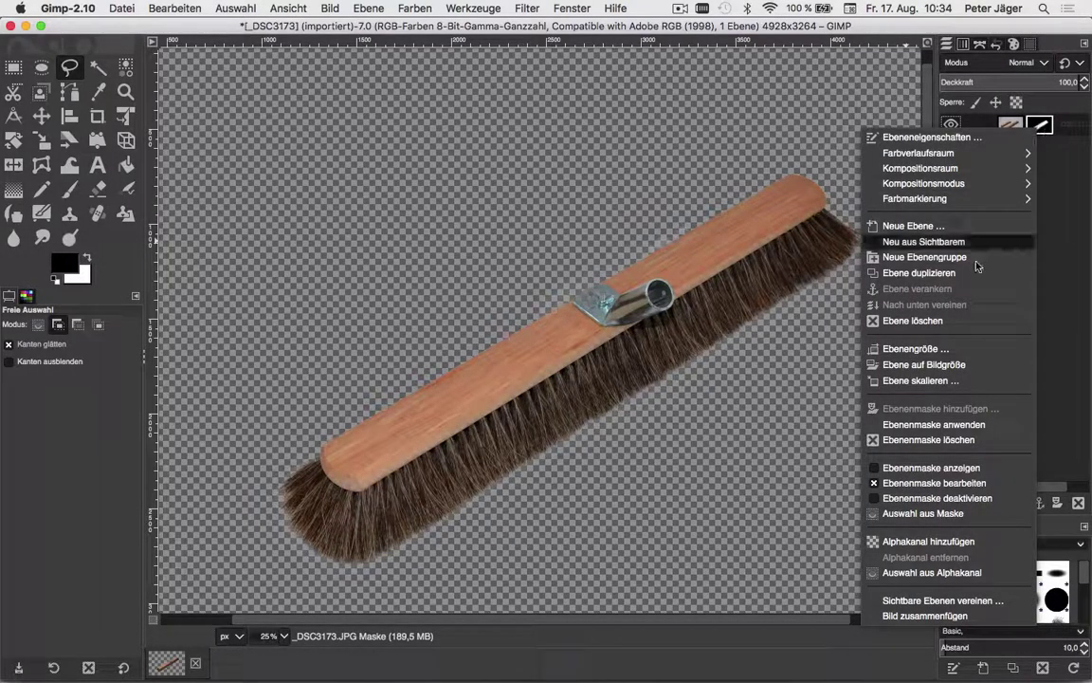
Show the layer mask and paint a straight black line along the broom's upper edge
left_click(936, 467)
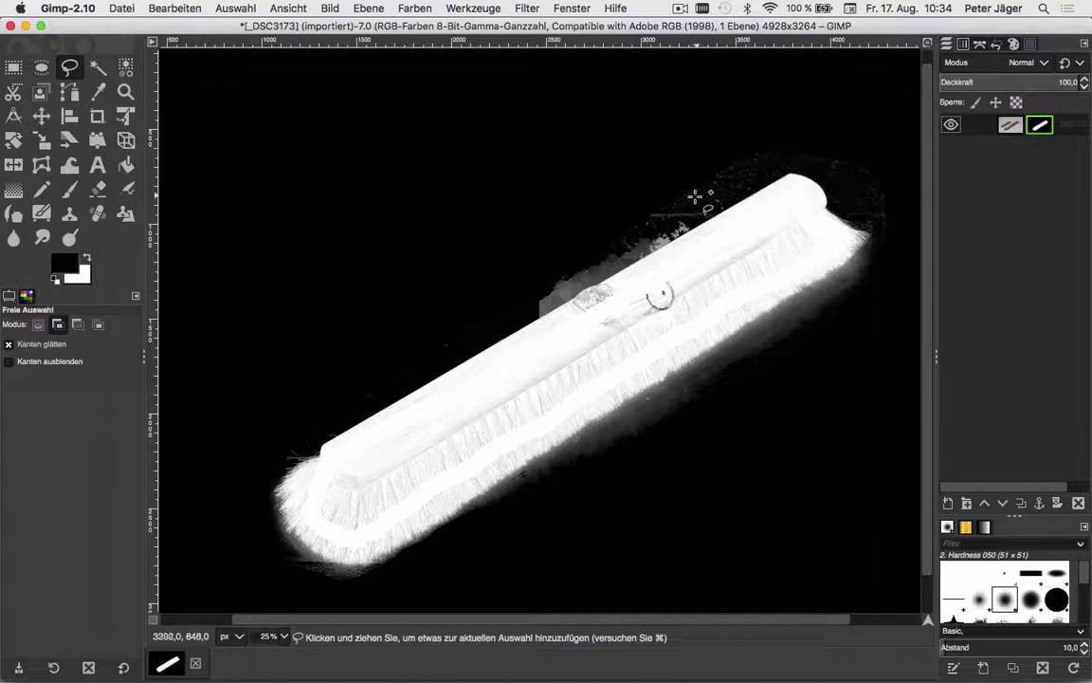
left_click(69, 193)
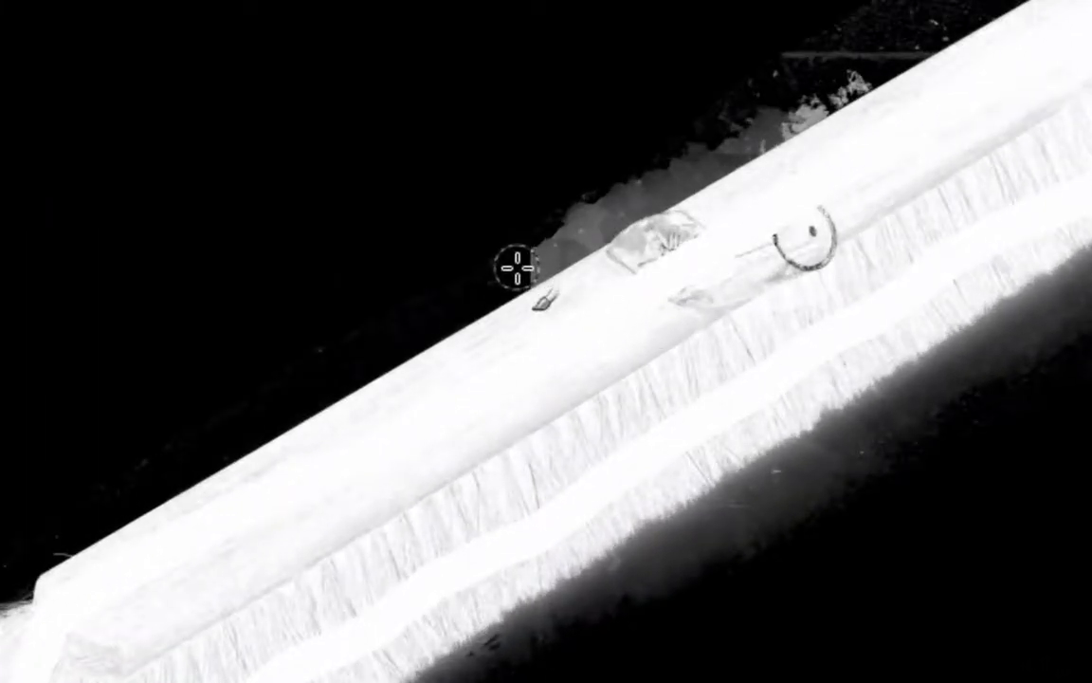
left_click(517, 268)
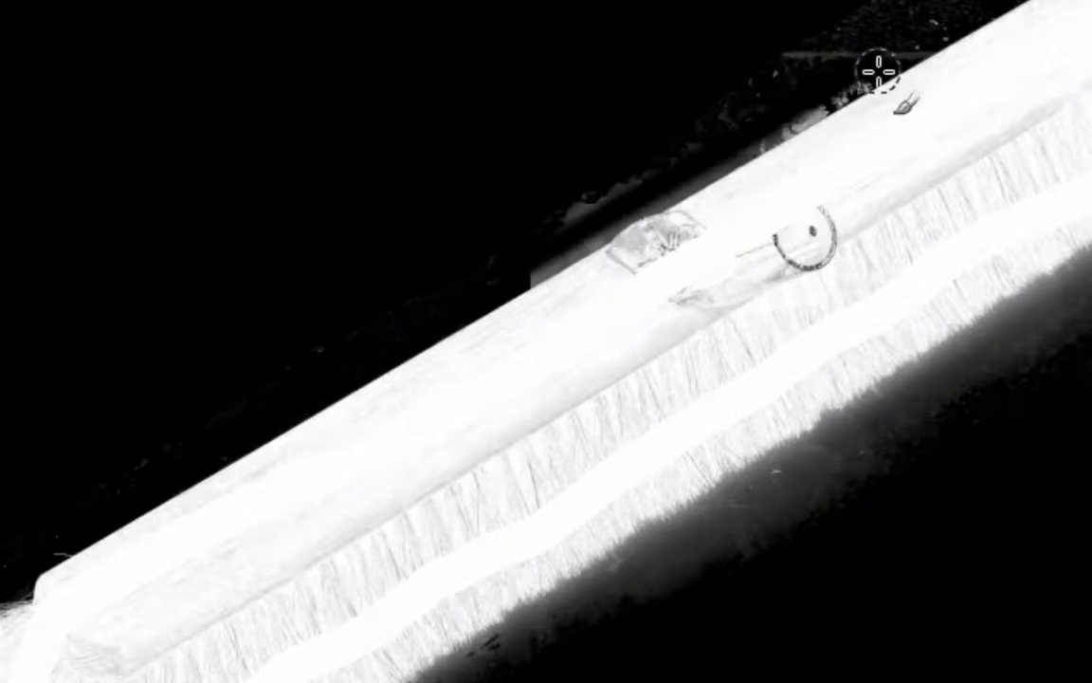
left_click(878, 71)
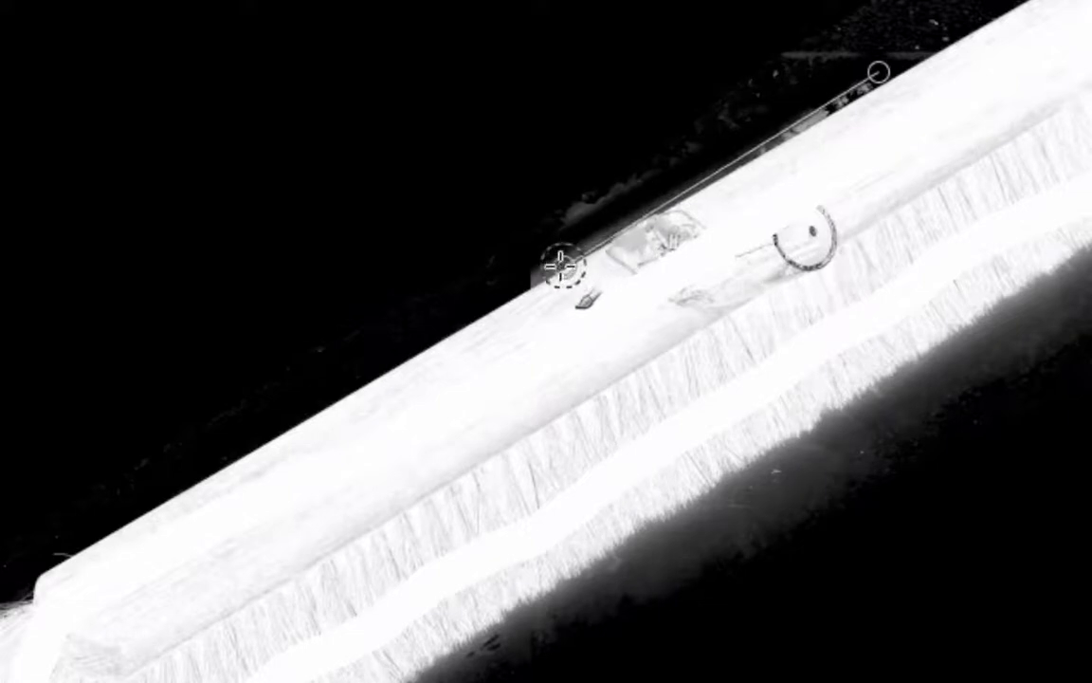
left_click(533, 275, "shift")
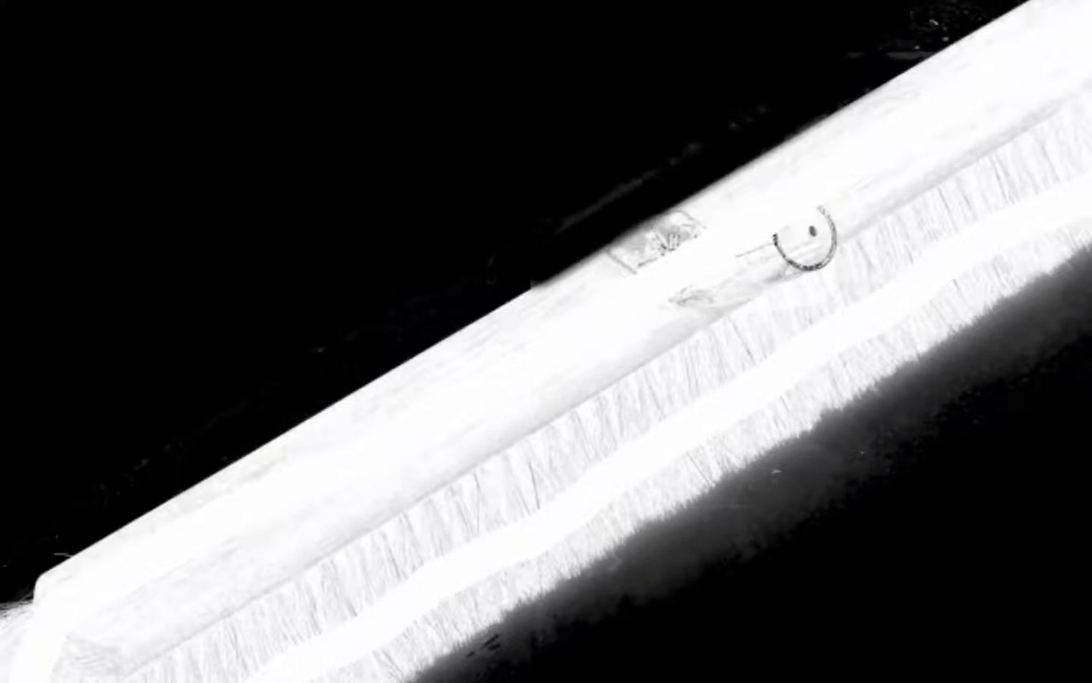
Zoom out and paint white over the mask's handle marks and the broom's lower-left end
key("ctrl+minus")
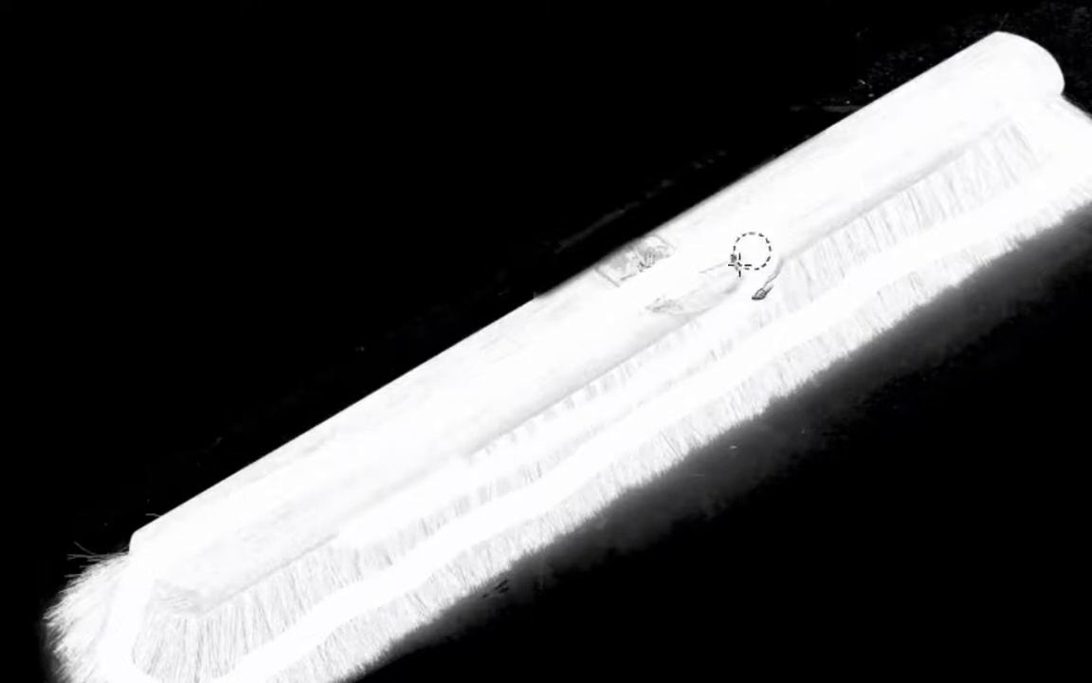
mouse_move(751, 251)
left_mouse_down()
mouse_move(678, 311)
mouse_move(700, 252)
mouse_move(648, 257)
mouse_move(600, 290)
mouse_move(658, 249)
mouse_move(623, 269)
left_mouse_up()
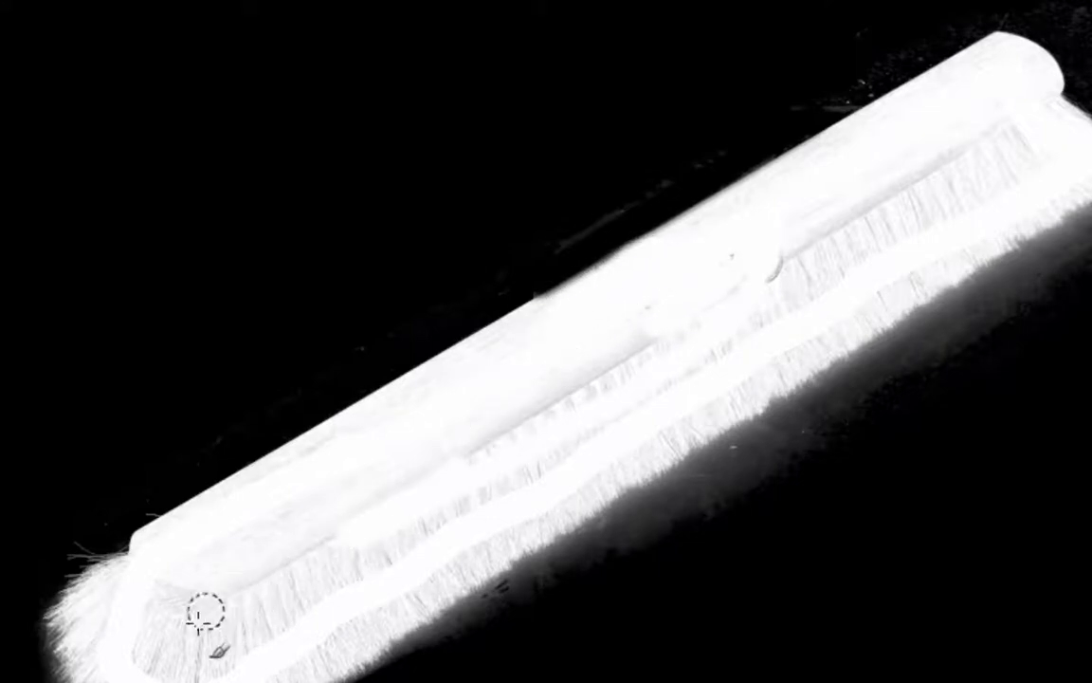
mouse_move(206, 611)
left_mouse_down()
mouse_move(178, 658)
mouse_move(162, 595)
mouse_move(127, 640)
mouse_move(189, 607)
mouse_move(320, 568)
mouse_move(615, 429)
mouse_move(404, 559)
left_mouse_up()
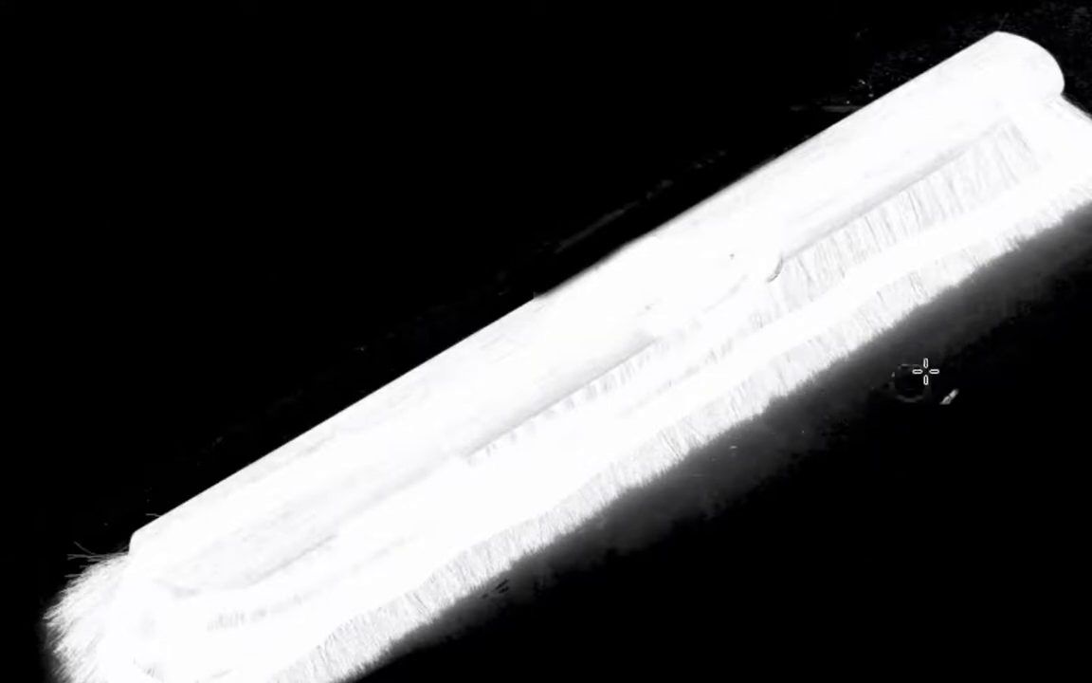
Paint black over the grey haze and fringe below the broom's bristles
mouse_move(897, 361)
left_mouse_down()
mouse_move(685, 506)
mouse_move(746, 446)
mouse_move(439, 641)
left_mouse_up()
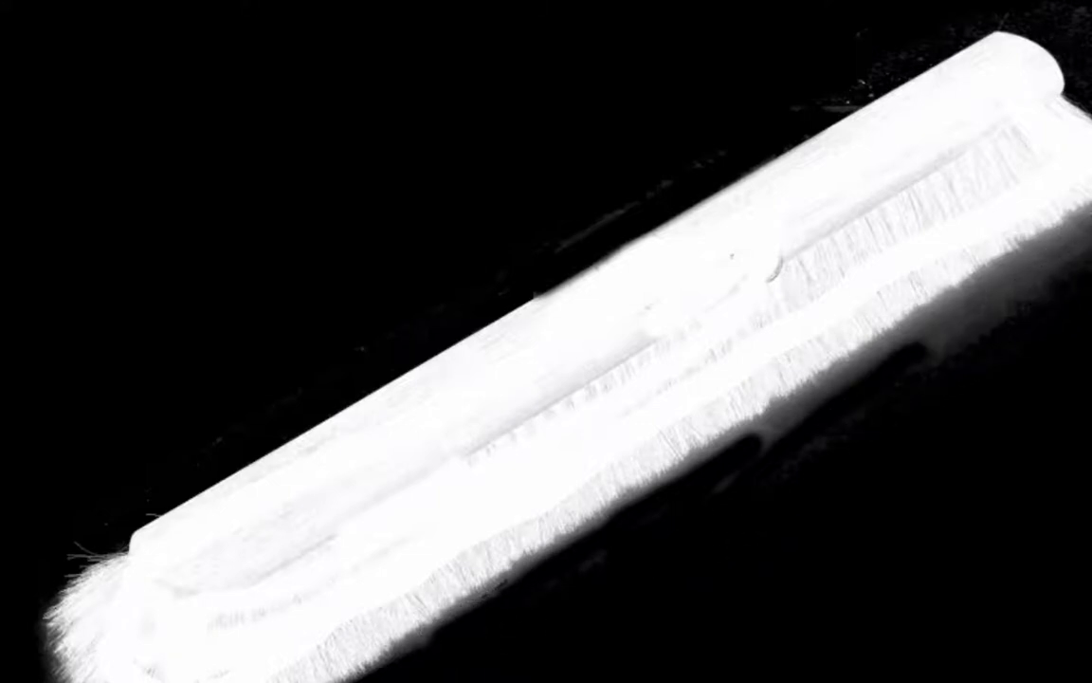
mouse_move(1052, 214)
left_mouse_down()
mouse_move(1054, 263)
mouse_move(780, 416)
left_mouse_up()
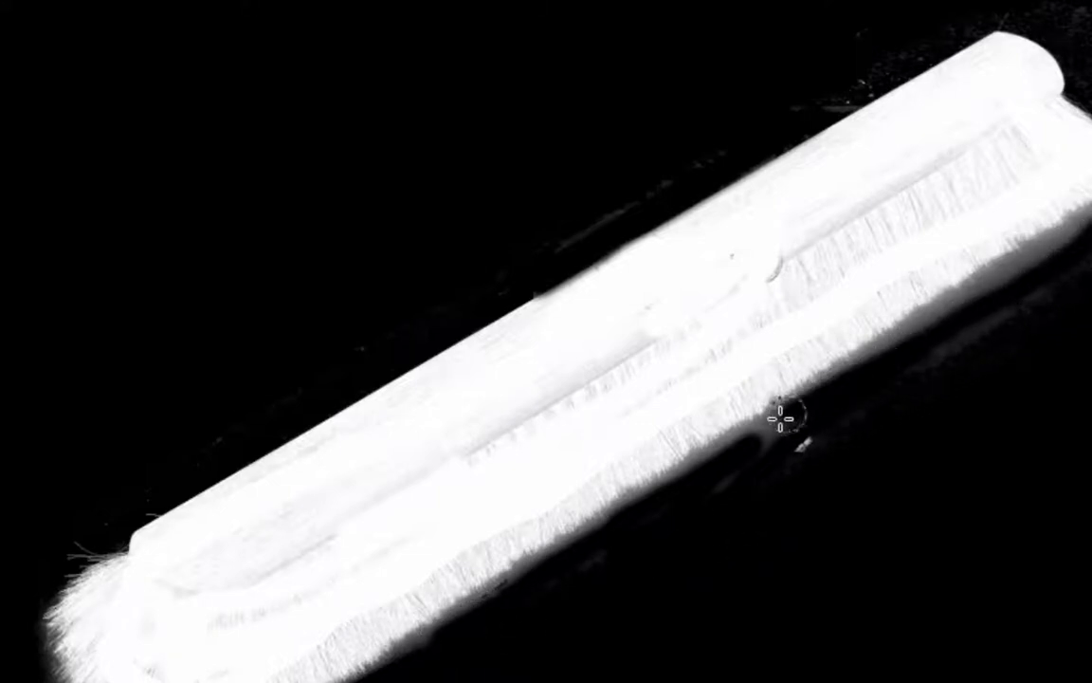
left_click_drag(1024, 299, 751, 458)
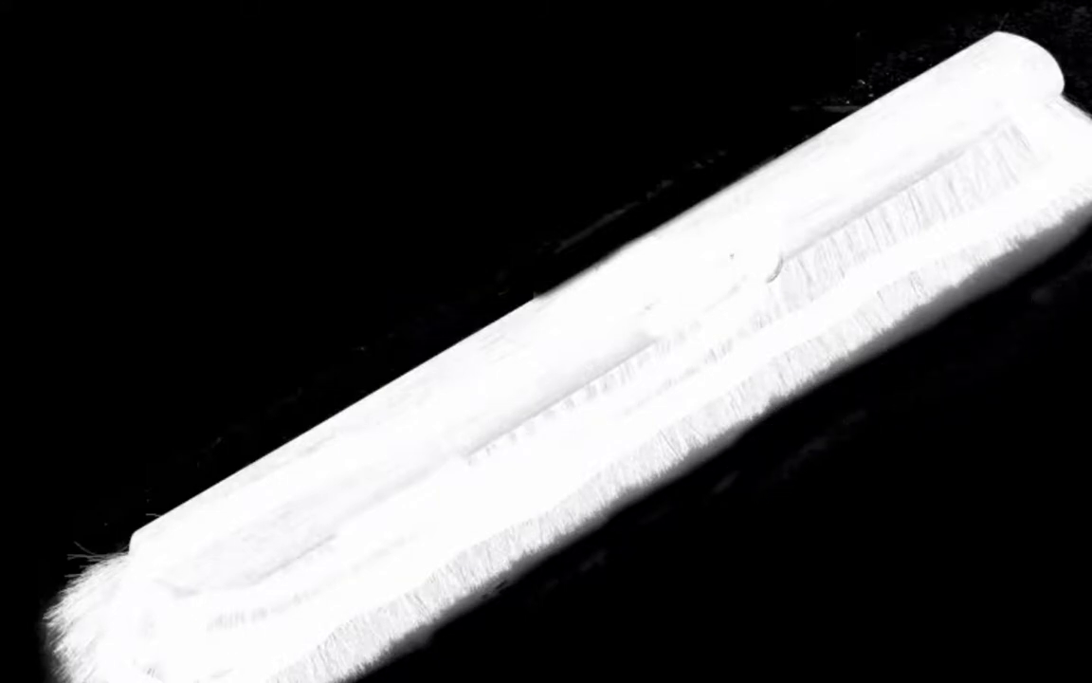
left_click_drag(1072, 236, 855, 366)
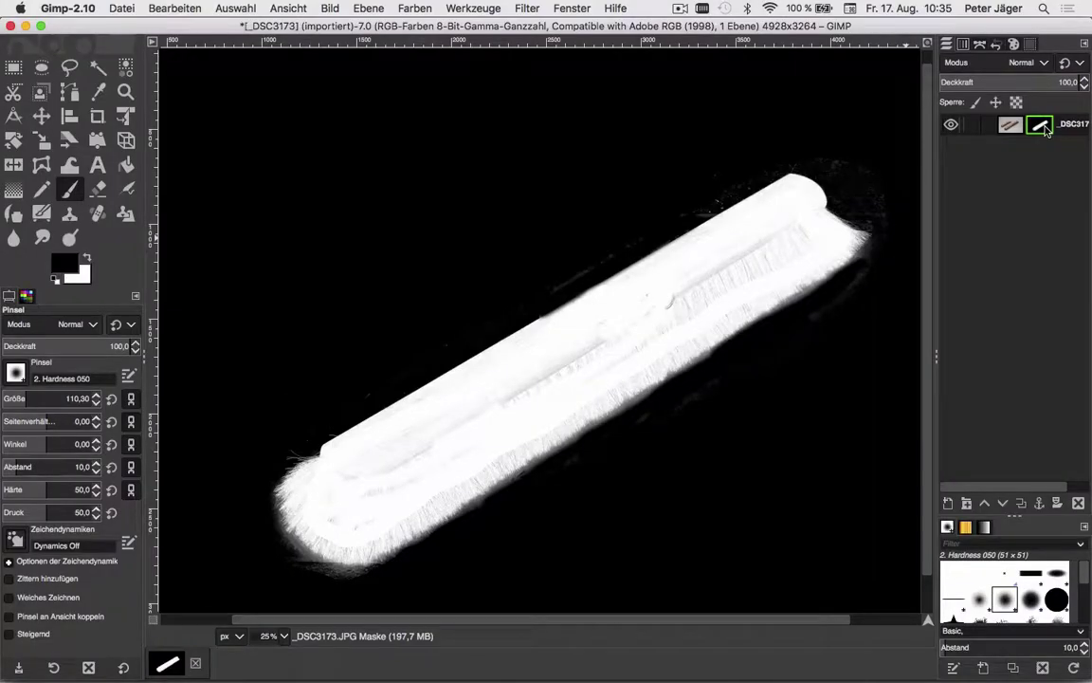
Turn off the mask view and zoom in closely to inspect the bristle edges
right_click(1046, 130)
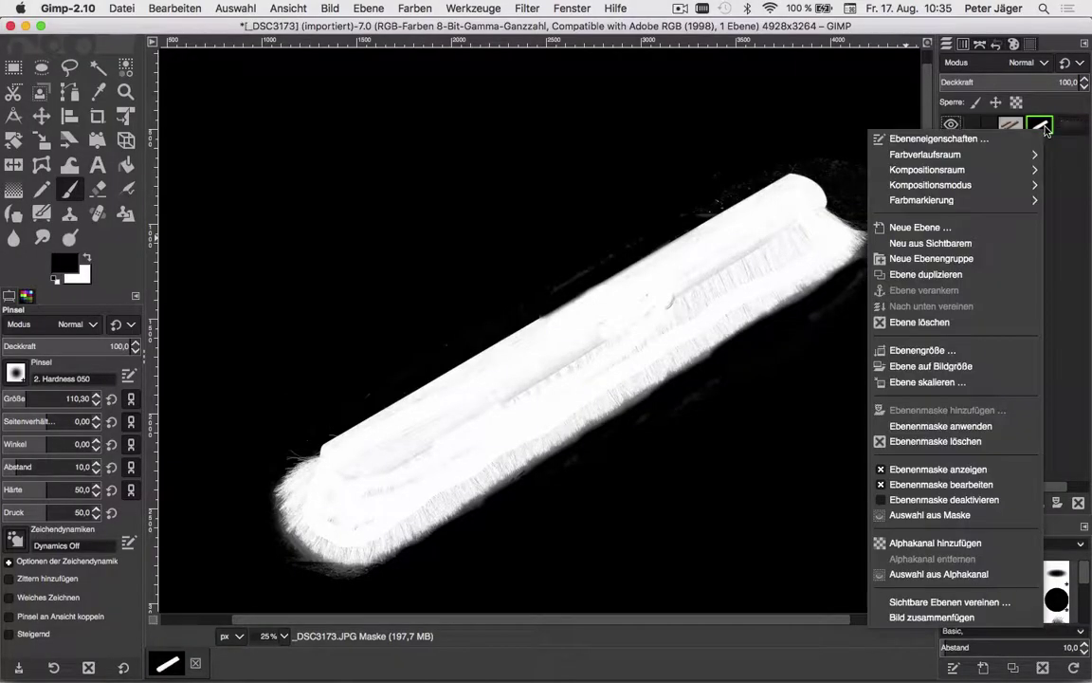
left_click(968, 475)
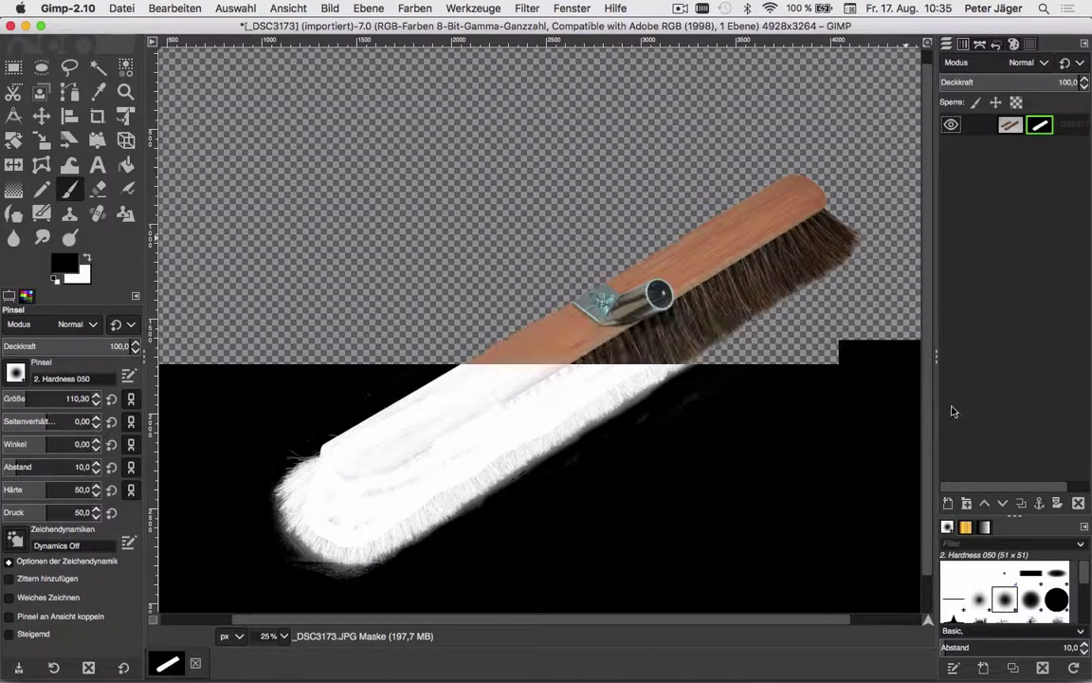
left_click(126, 91)
left_click(434, 519)
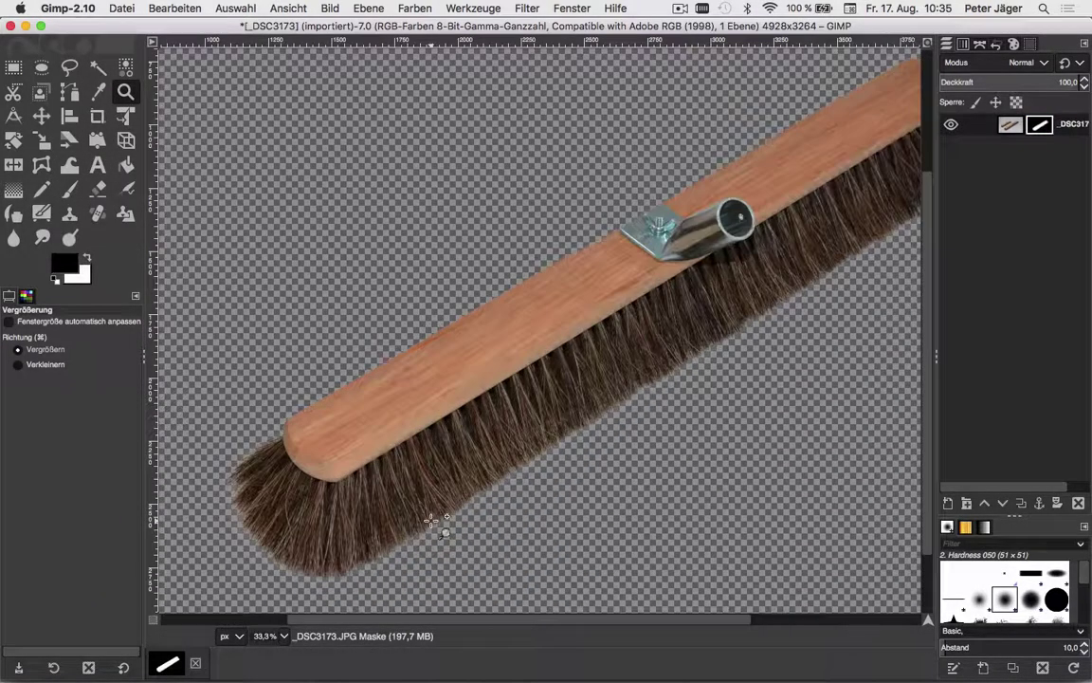
left_click(444, 514)
left_click(470, 474)
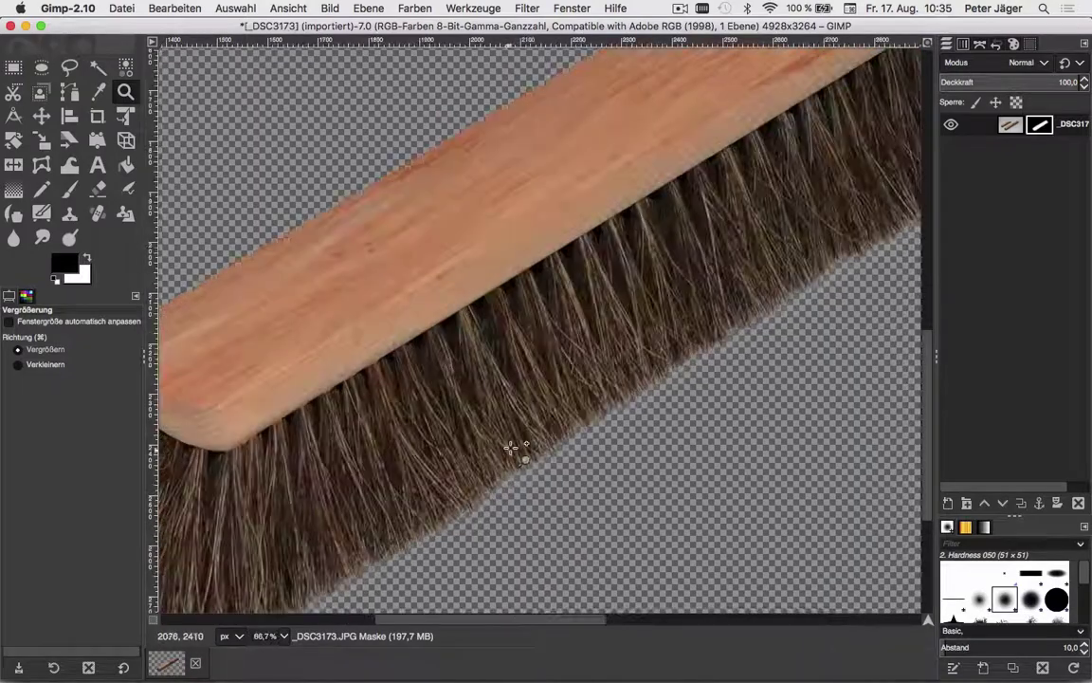
left_click(512, 446)
left_click(536, 445)
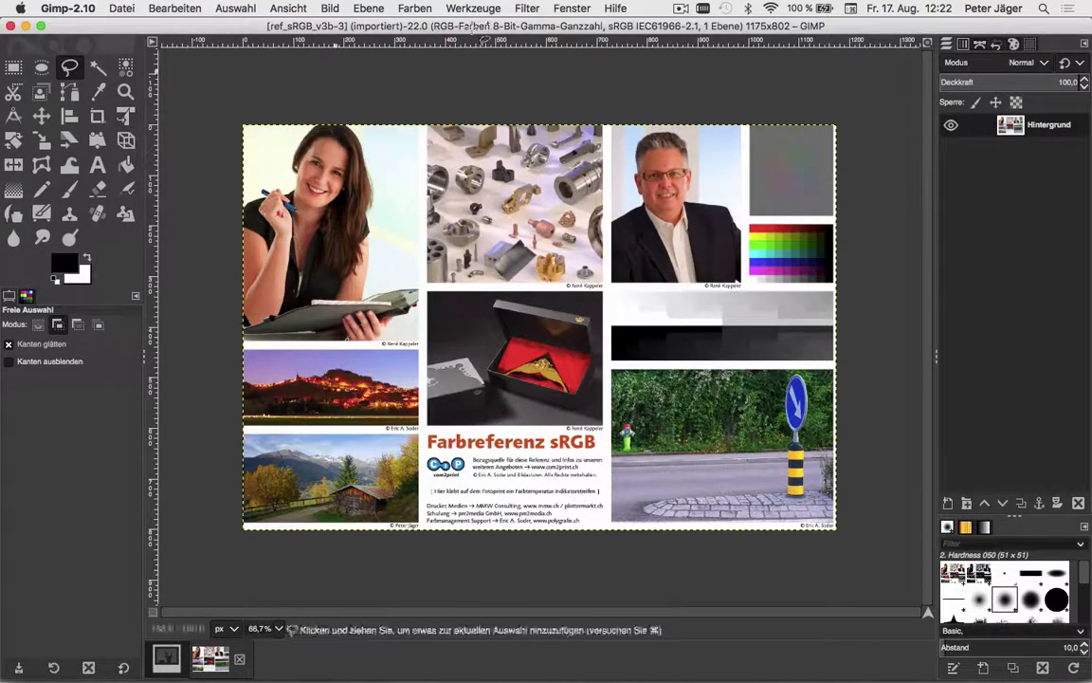
Browse the transform tools, then switch between the EIZO_CG and ref_sRGB images
left_click(495, 8)
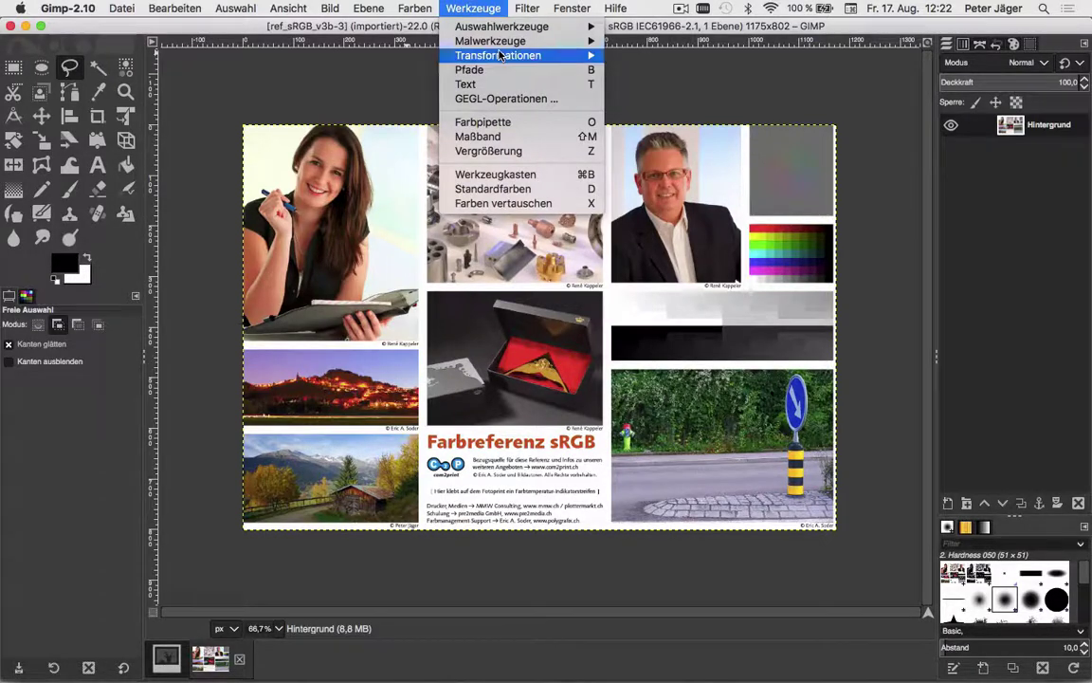
mouse_move(498, 55)
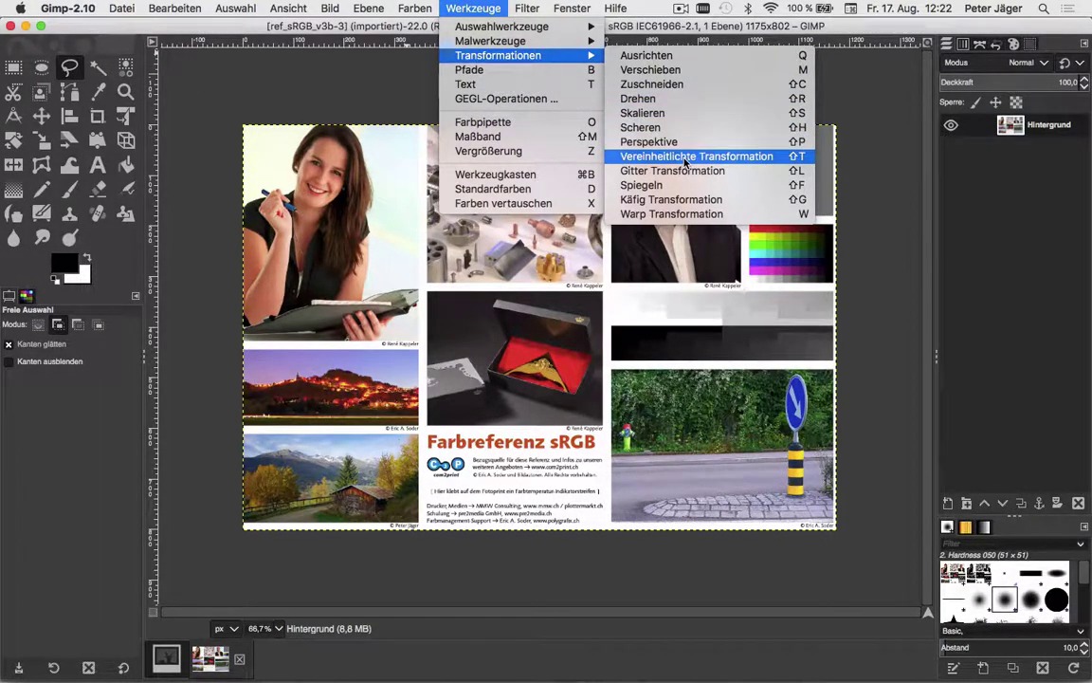
key("Escape")
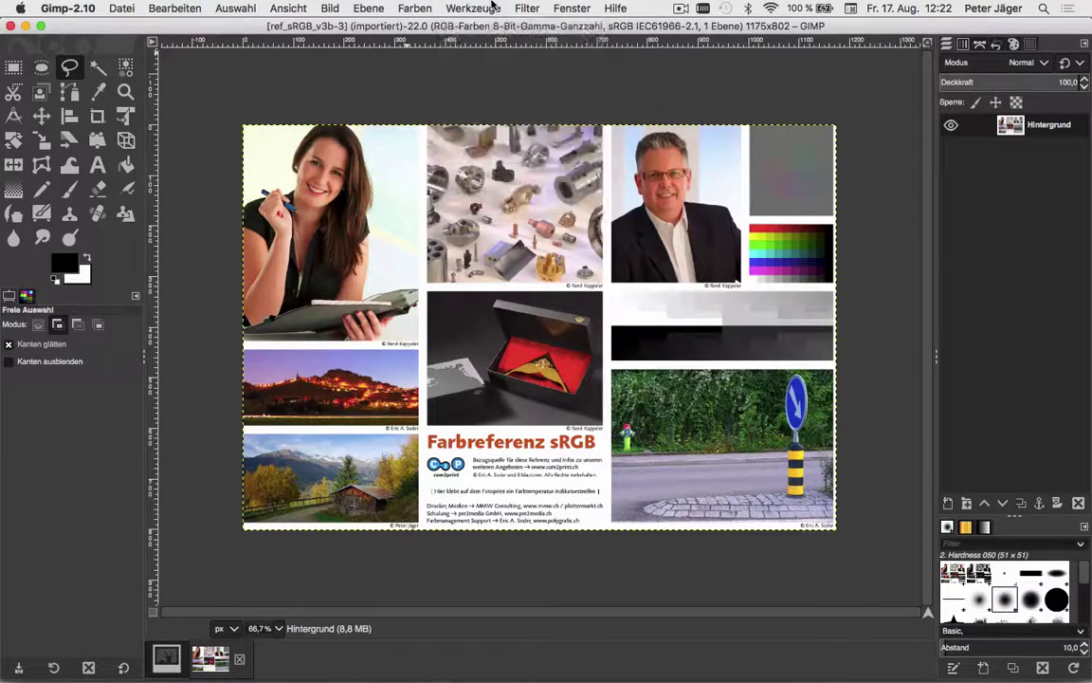
left_click(170, 660)
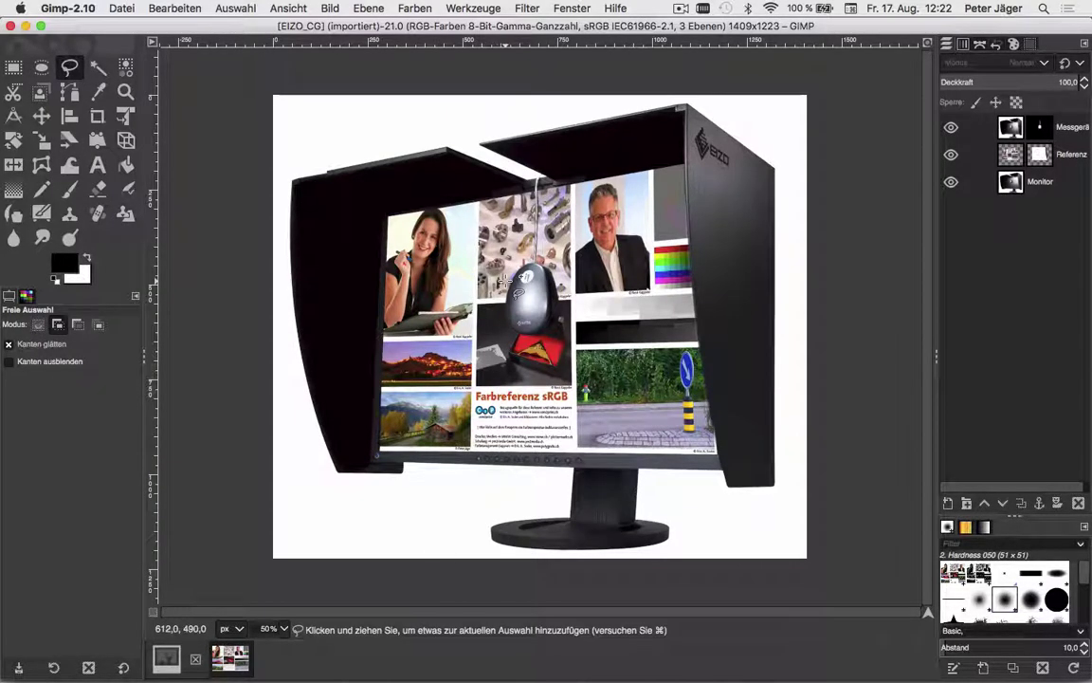
left_click(241, 666)
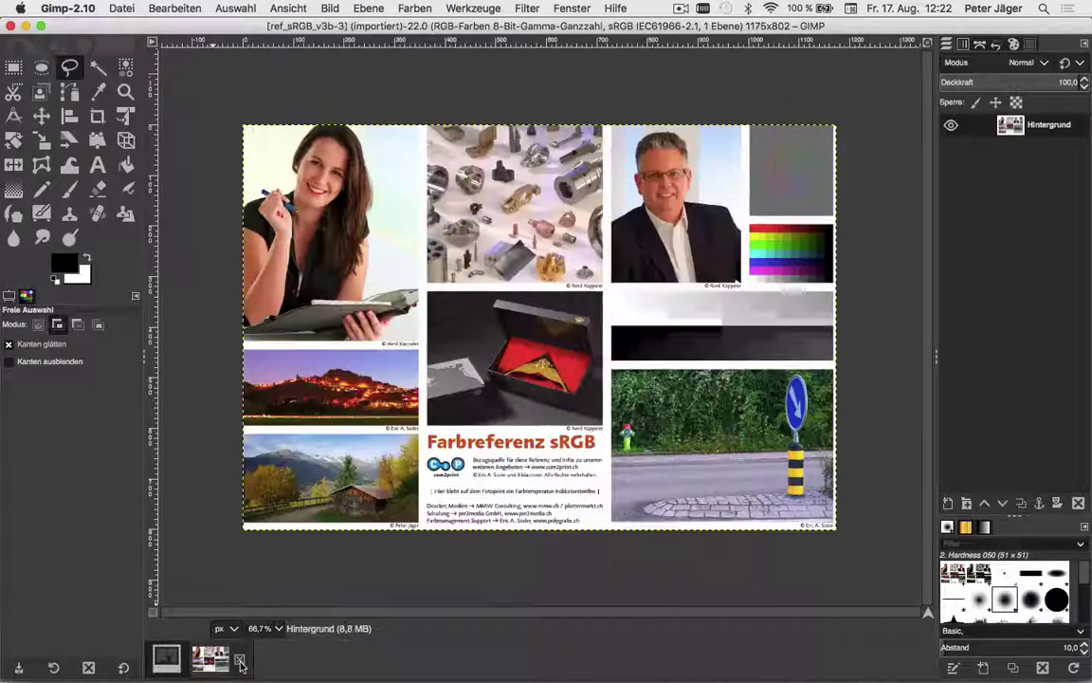
left_click(163, 655)
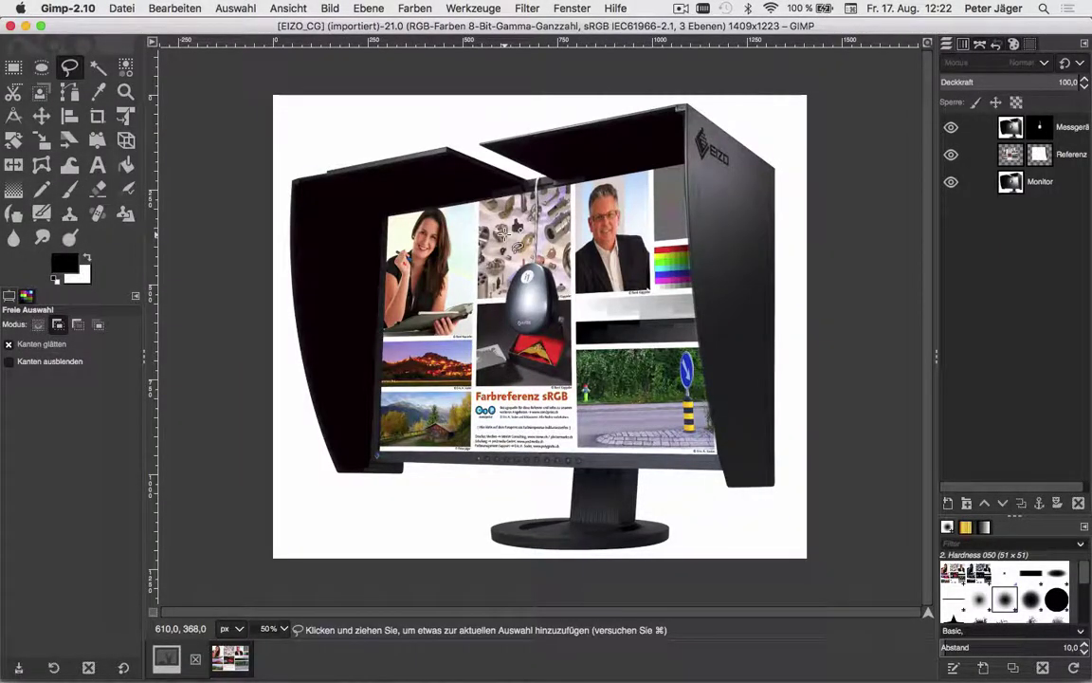
Delete the Messgerät and Referenz layers from EIZO_CG, leaving Monitor, then return to ref_sRGB
left_click(1040, 127)
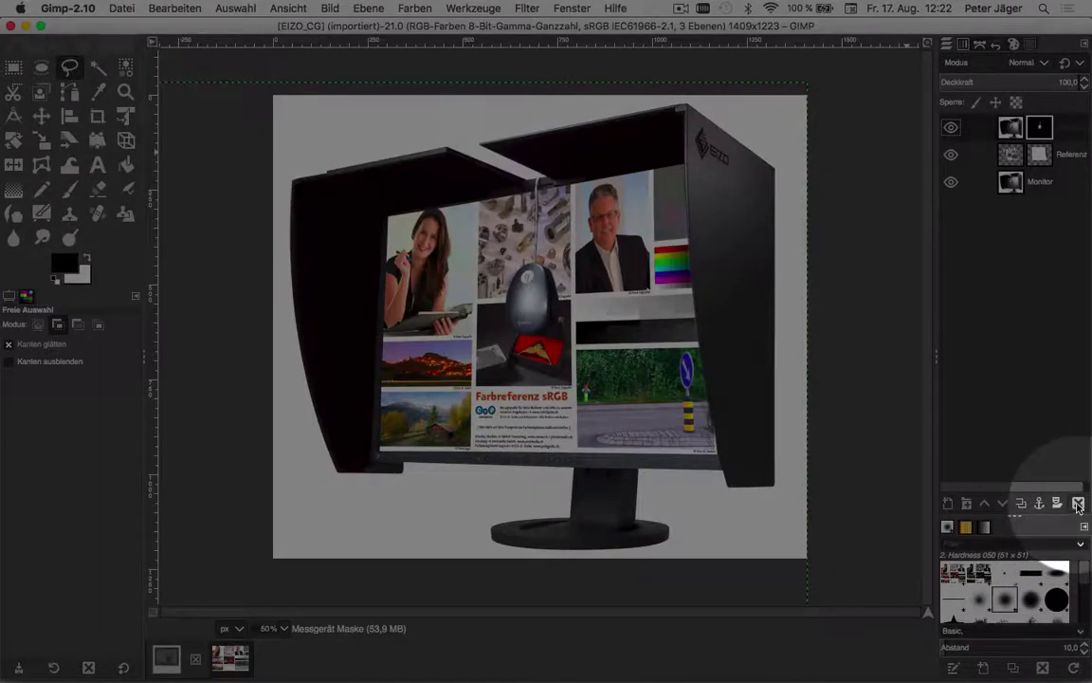
left_click(1078, 504)
left_click(1078, 503)
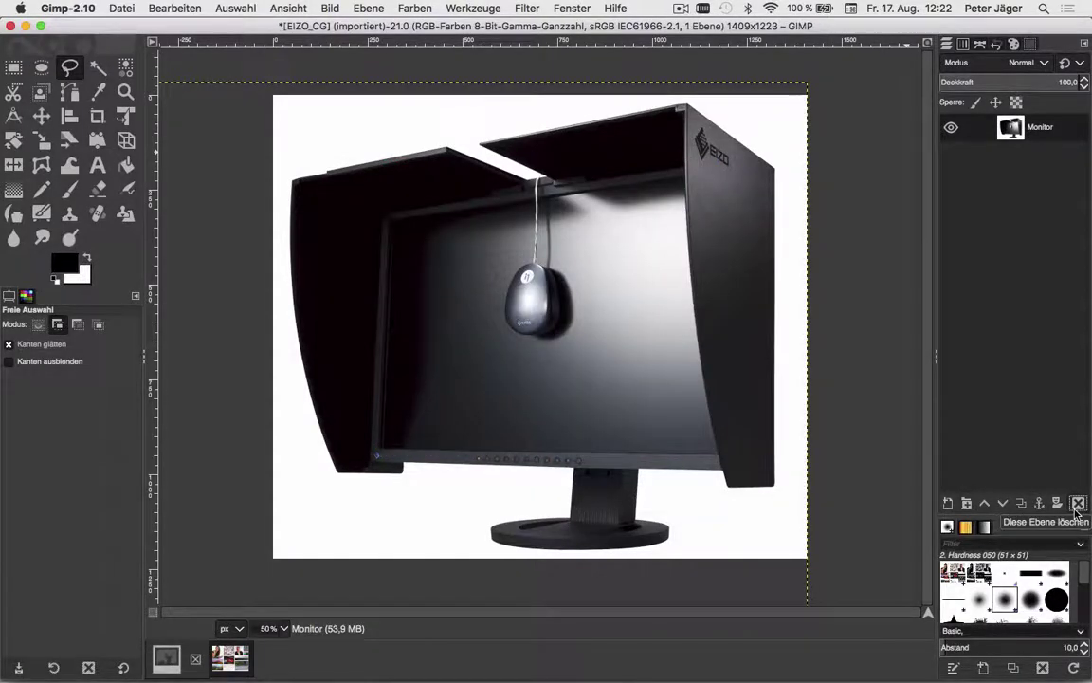
left_click(231, 658)
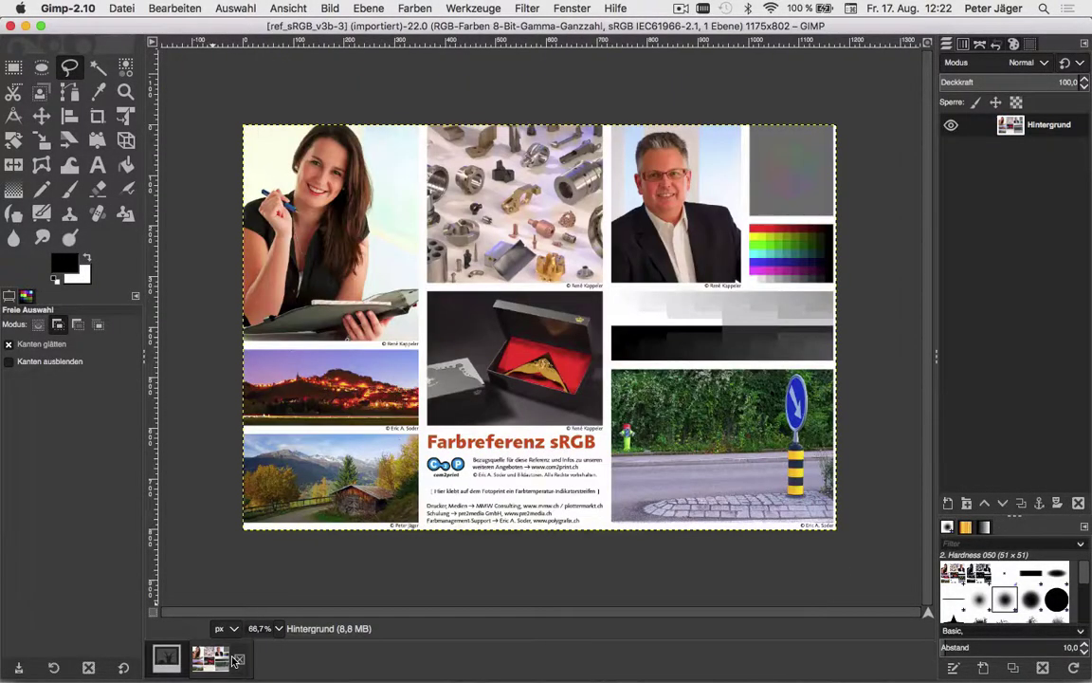
Select the entire sRGB collage and copy it to the clipboard
left_click(232, 8)
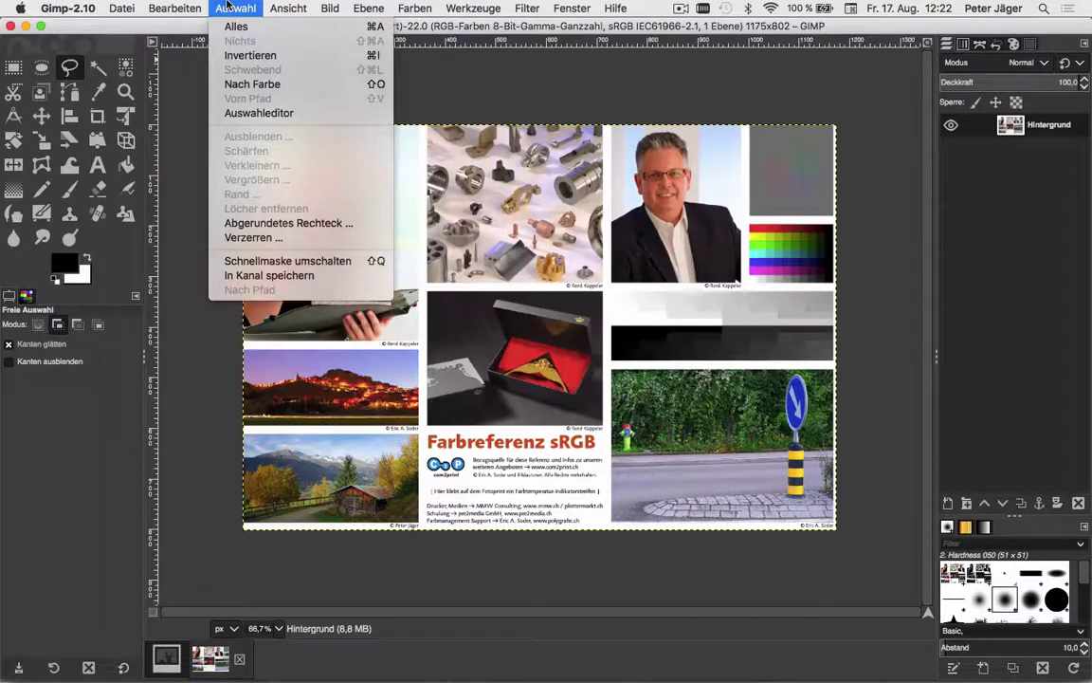
left_click(230, 25)
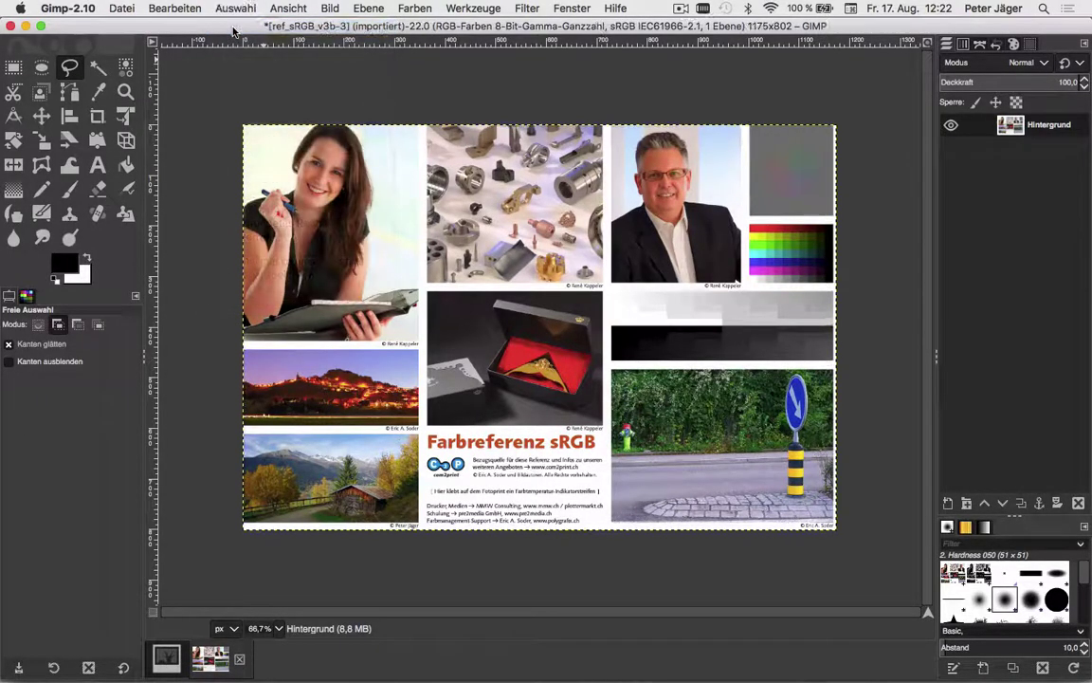
left_click(174, 9)
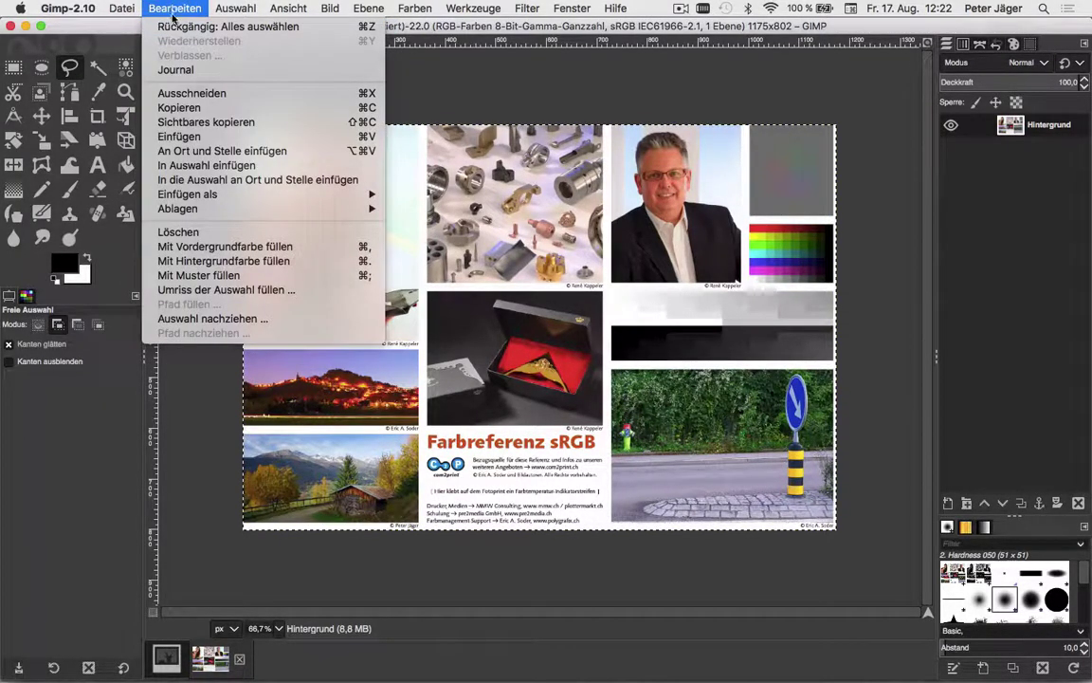
left_click(175, 110)
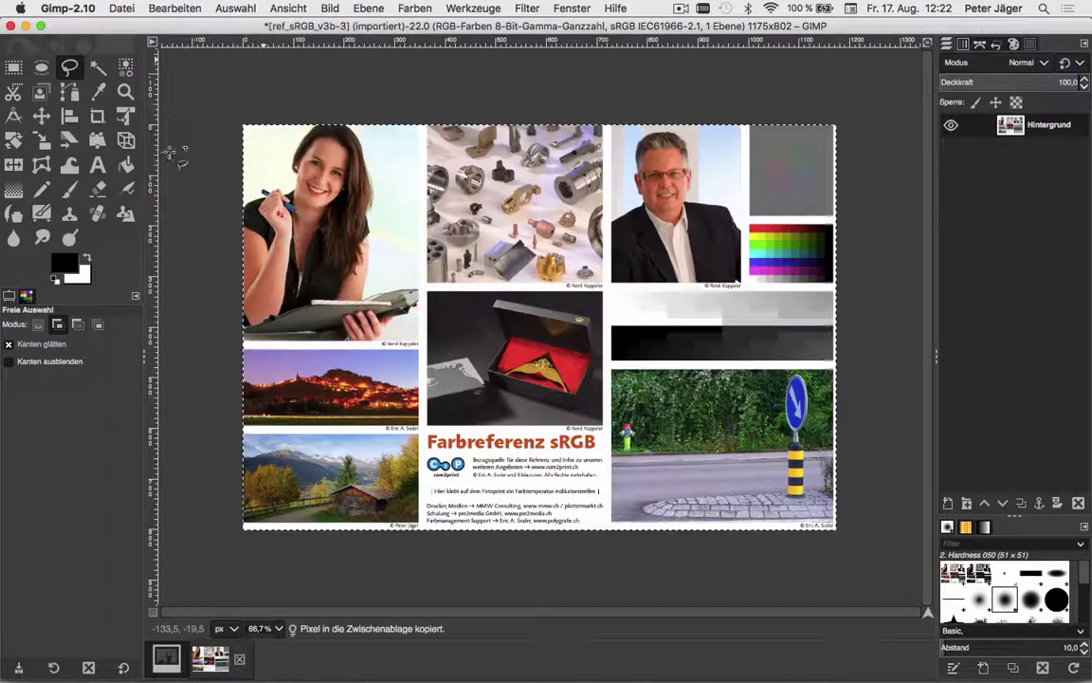
Paste the collage into the EIZO image as layer Eingefügte Ebene over the monitor screen
left_click(165, 664)
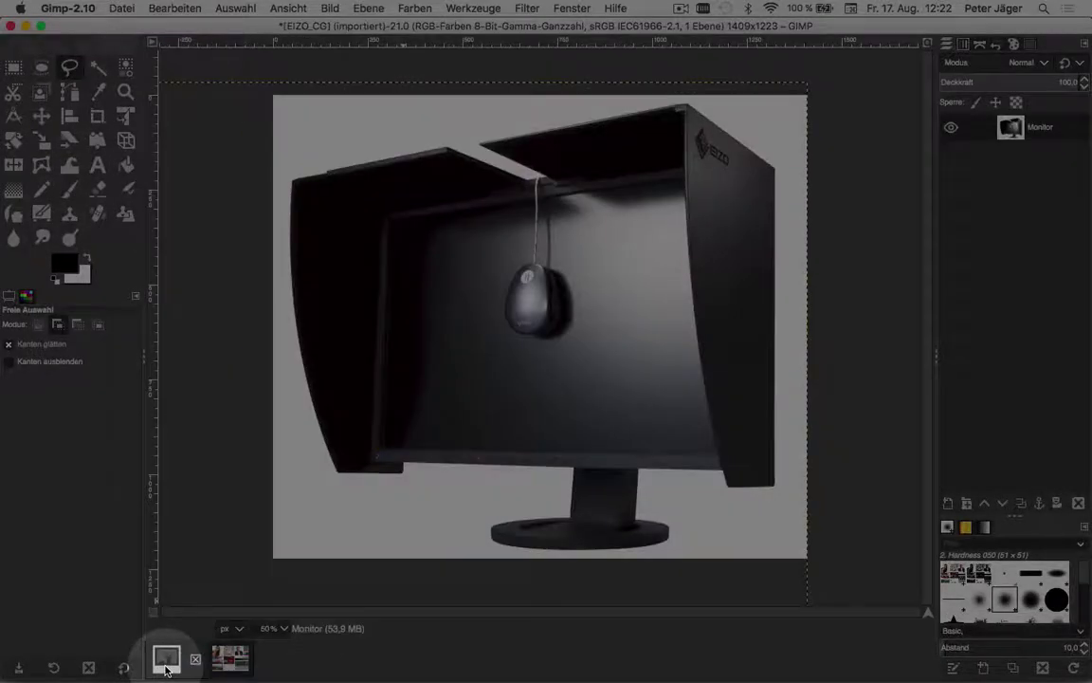
left_click(161, 7)
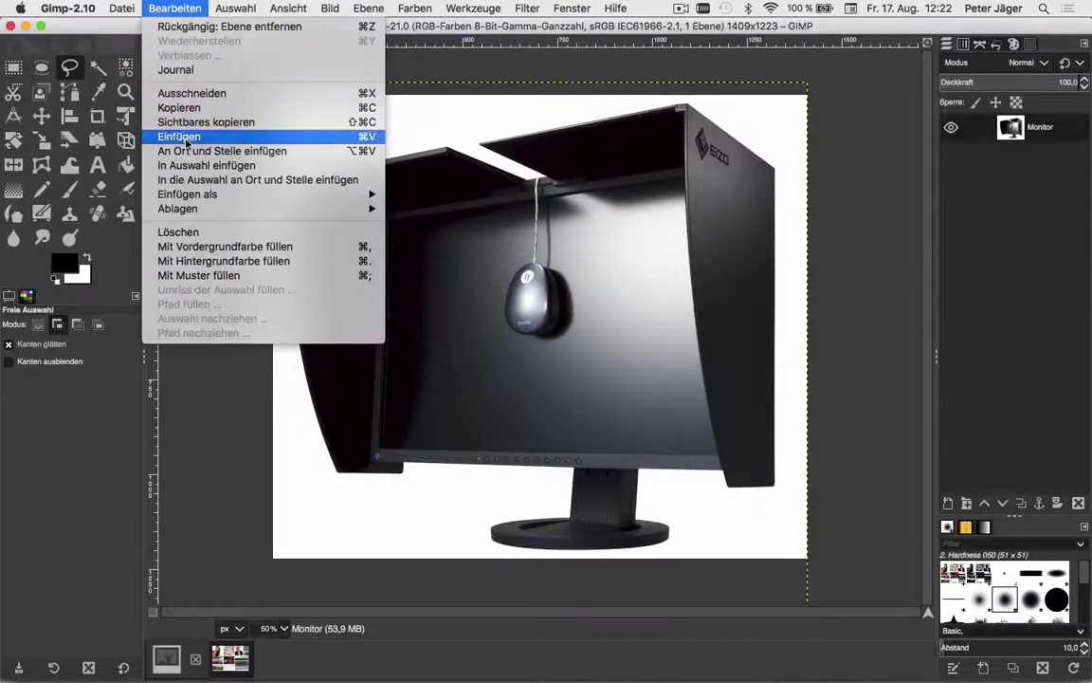
left_click(182, 137)
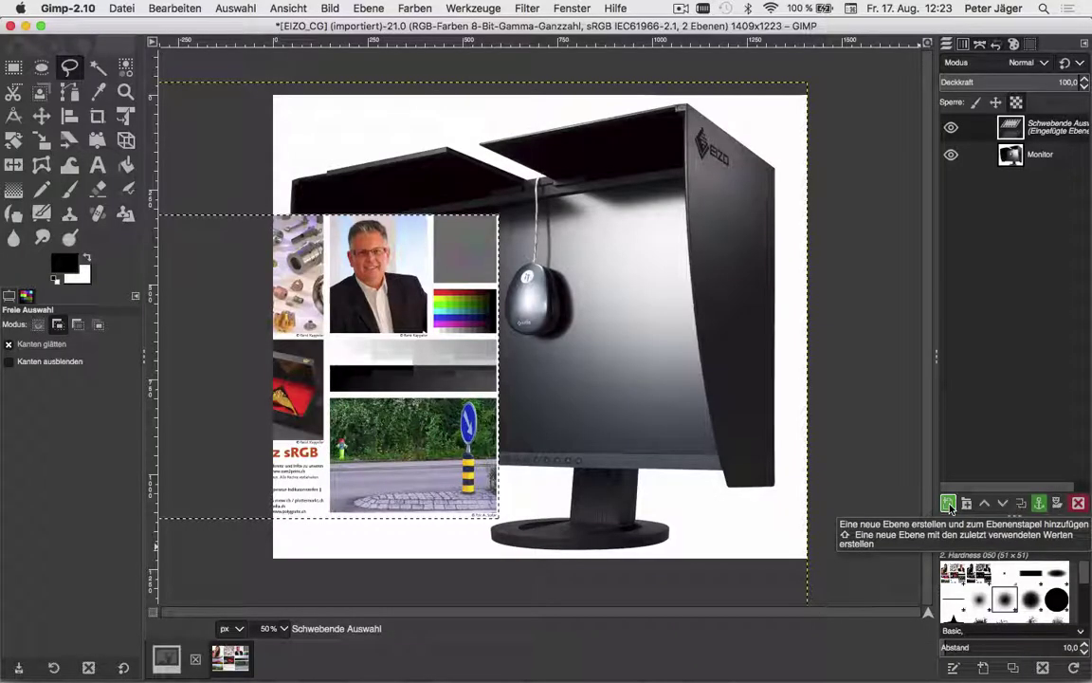
left_click(949, 503)
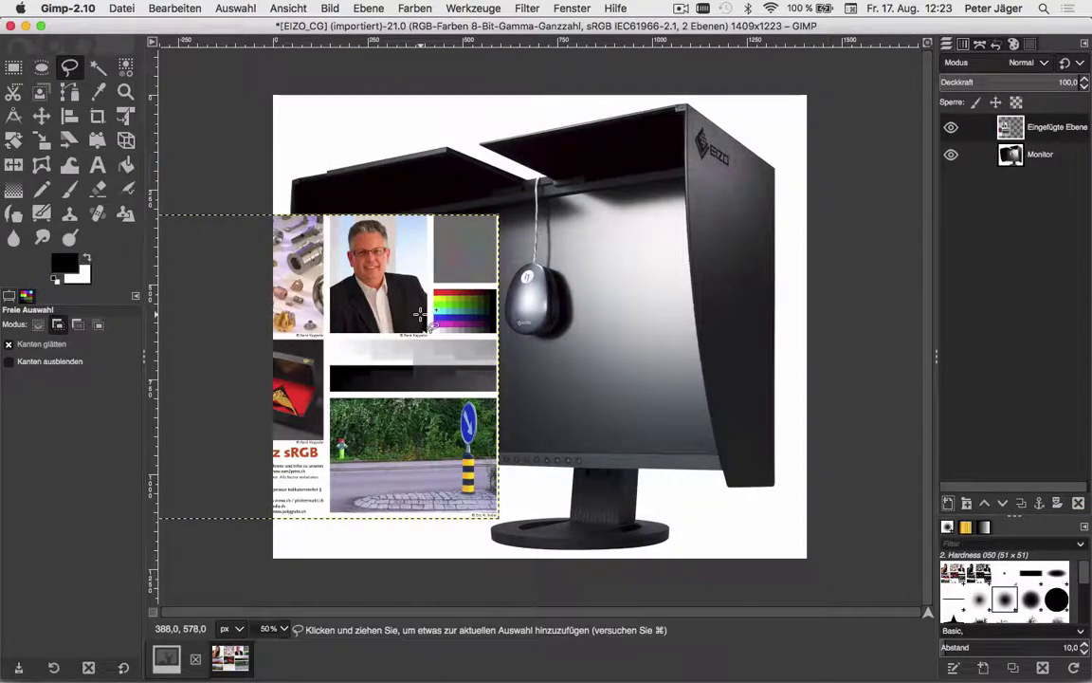
left_click(44, 115)
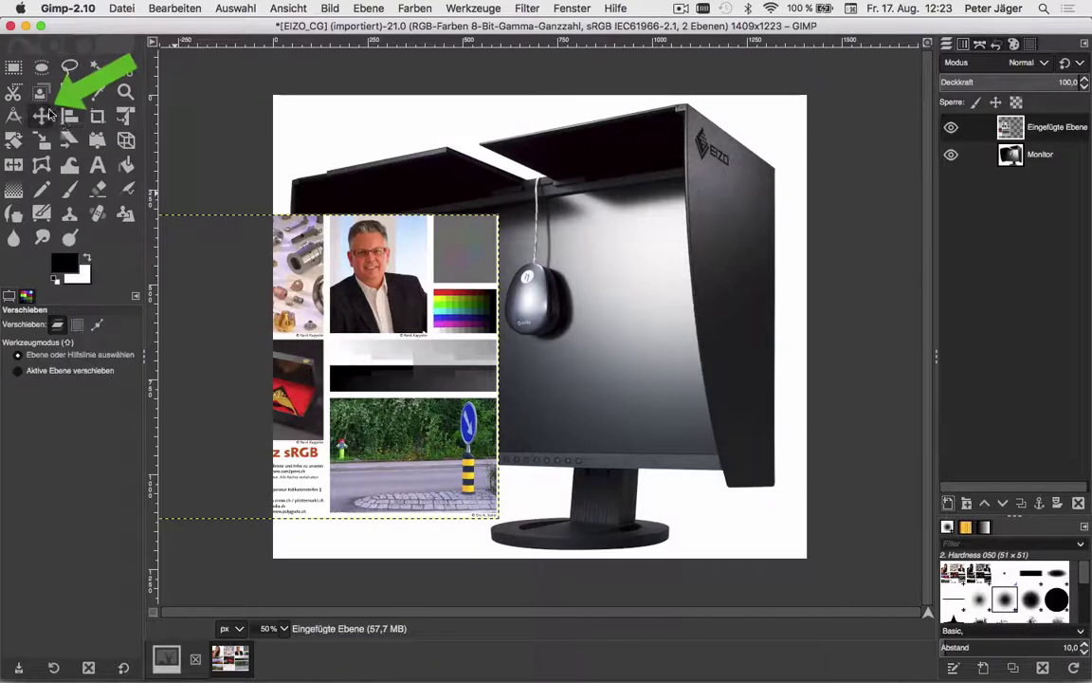
left_click_drag(292, 353, 598, 298)
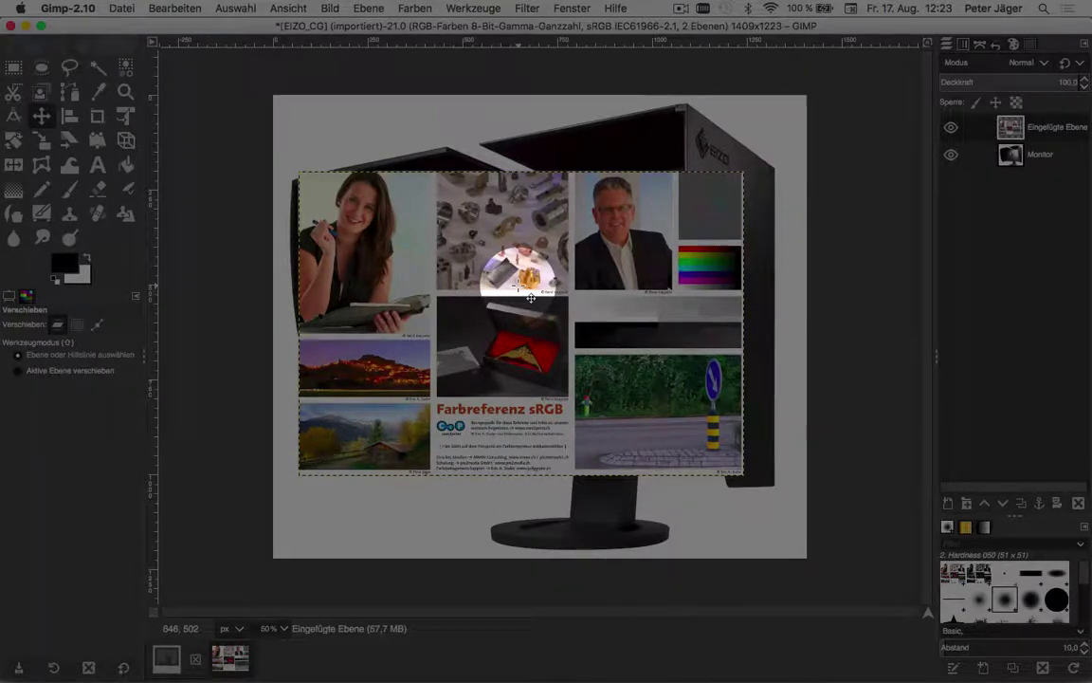
Use Unified Transform to drag the collage's four corners roughly onto the screen corners
left_click(125, 116)
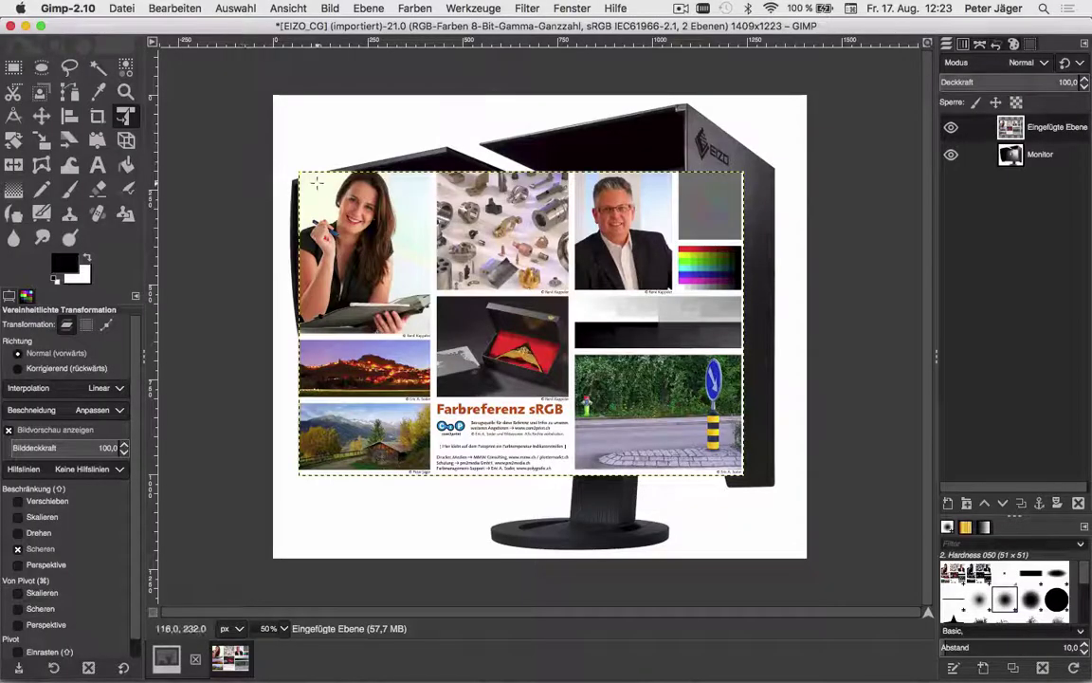
left_click(329, 197)
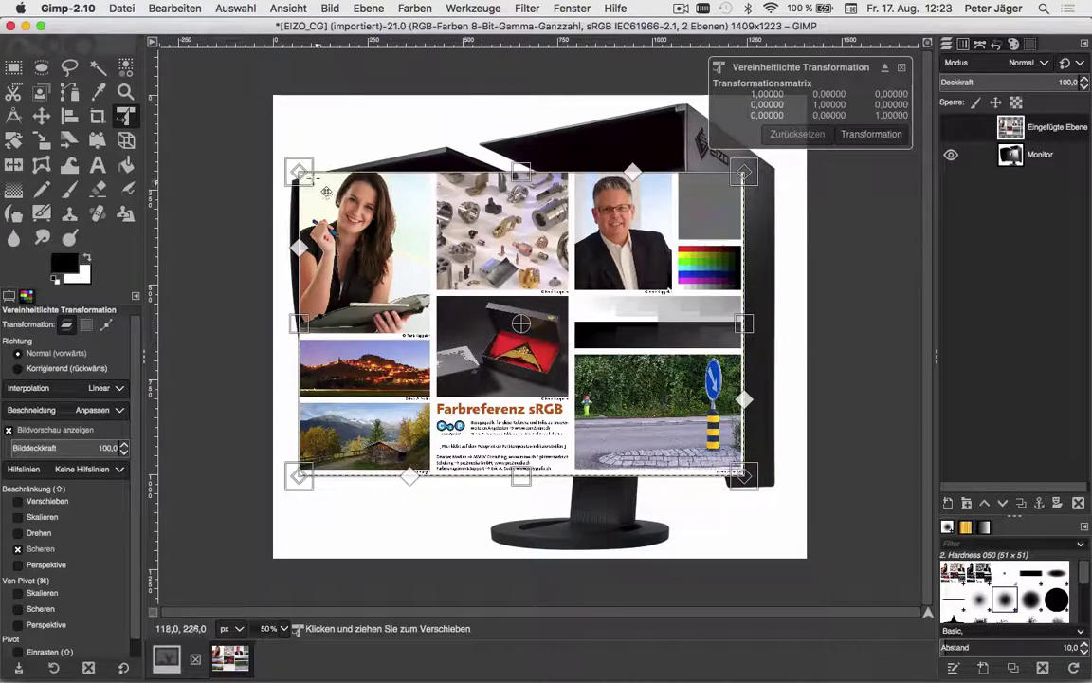
mouse_move(302, 175)
left_mouse_down()
mouse_move(341, 214)
mouse_move(394, 219)
left_mouse_up()
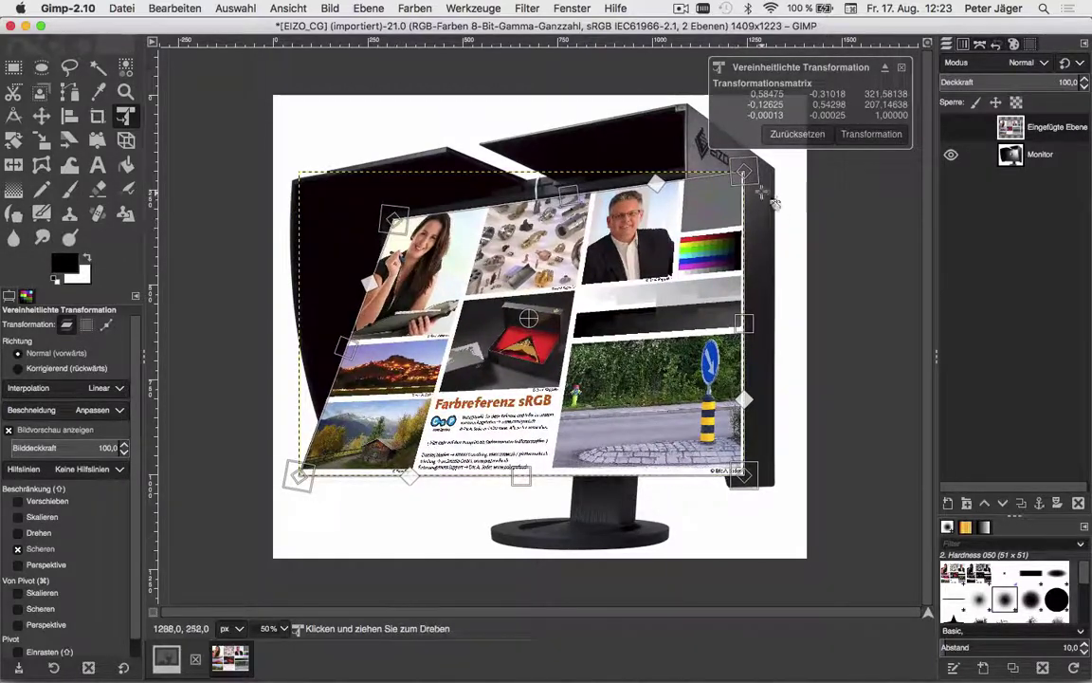
left_click_drag(763, 194, 762, 175)
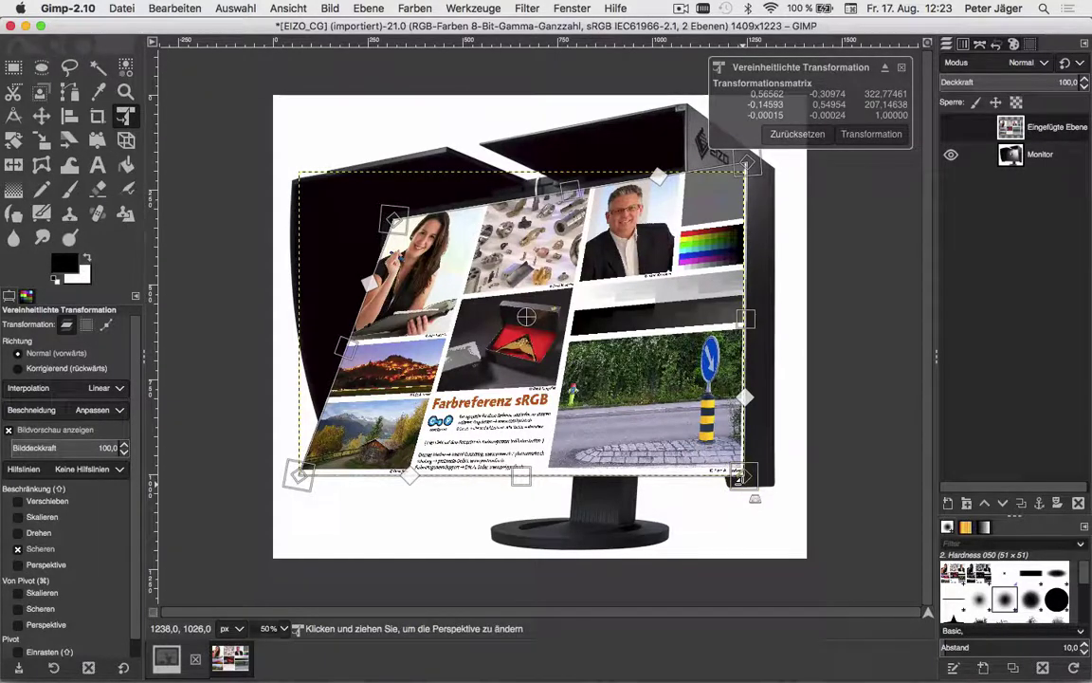
mouse_move(741, 480)
left_mouse_down()
mouse_move(709, 444)
mouse_move(752, 450)
left_mouse_up()
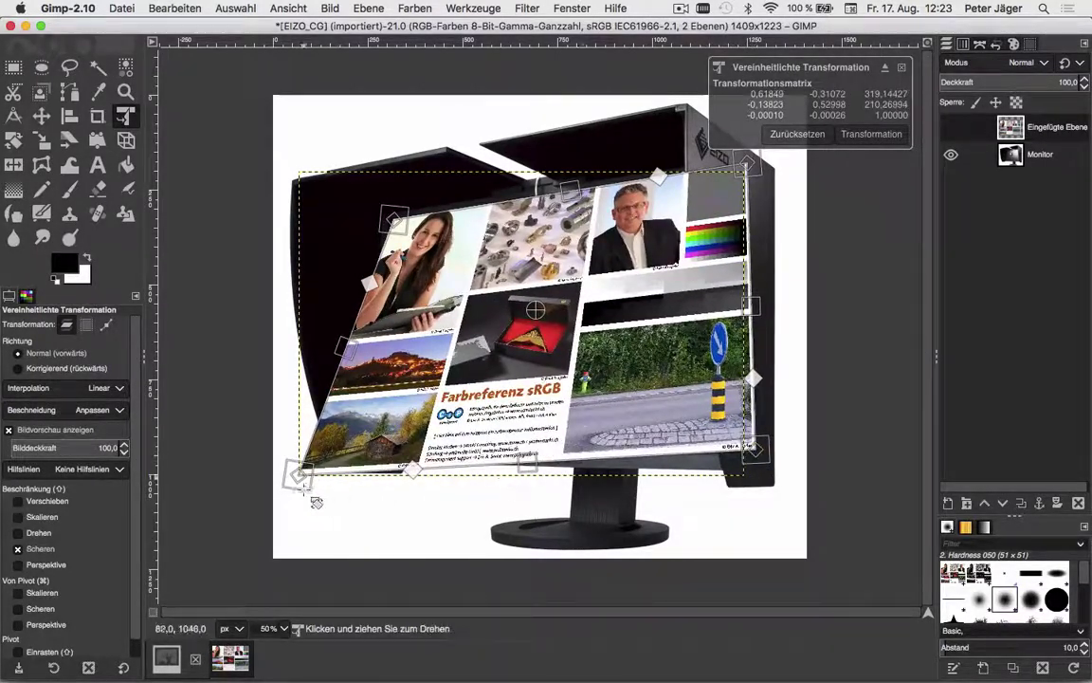
mouse_move(312, 496)
left_mouse_down()
mouse_move(370, 470)
mouse_move(292, 485)
left_mouse_up()
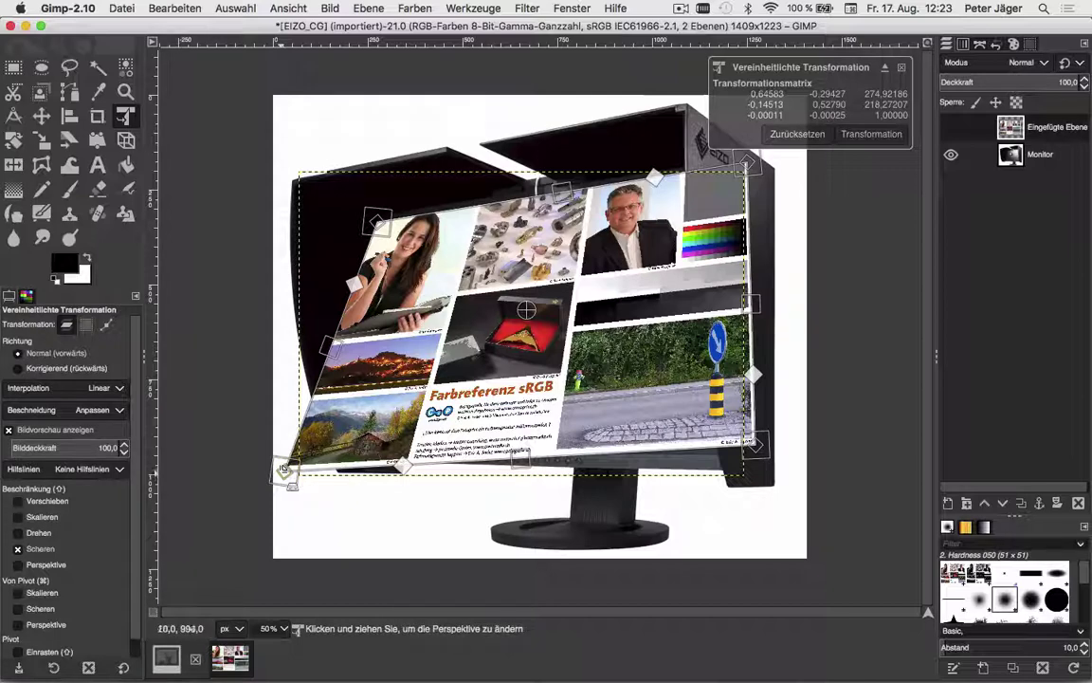
Fine-tune the collage corners to the screen edges and apply the perspective transformation
left_click_drag(282, 468, 382, 441)
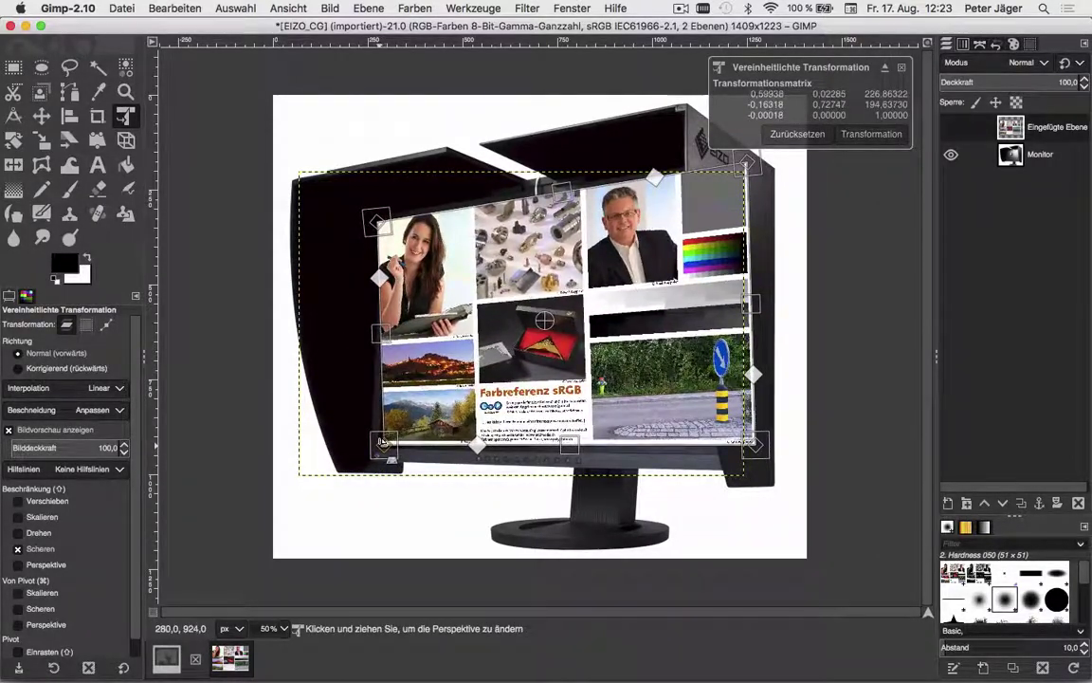
left_click_drag(378, 222, 396, 219)
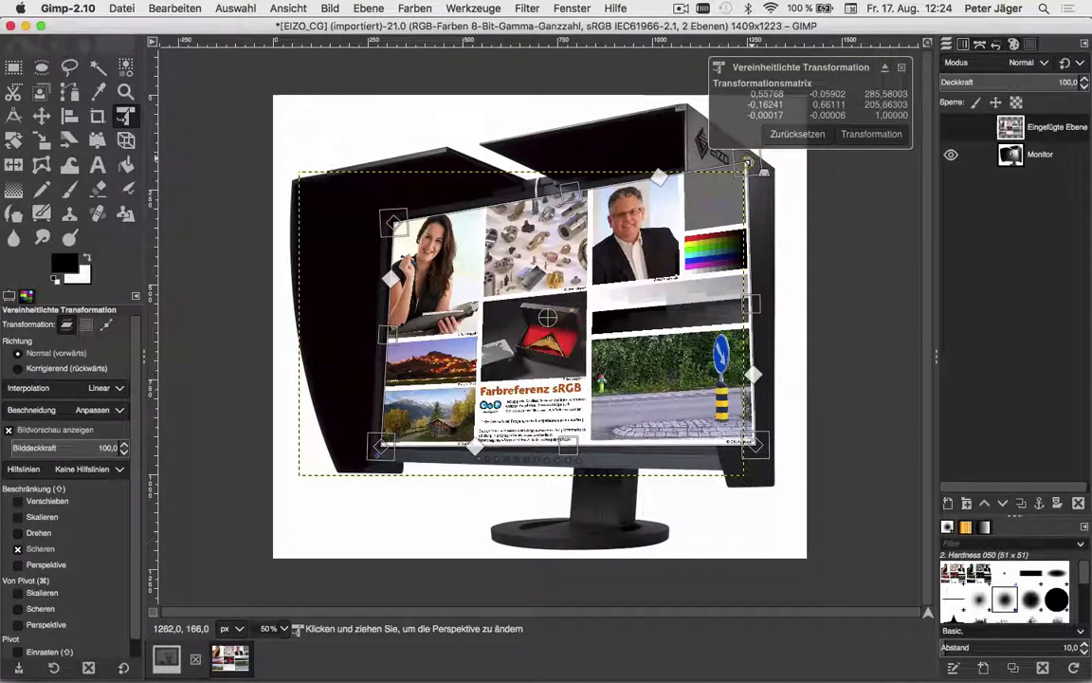
left_click_drag(748, 163, 741, 168)
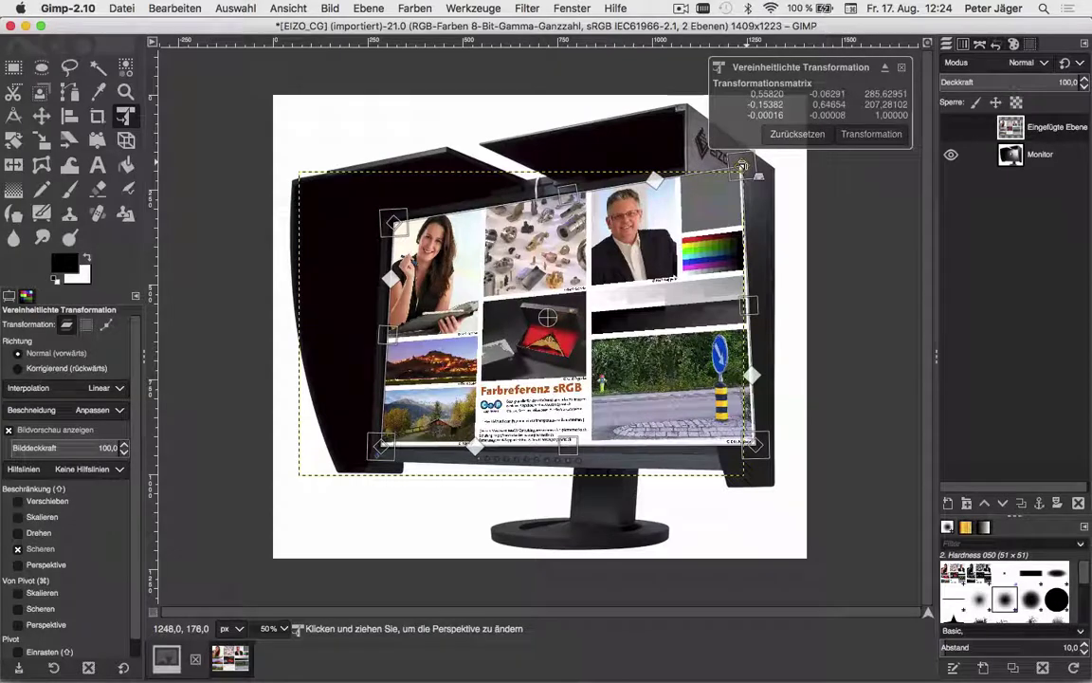
left_click_drag(756, 450, 737, 451)
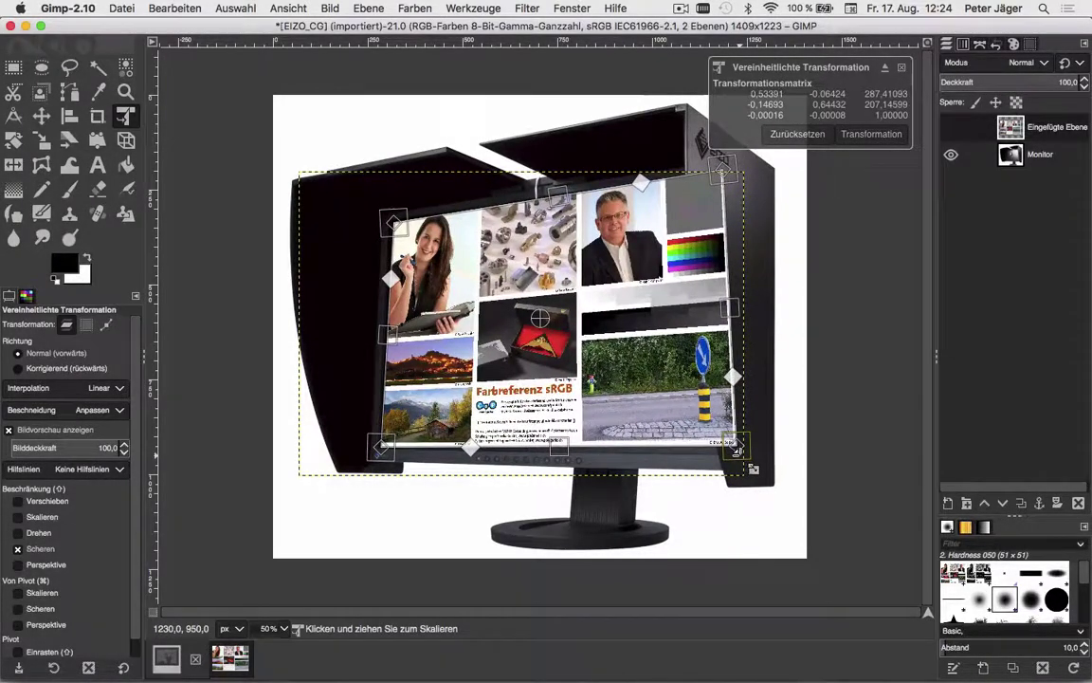
mouse_move(737, 451)
left_mouse_down()
mouse_move(752, 446)
mouse_move(730, 445)
mouse_move(737, 455)
left_mouse_up()
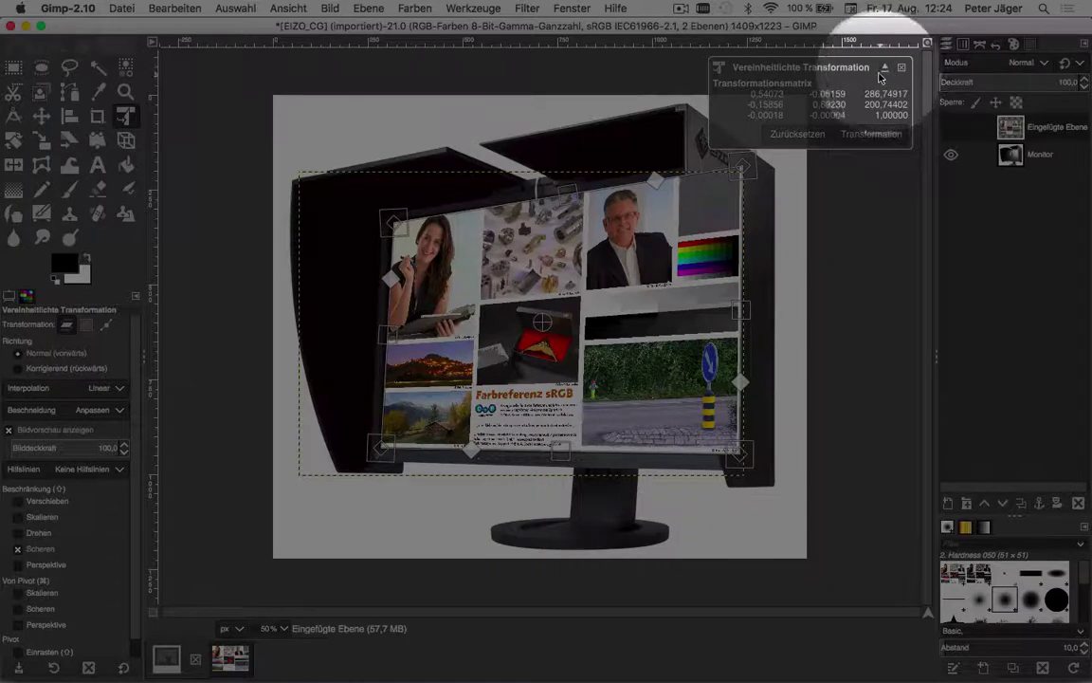
left_click(886, 68)
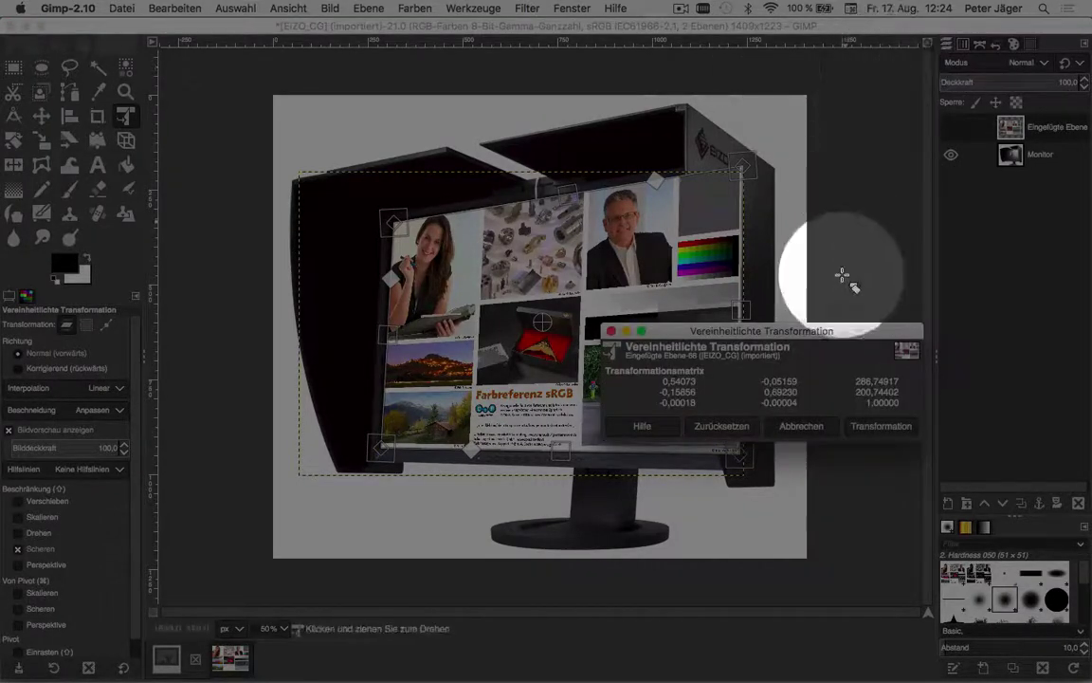
left_click_drag(834, 350, 969, 369)
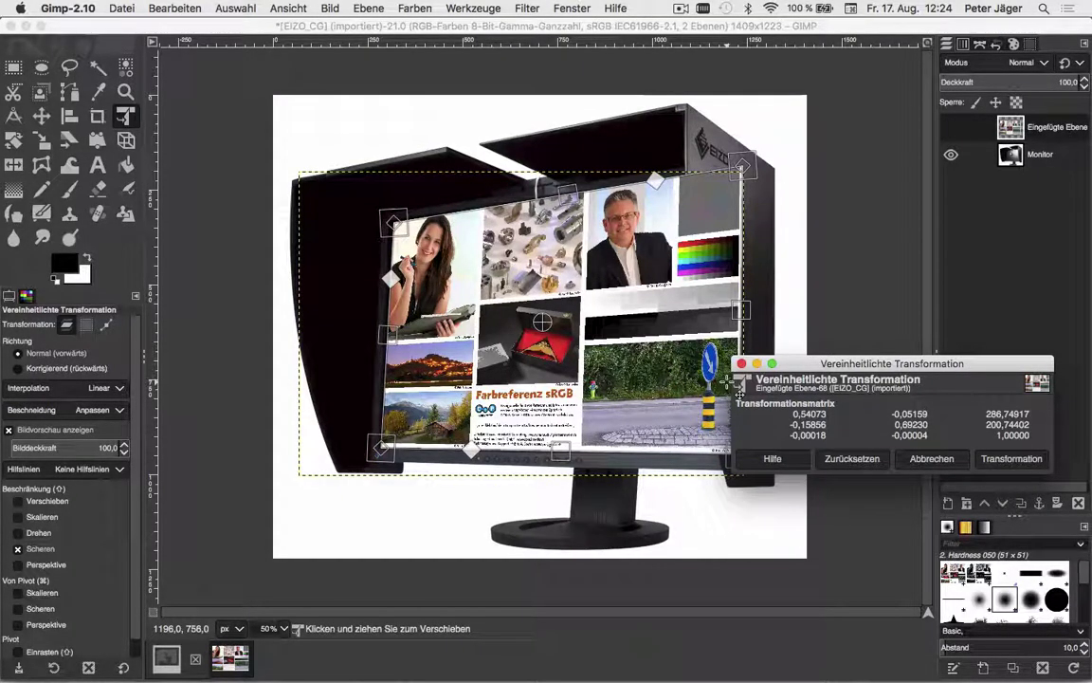
left_click(1013, 459)
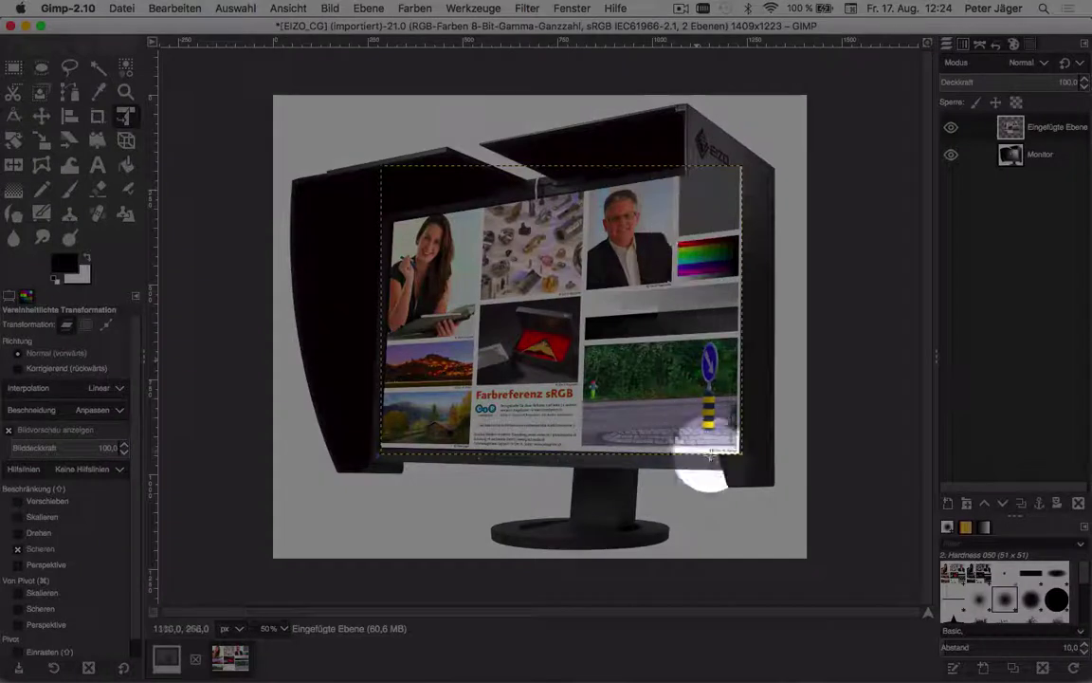
Hide the chart layer and add a Free Select outline along the hood's right edge
left_click(951, 130)
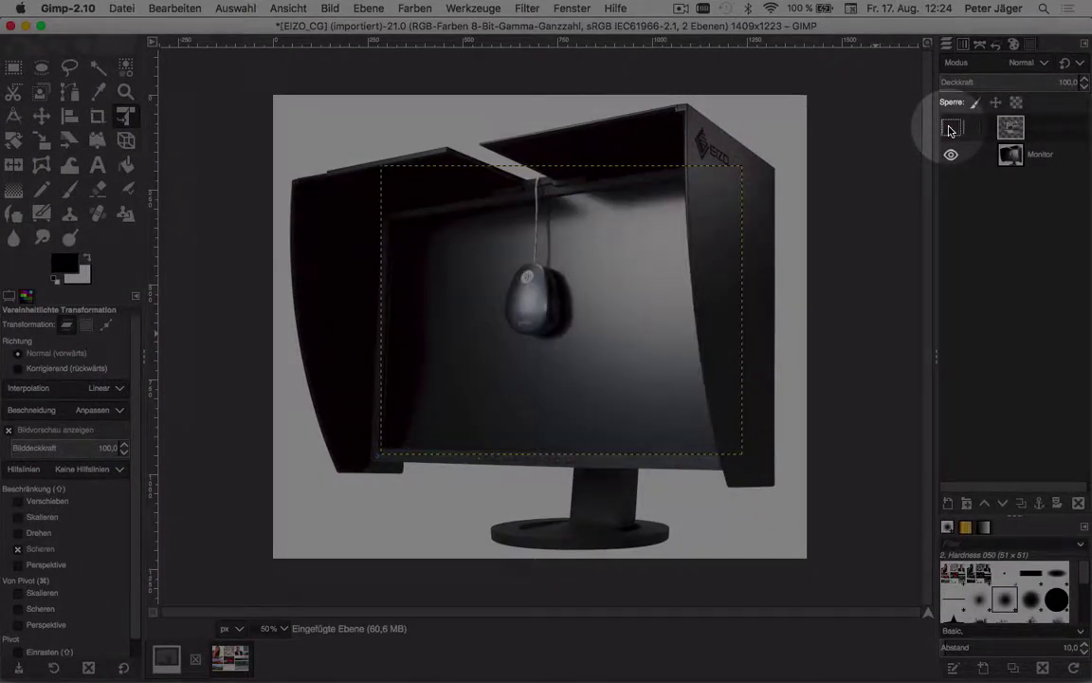
left_click(68, 68)
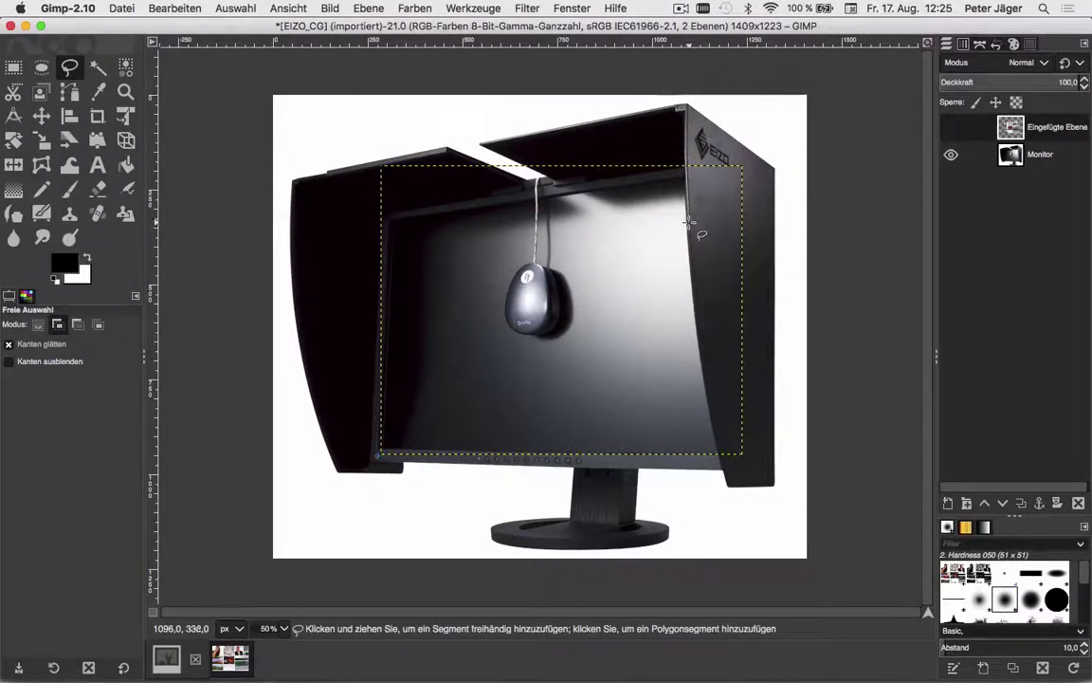
left_click(693, 303)
left_click(710, 420)
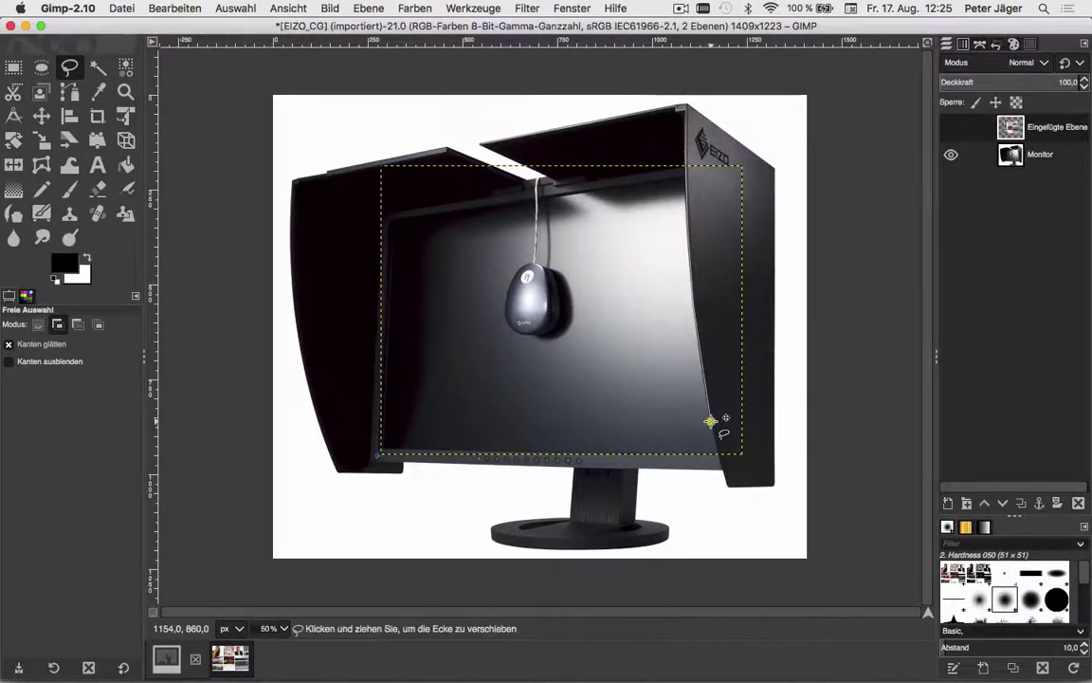
left_click(725, 478)
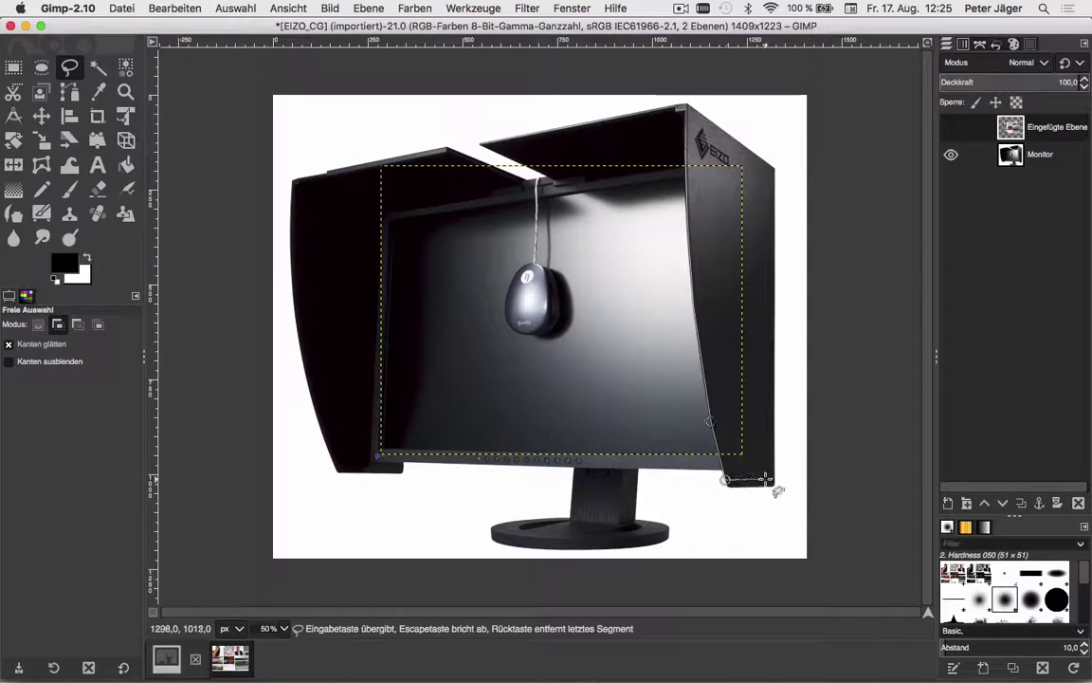
left_click(766, 479)
left_click(758, 165)
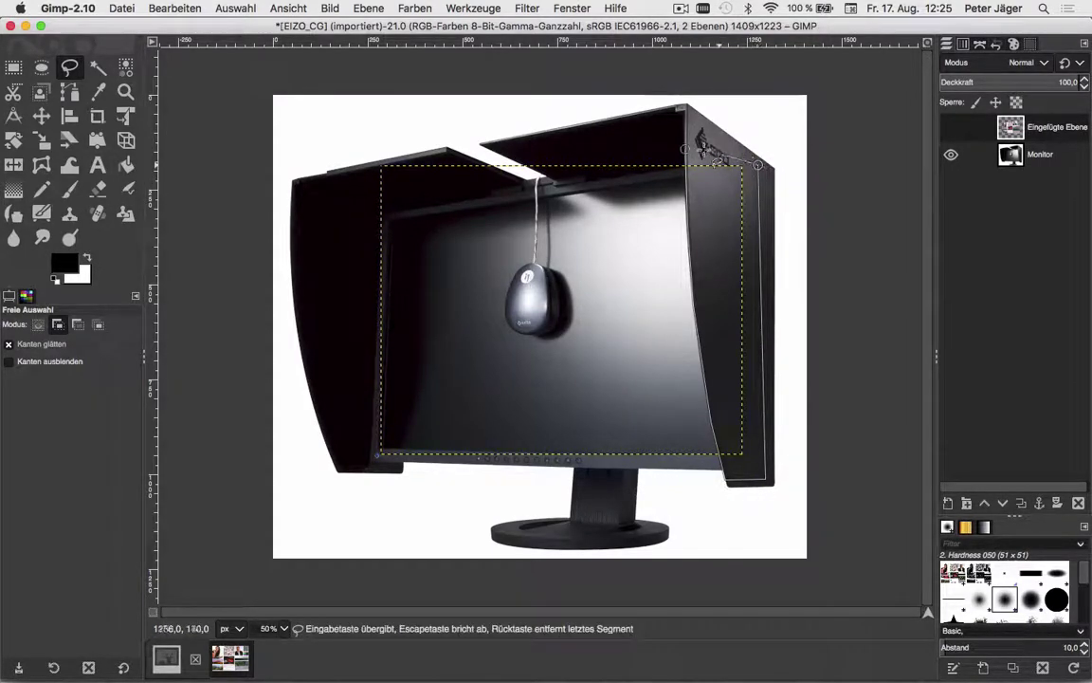
left_click(687, 147)
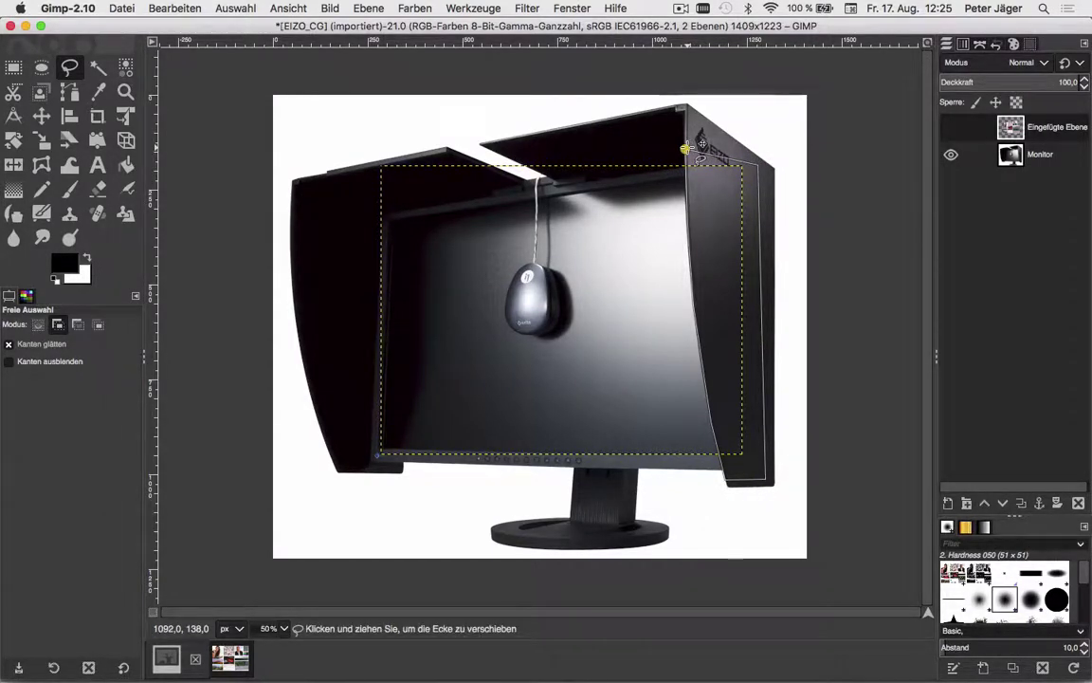
key("Return")
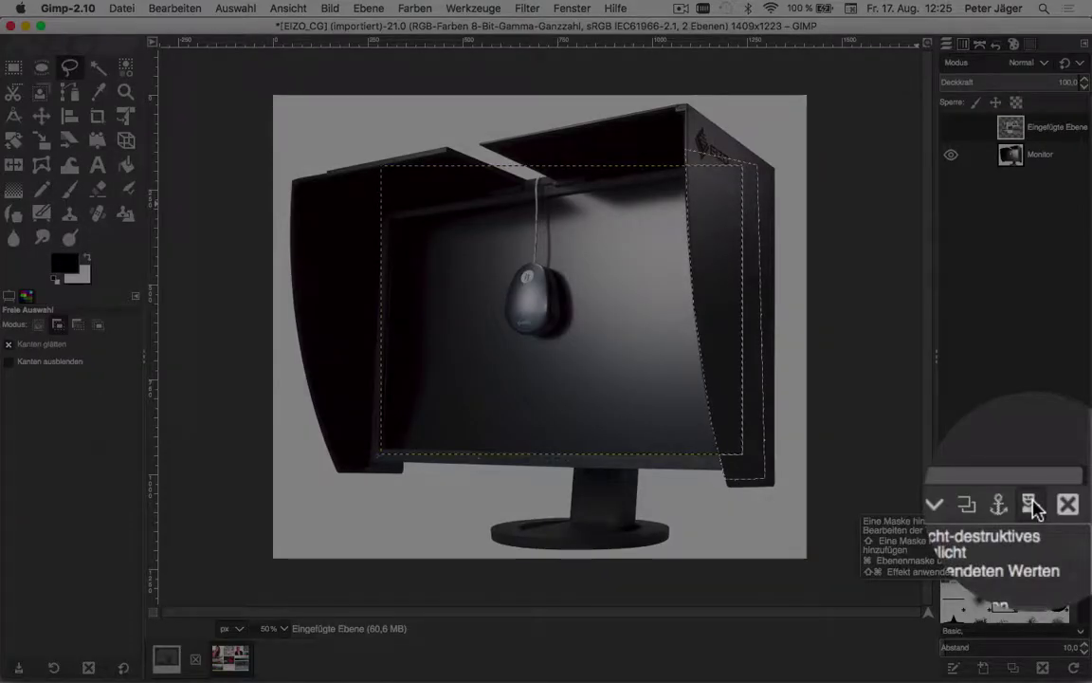
Add an inverted selection-based layer mask to the pasted chart layer and show it again
left_click(1033, 507)
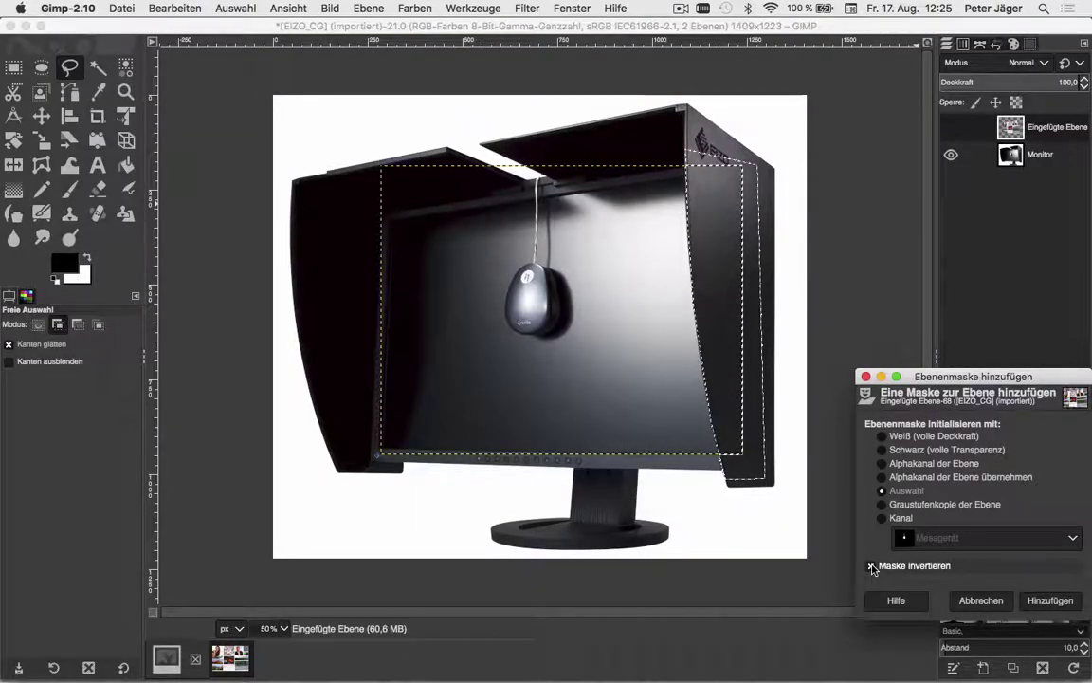
left_click(1047, 605)
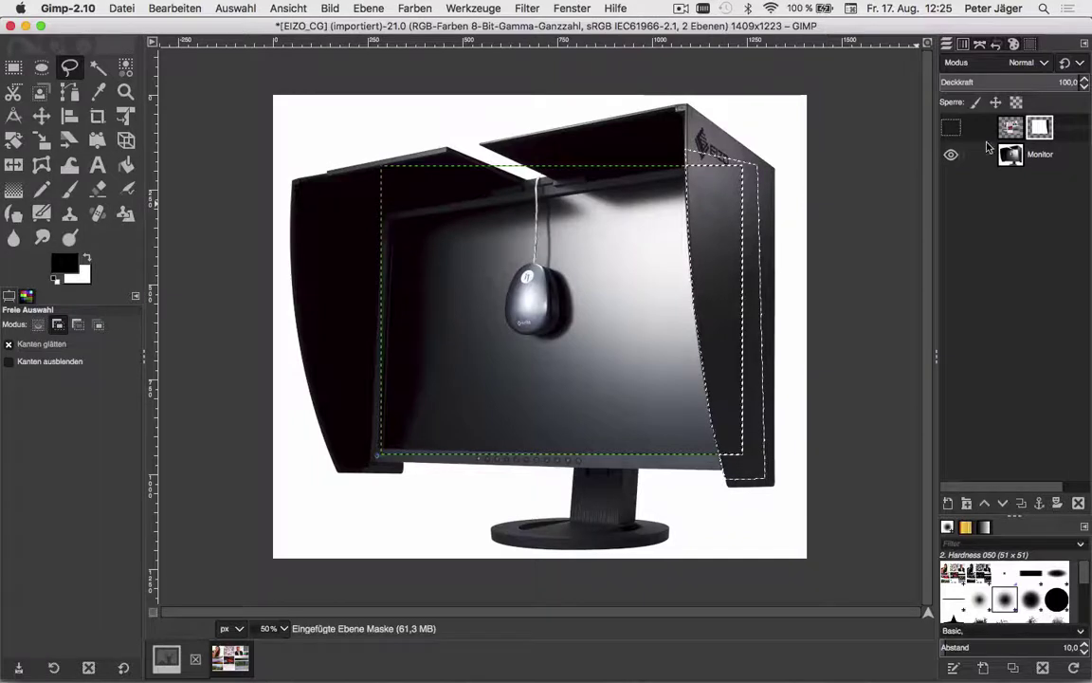
left_click(951, 128)
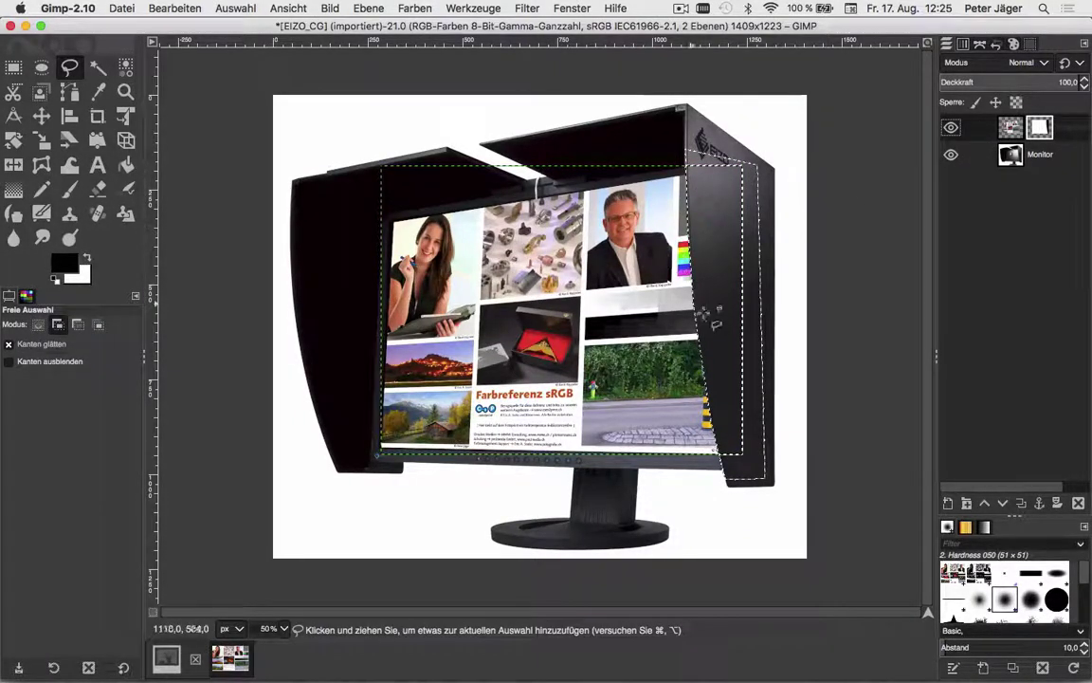
left_click(690, 148)
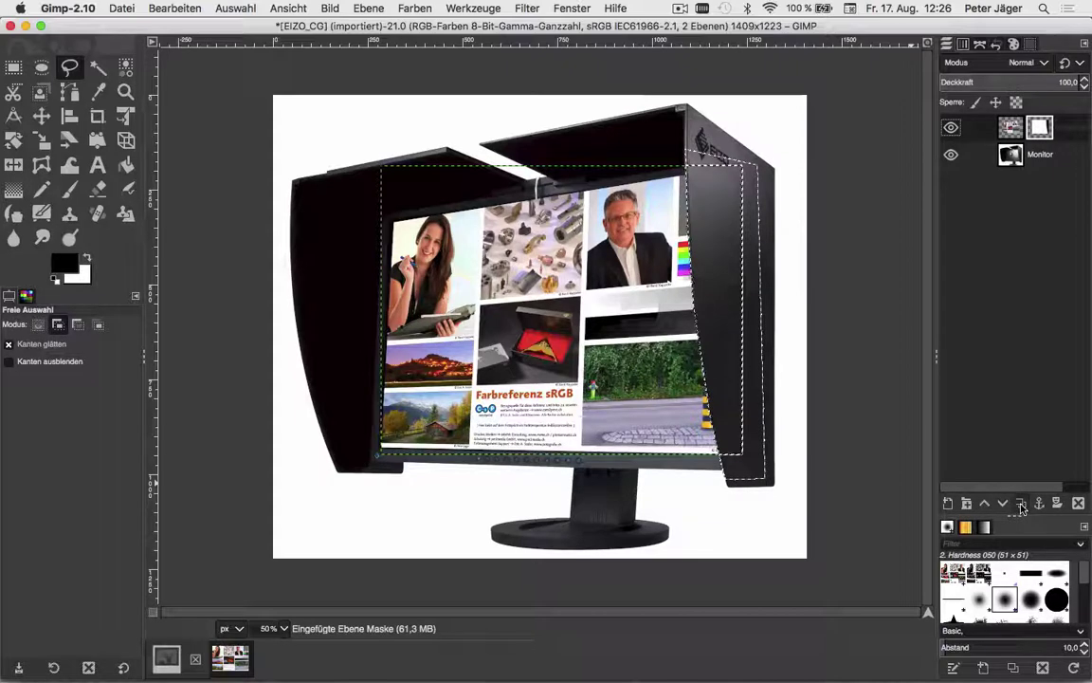
Open the pasted layer's Ebeneneigenschaften dialog, reposition it, and close it unchanged
double_click(1040, 126)
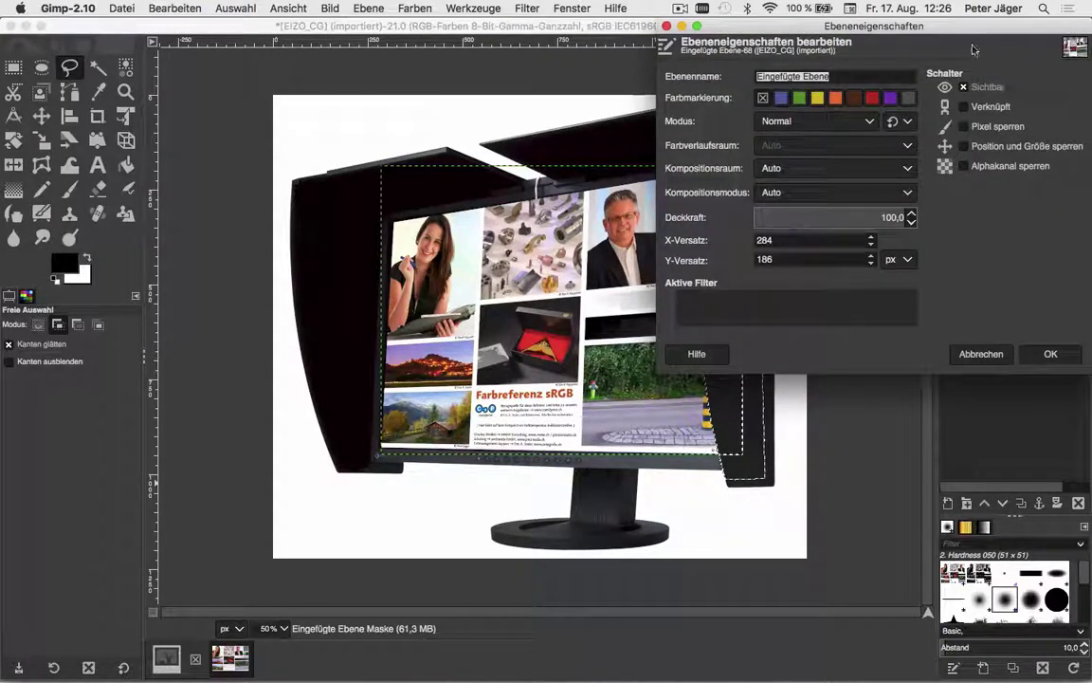
left_click_drag(954, 31, 867, 85)
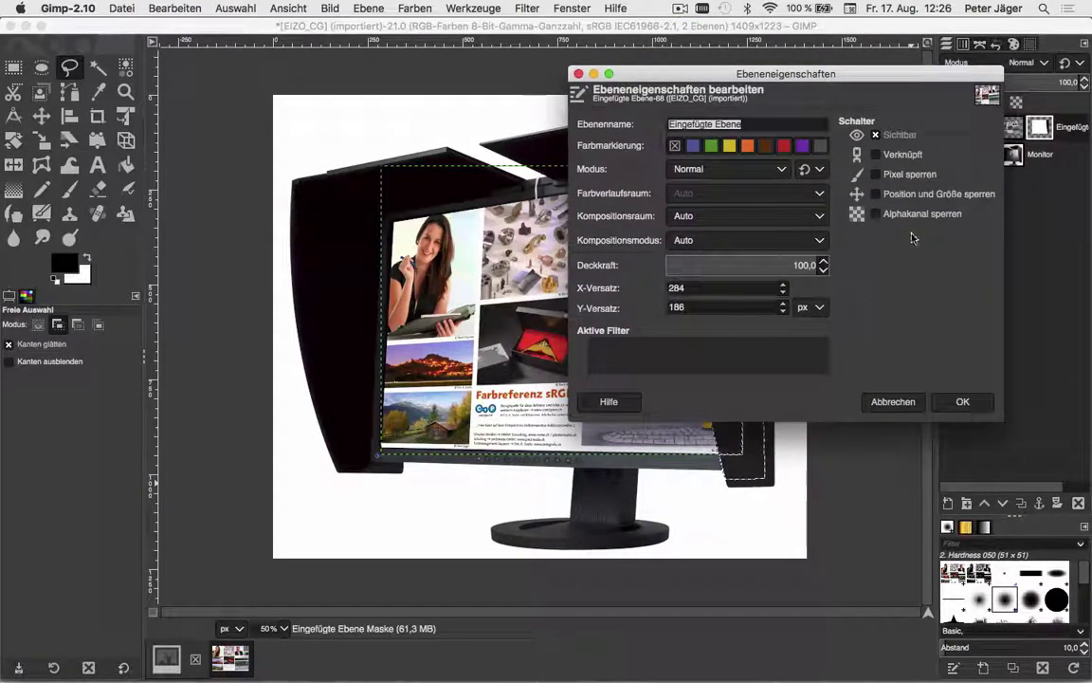
left_click(883, 402)
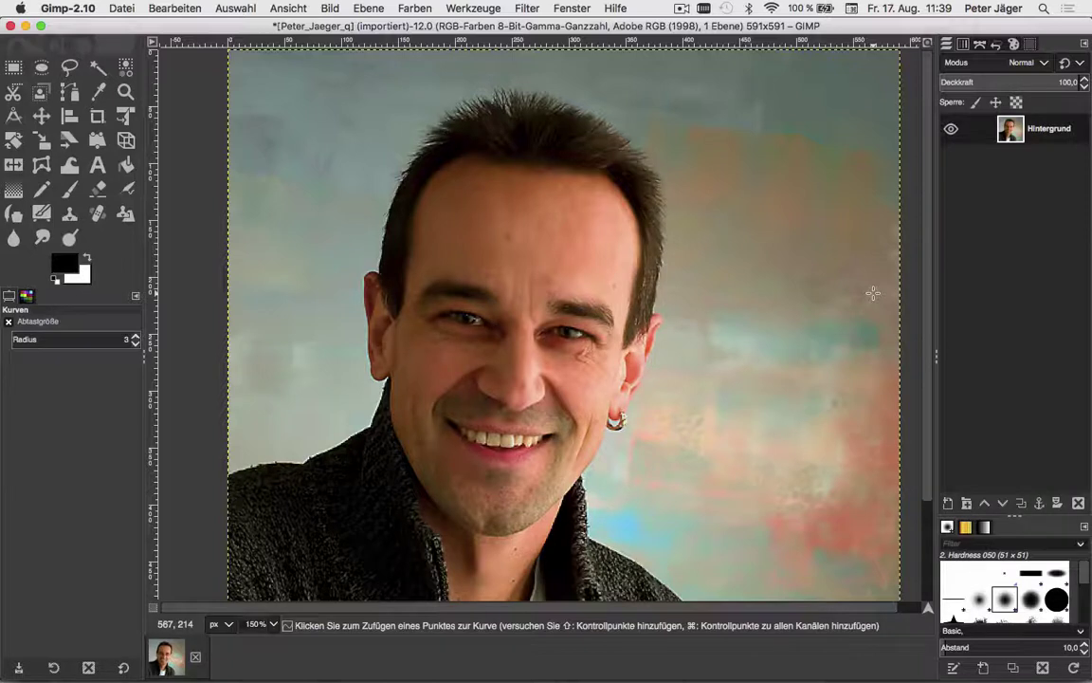
Activate Warp Transformation from the Tools > Transform menu, with size 124.83 and strength 27.6
left_click(482, 8)
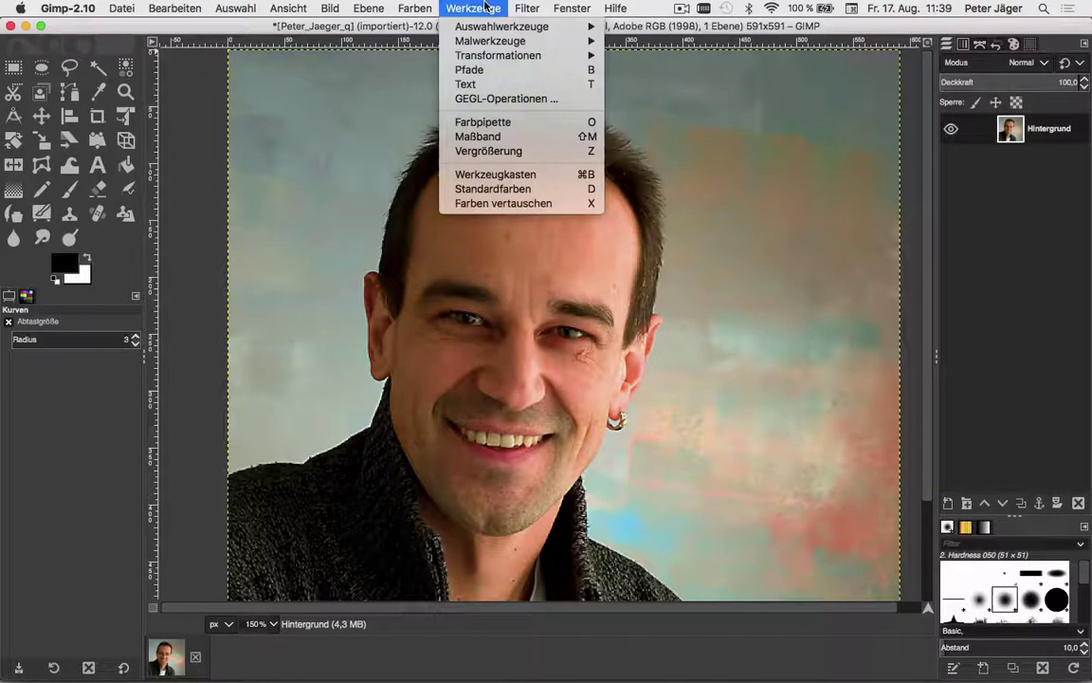
mouse_move(498, 55)
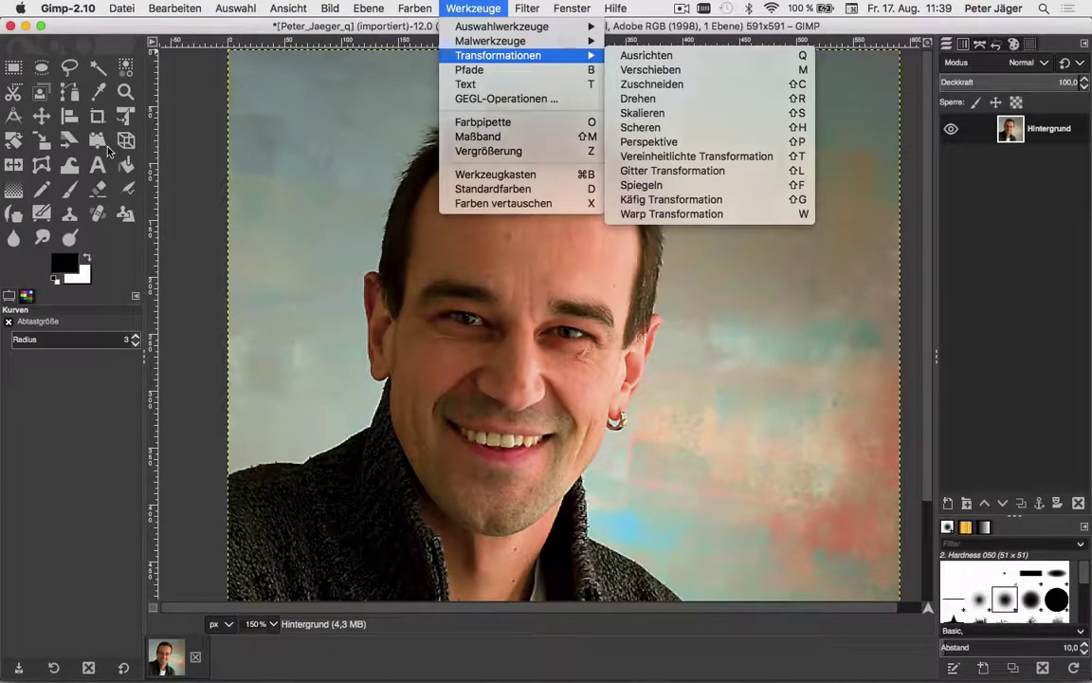
left_click(662, 215)
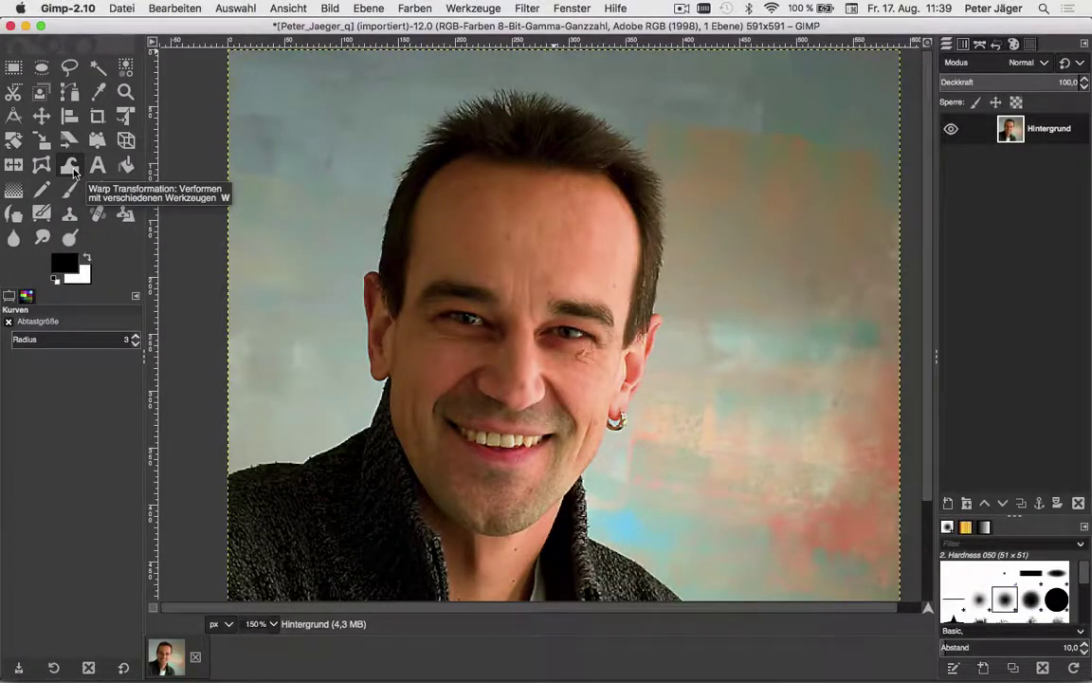
left_click(71, 167)
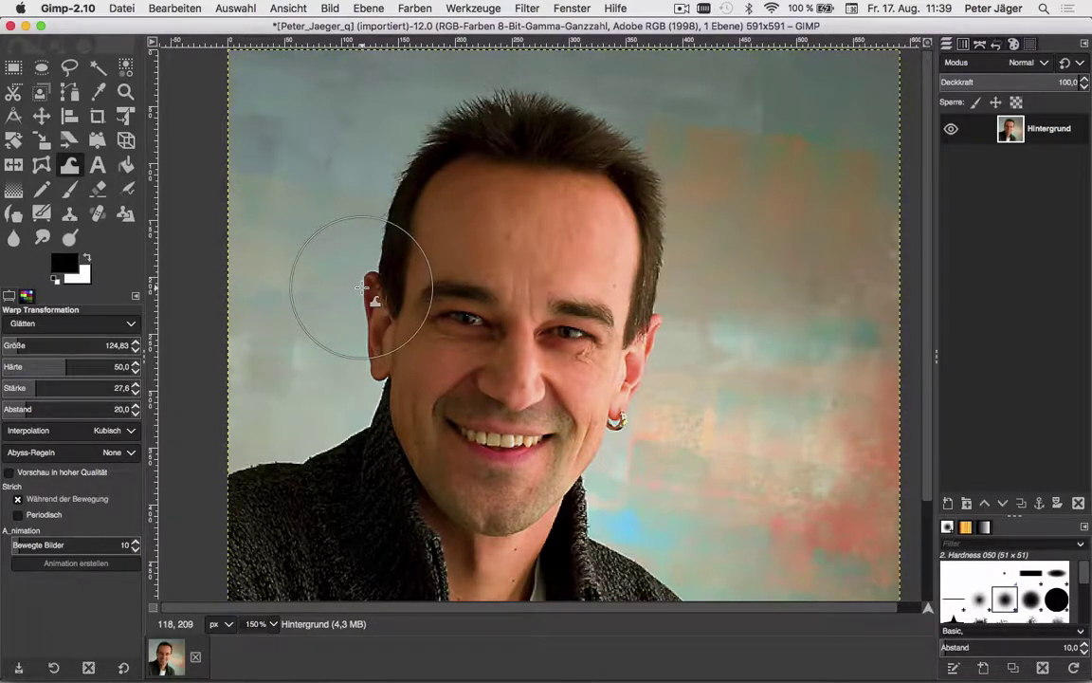
In Pixel bewegen mode, push out the ears and hair edges and lift both mouth corners
left_click(124, 326)
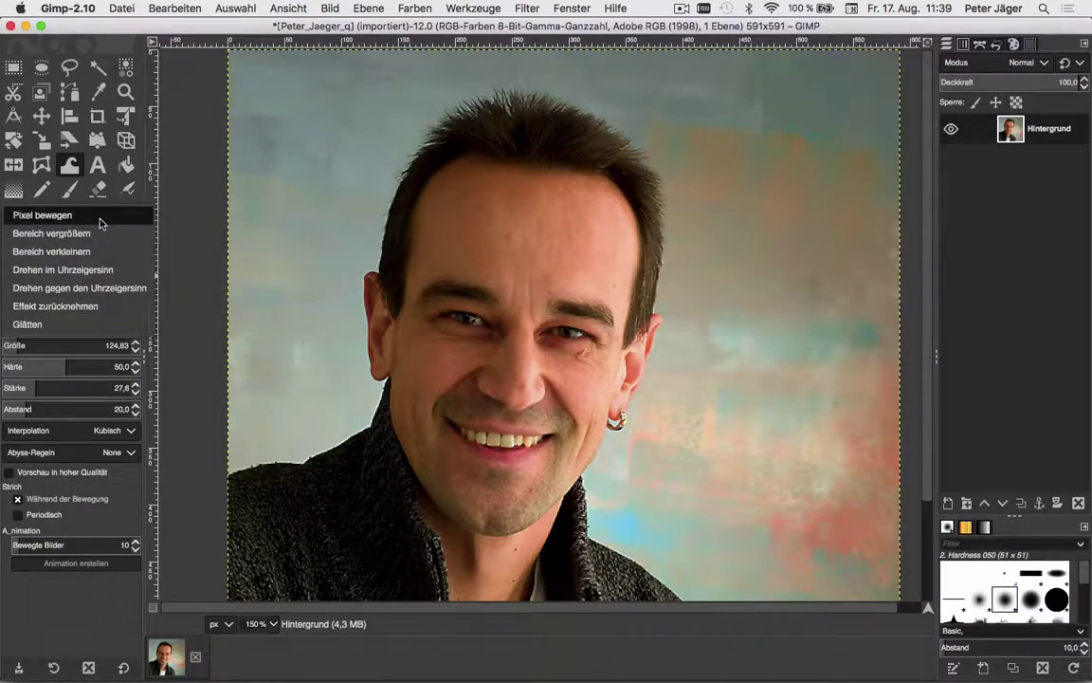
left_click(43, 215)
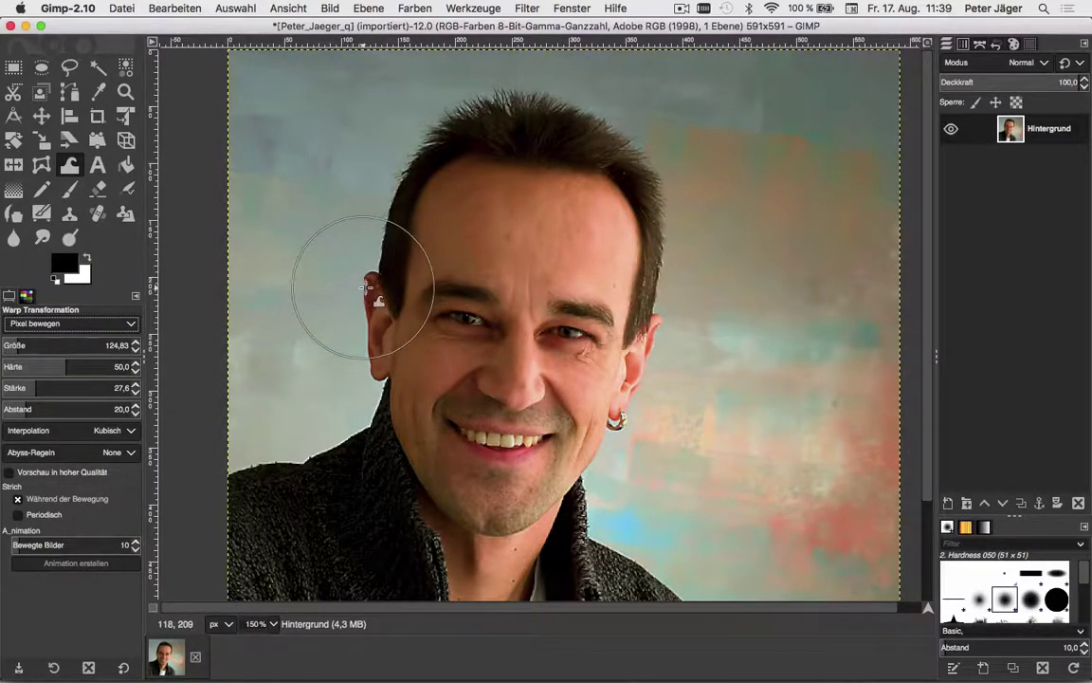
left_click_drag(356, 291, 351, 238)
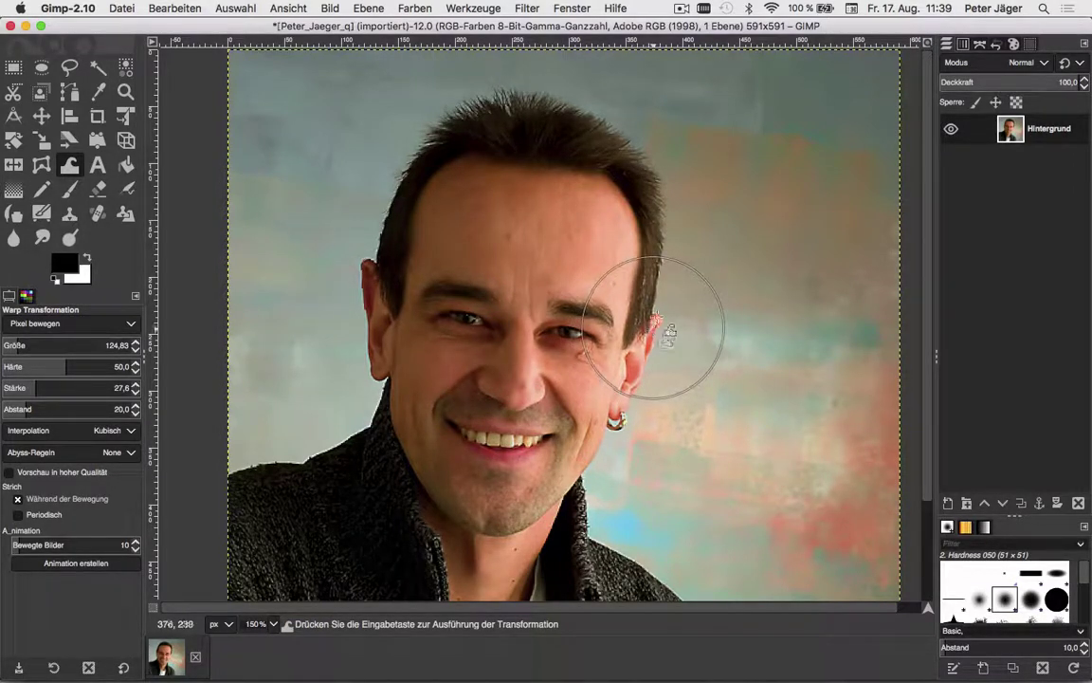
left_click_drag(652, 333, 709, 305)
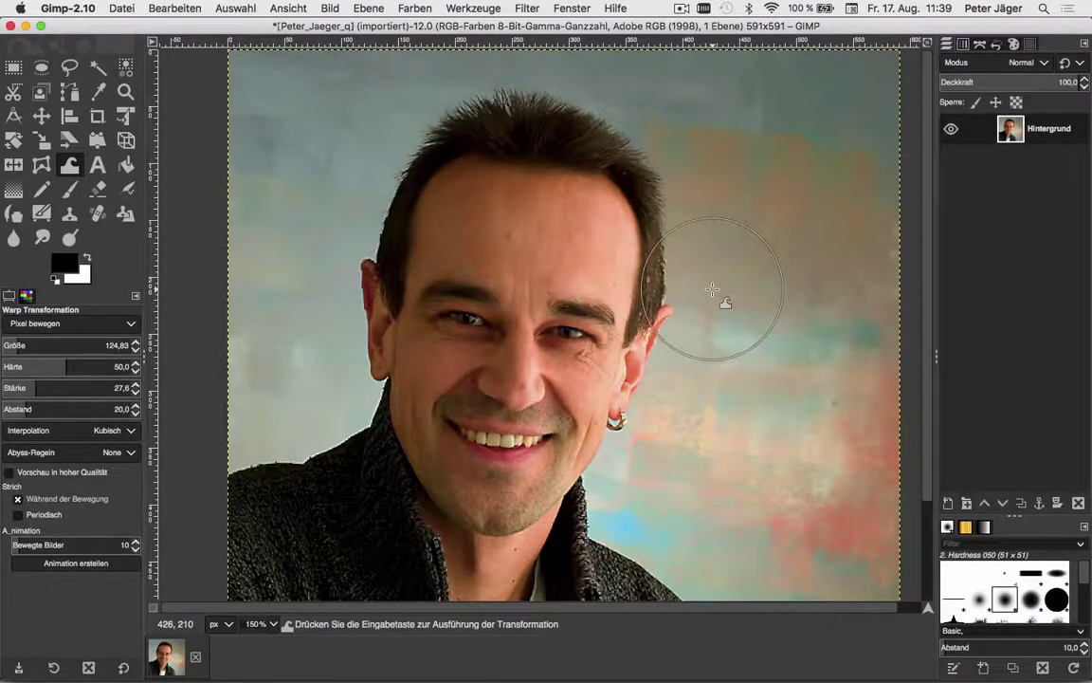
left_click_drag(670, 353, 658, 378)
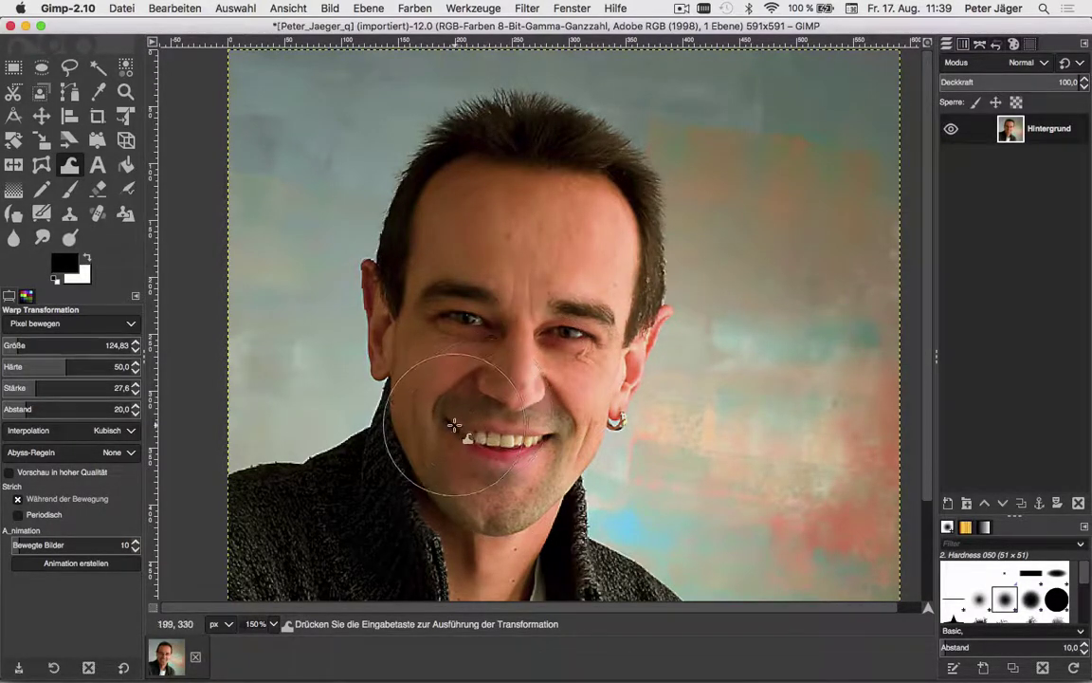
left_click_drag(454, 424, 447, 391)
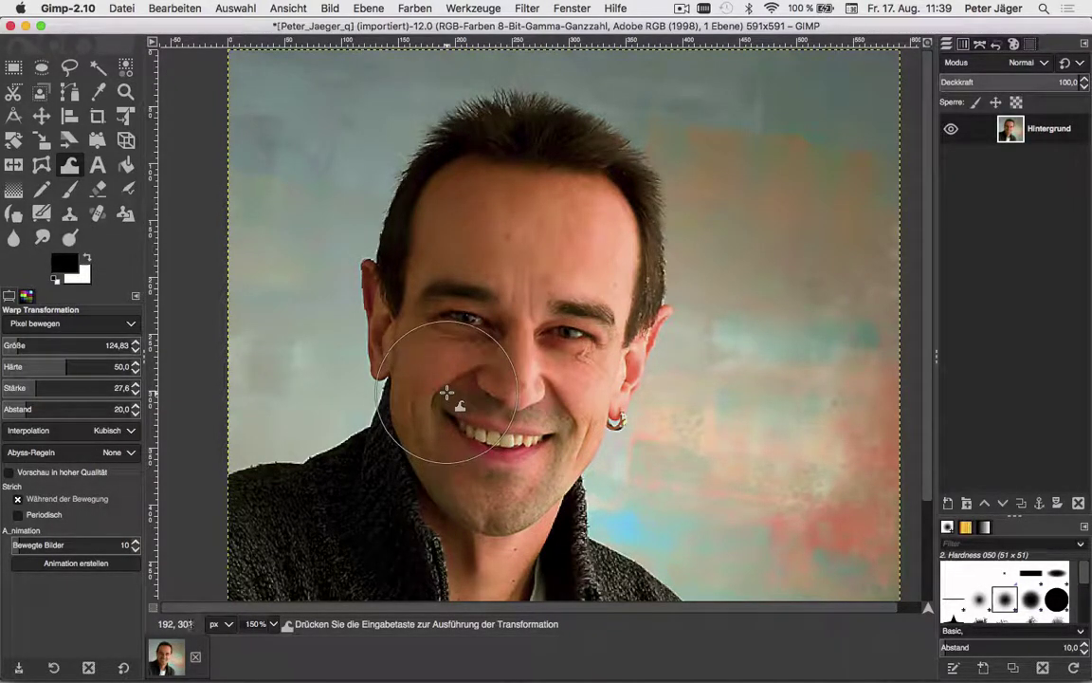
left_click_drag(569, 438, 558, 424)
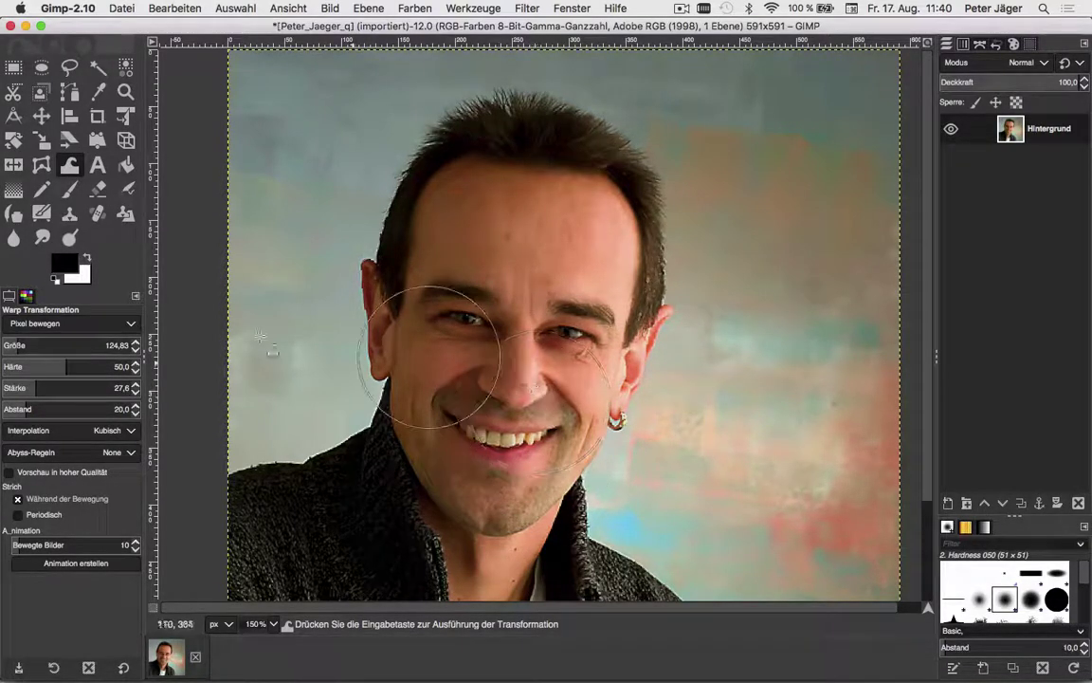
Switch to Bereich verkleinern mode and shrink the eye on the right of the face
left_click(81, 322)
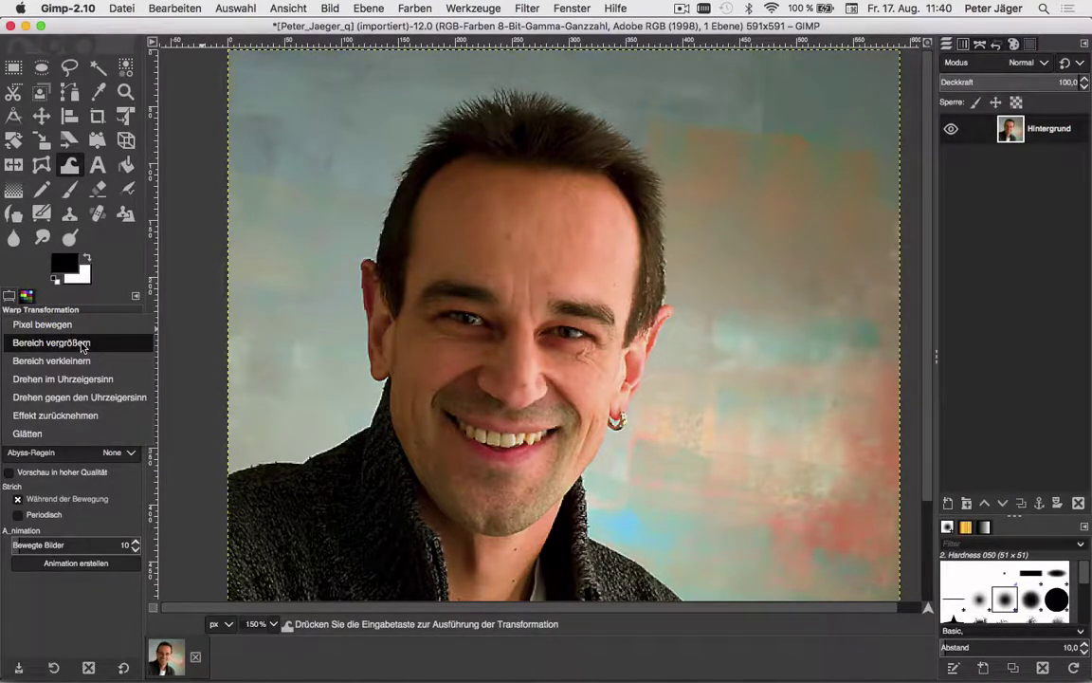
left_click(82, 345)
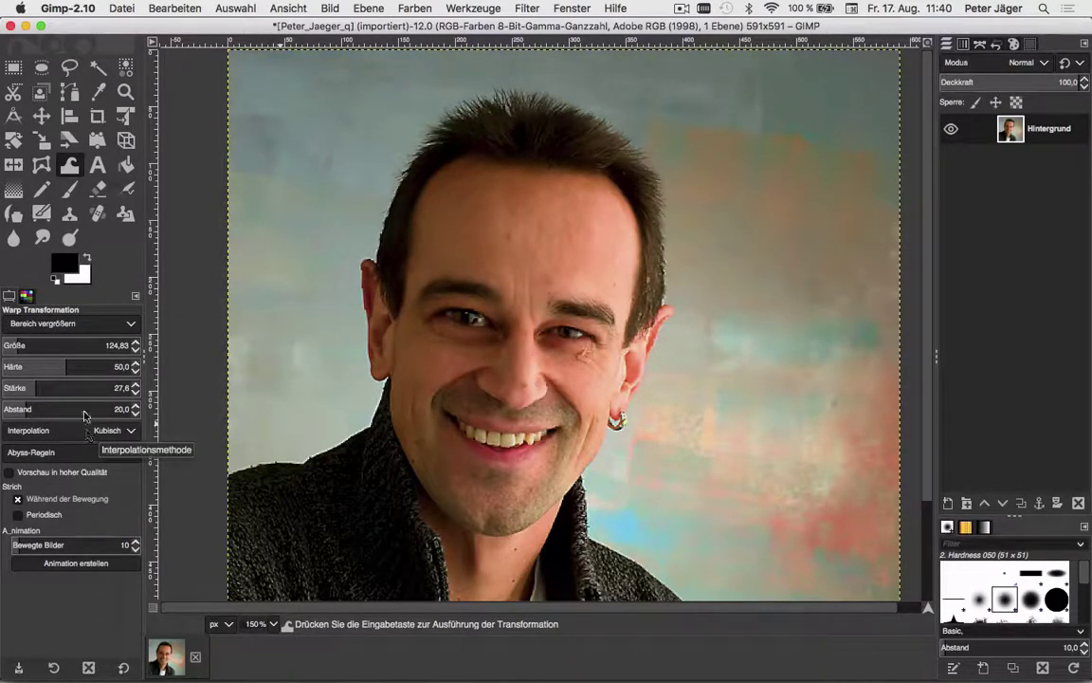
left_click(62, 327)
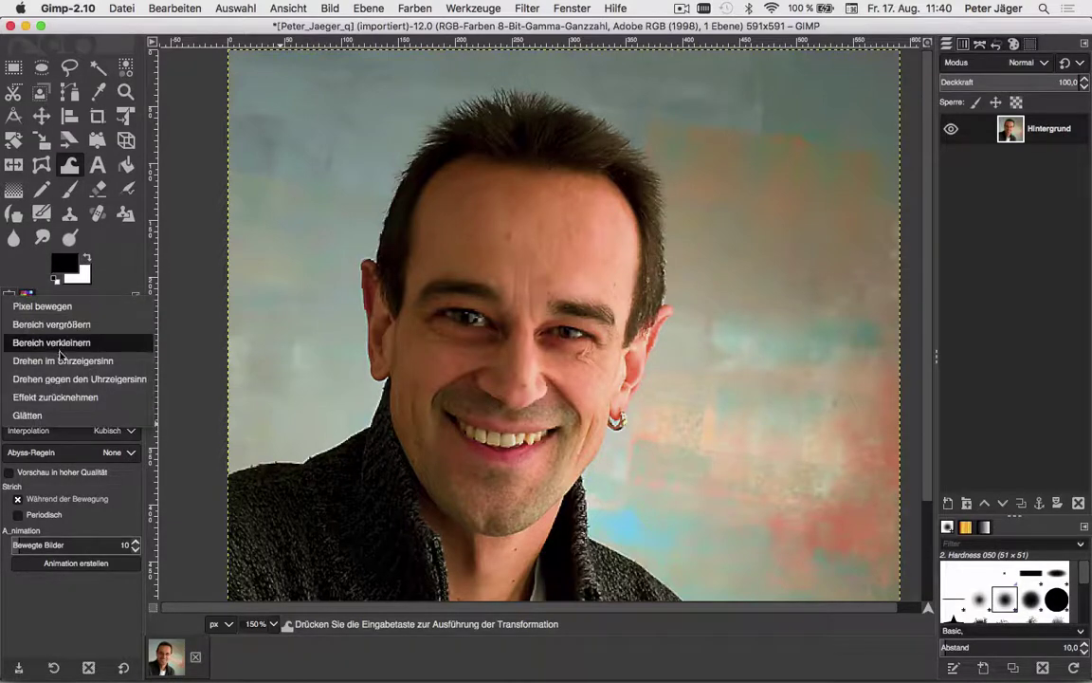
left_click(69, 343)
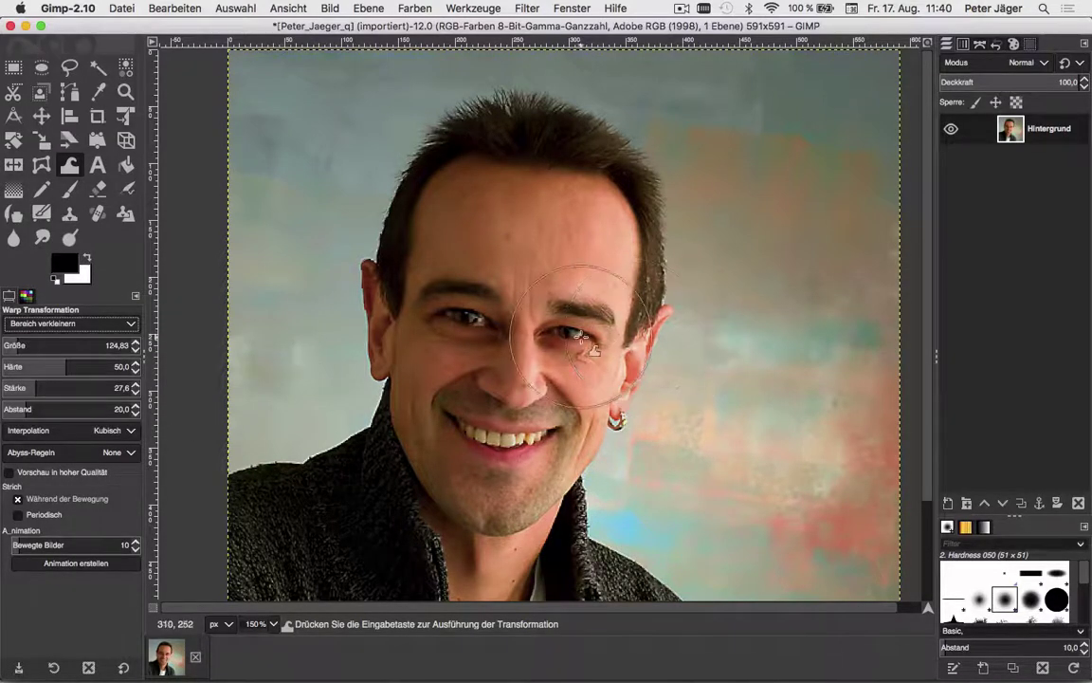
left_click_drag(576, 334, 516, 295)
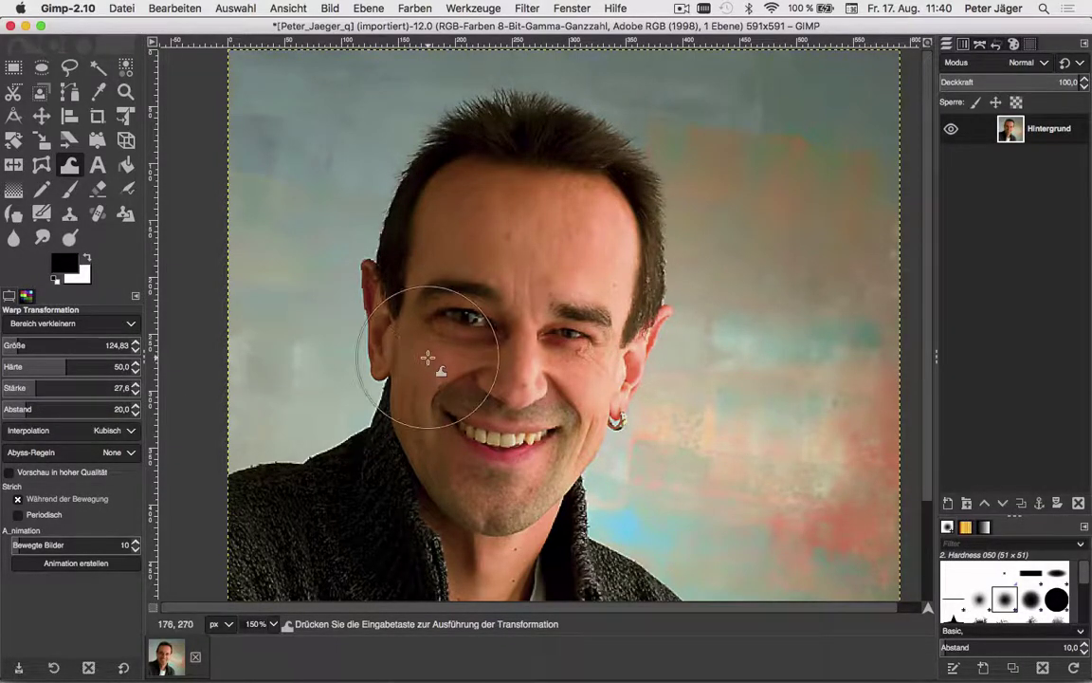
Brush over the warped eyes and cheek in Glätten mode to smooth them back
left_click(109, 323)
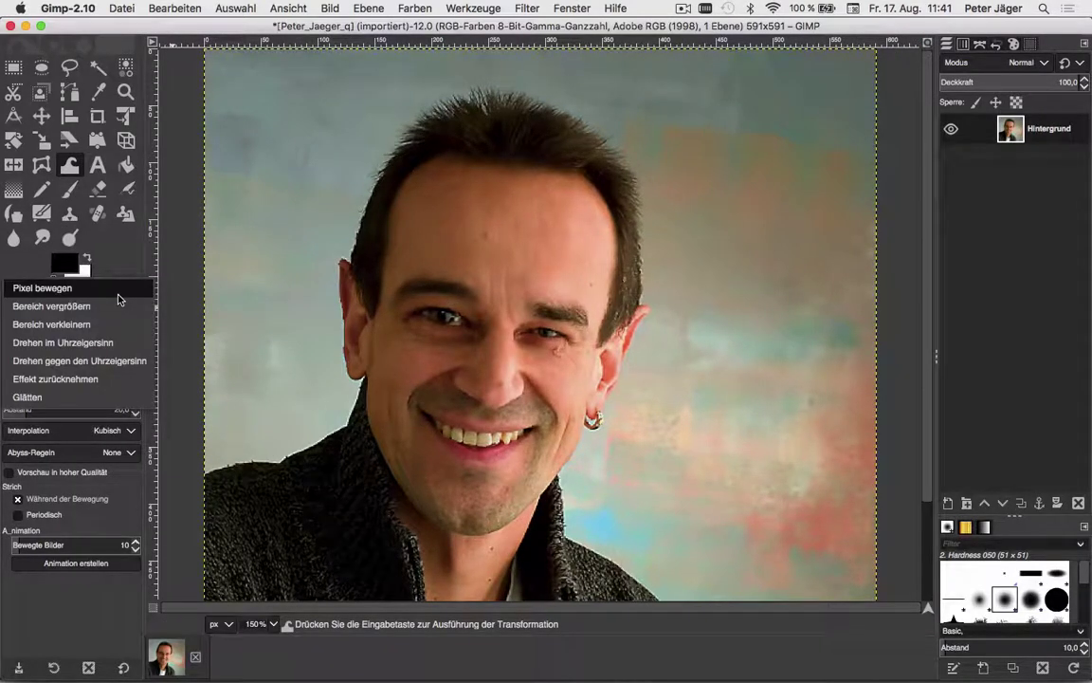
left_click(97, 397)
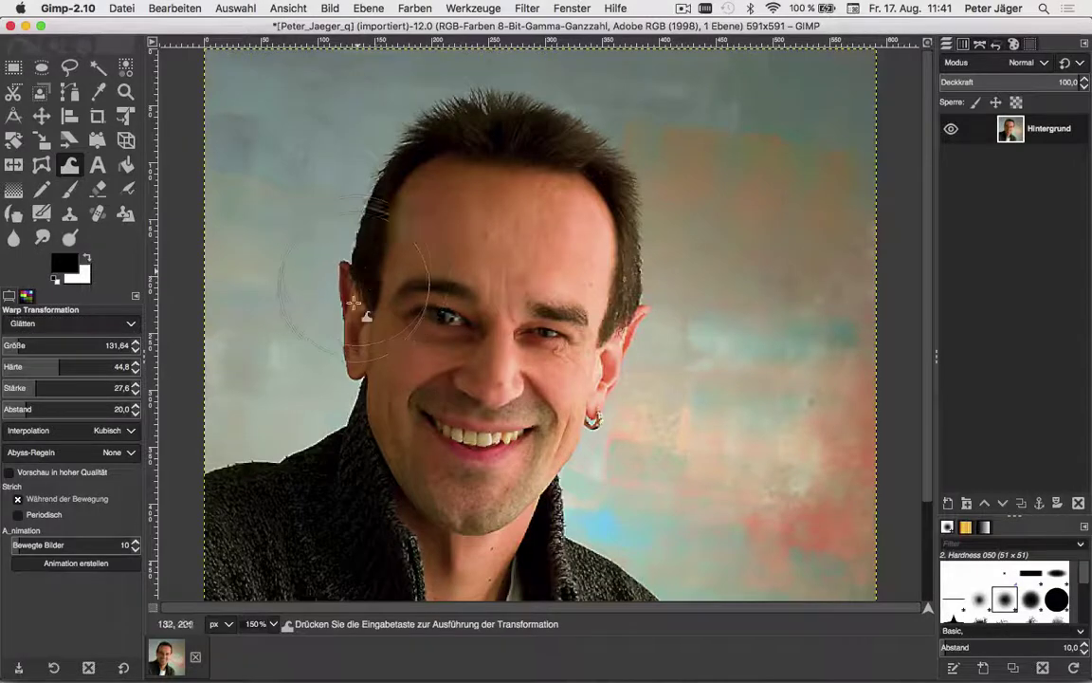
mouse_move(453, 334)
left_mouse_down()
mouse_move(658, 317)
mouse_move(462, 360)
mouse_move(347, 372)
mouse_move(597, 389)
mouse_move(463, 439)
mouse_move(350, 452)
mouse_move(389, 469)
mouse_move(622, 464)
mouse_move(400, 502)
mouse_move(361, 256)
mouse_move(384, 380)
left_mouse_up()
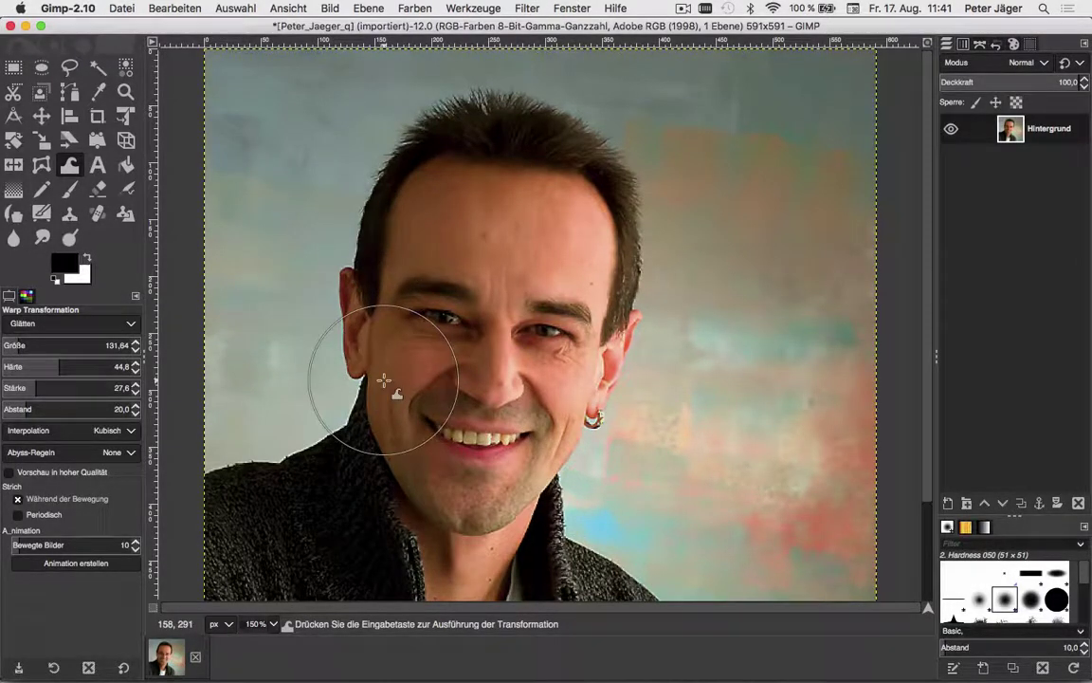